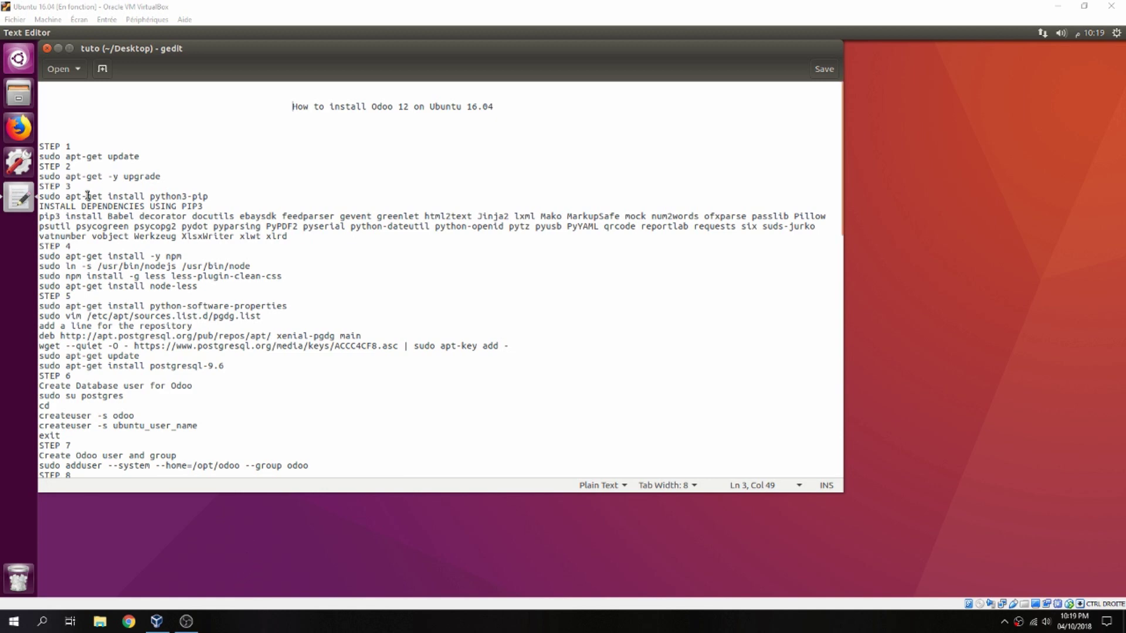
Select the 'sudo apt-get update' line under STEP 1 in the install notes
drag(146, 156, 36, 158)
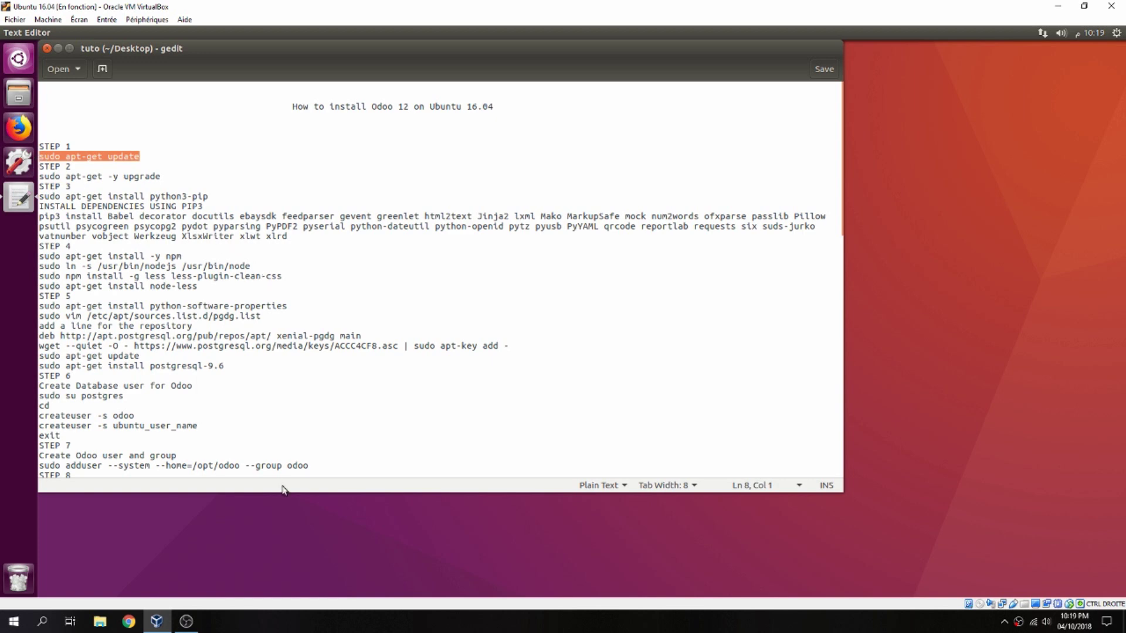
Open a terminal and run 'sudo apt-get update', entering the sudo password
right_click(333, 518)
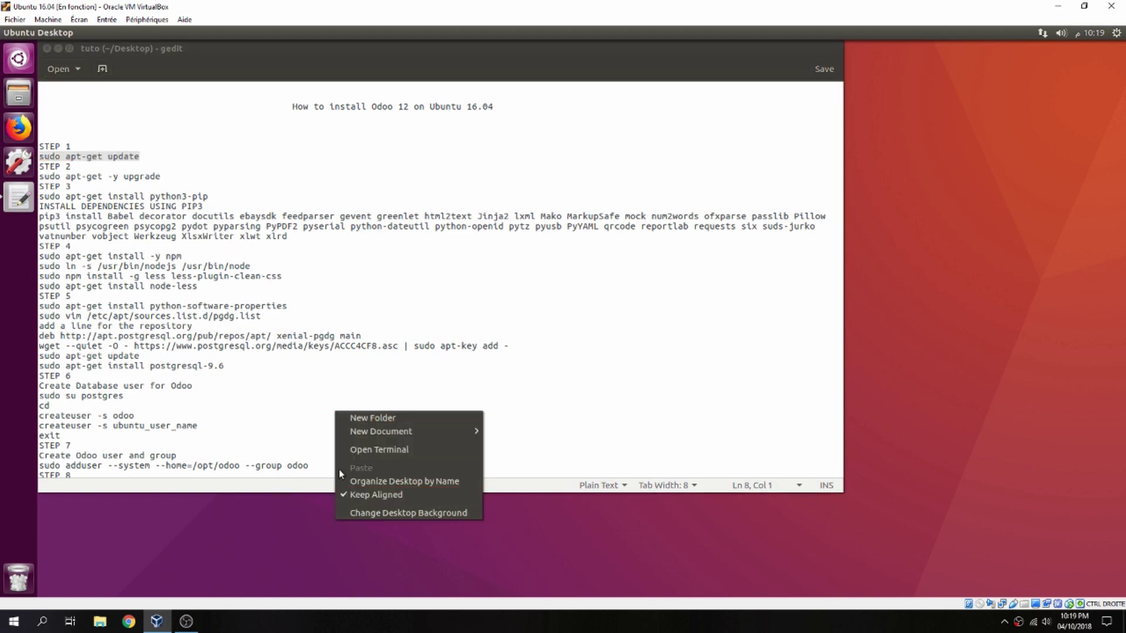
click(378, 450)
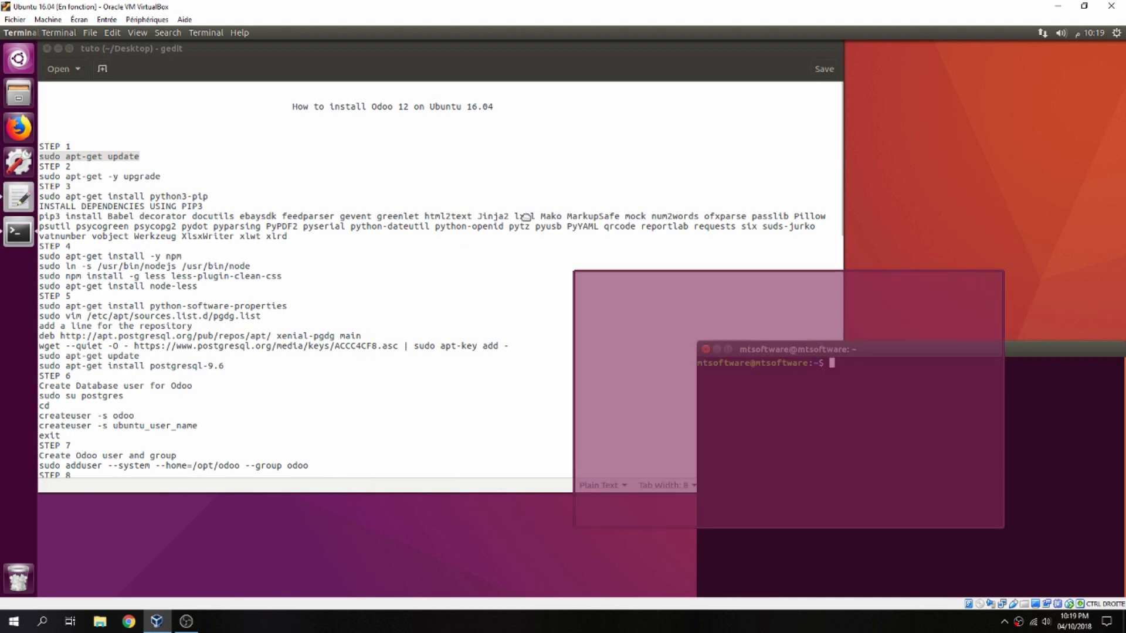
drag(809, 350, 511, 219)
right_click(527, 278)
click(555, 318)
key(Return)
drag(581, 219, 350, 167)
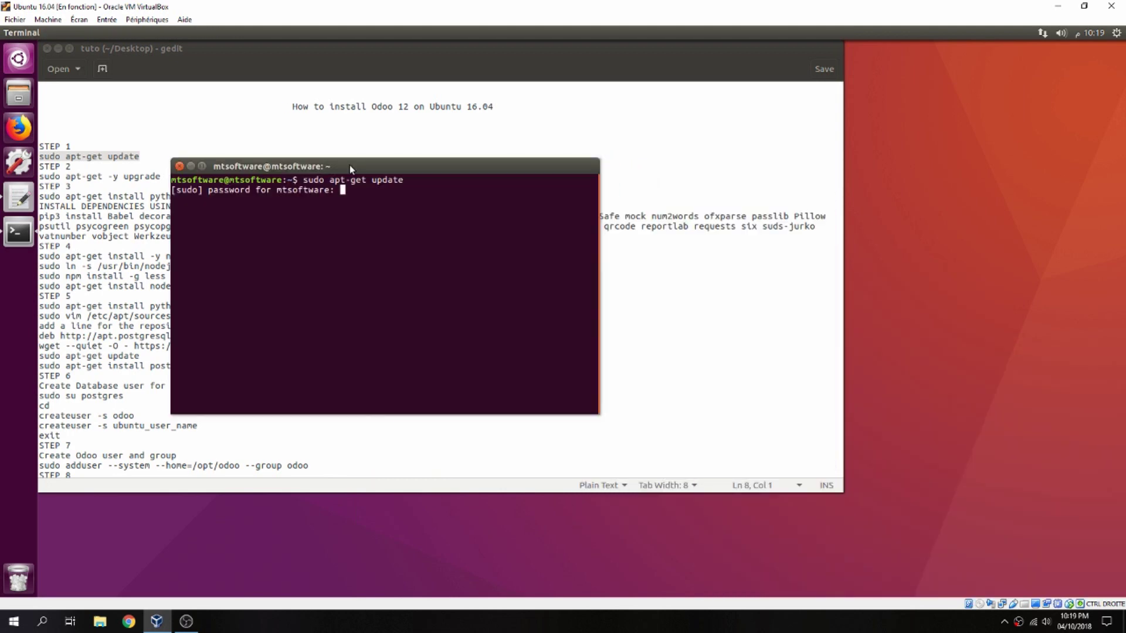
text(password)
key(Return)
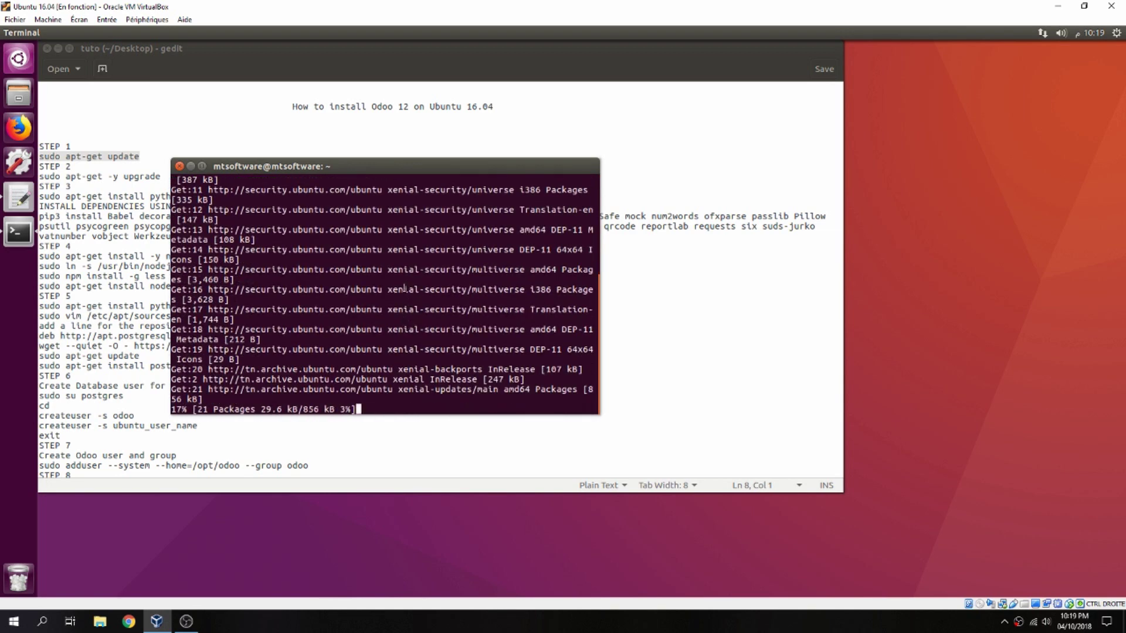
Select the STEP 2 'sudo apt-get -y upgrade' line and enlarge the terminal window
click(352, 264)
drag(162, 178, 39, 178)
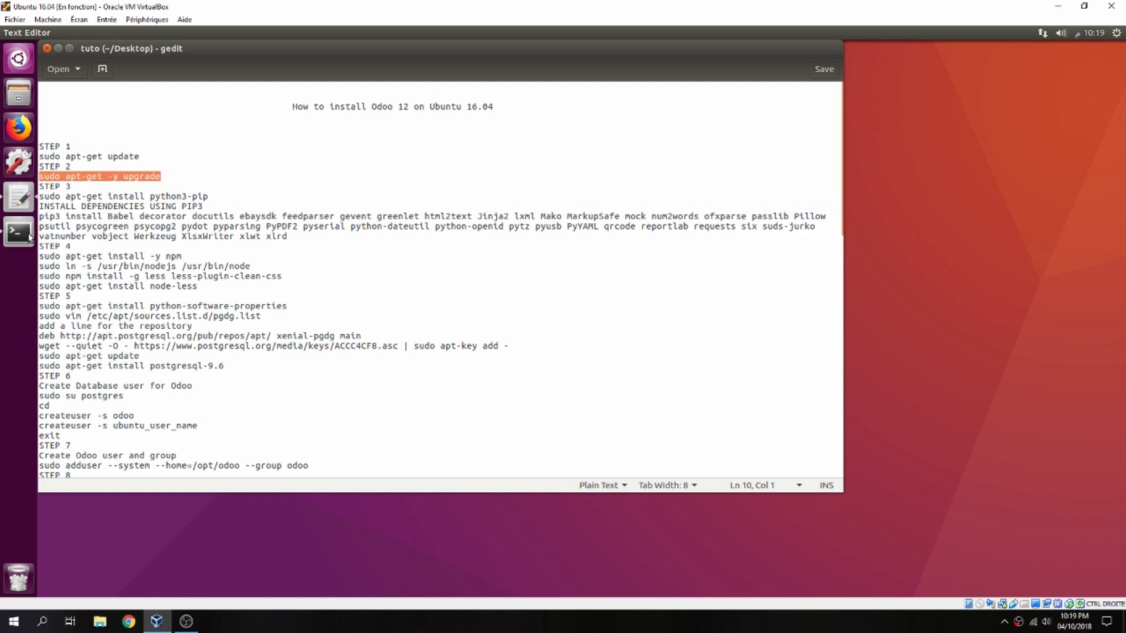
key(alt+Tab)
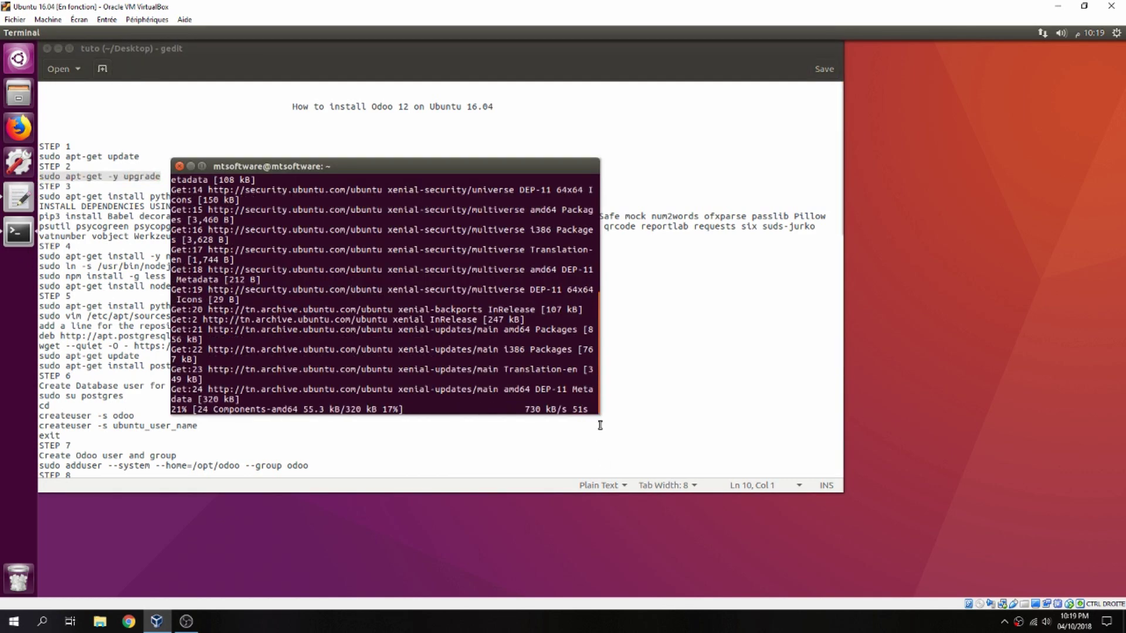
drag(598, 415, 599, 436)
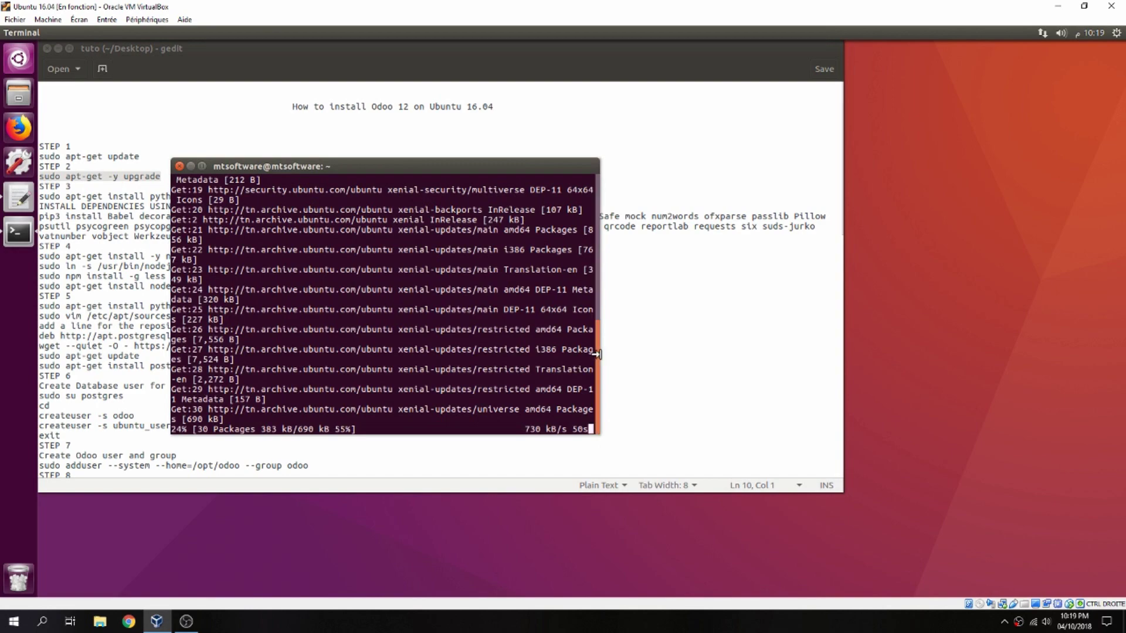
drag(599, 354, 981, 353)
drag(553, 165, 432, 103)
drag(555, 373, 555, 511)
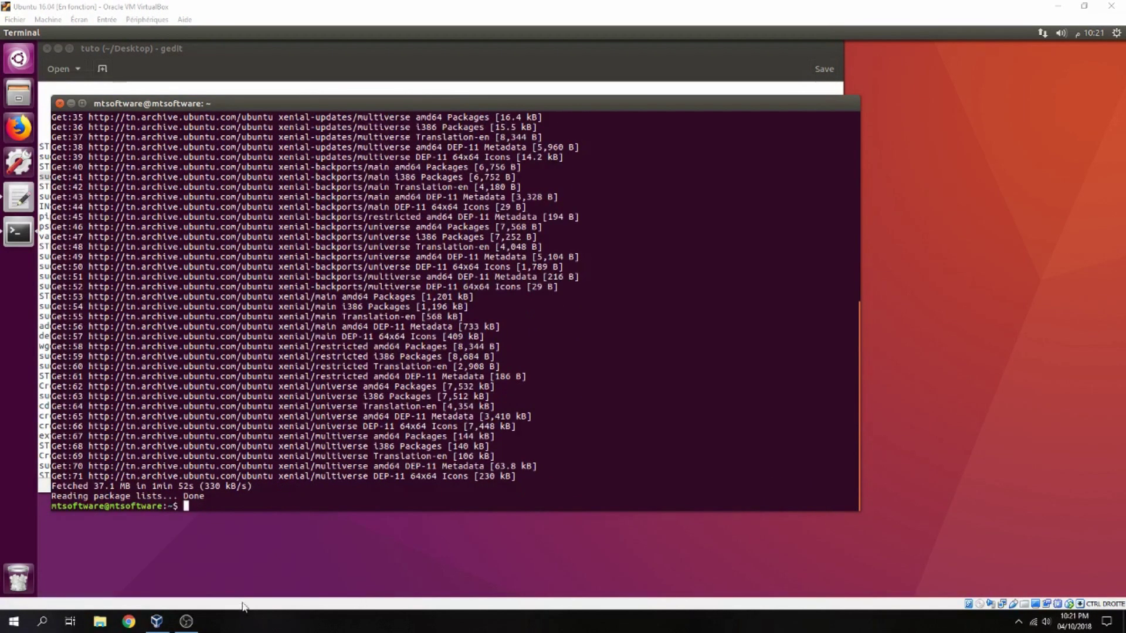
Copy 'sudo apt-get -y upgrade' into the terminal and run it
click(20, 202)
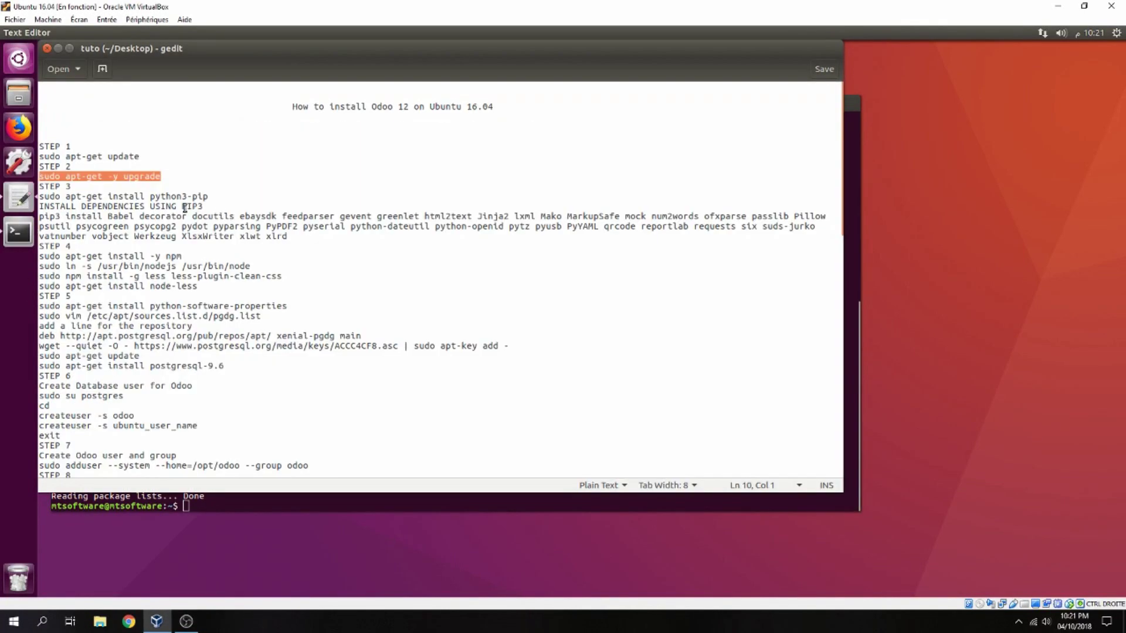
right_click(153, 178)
click(181, 214)
click(19, 233)
right_click(369, 258)
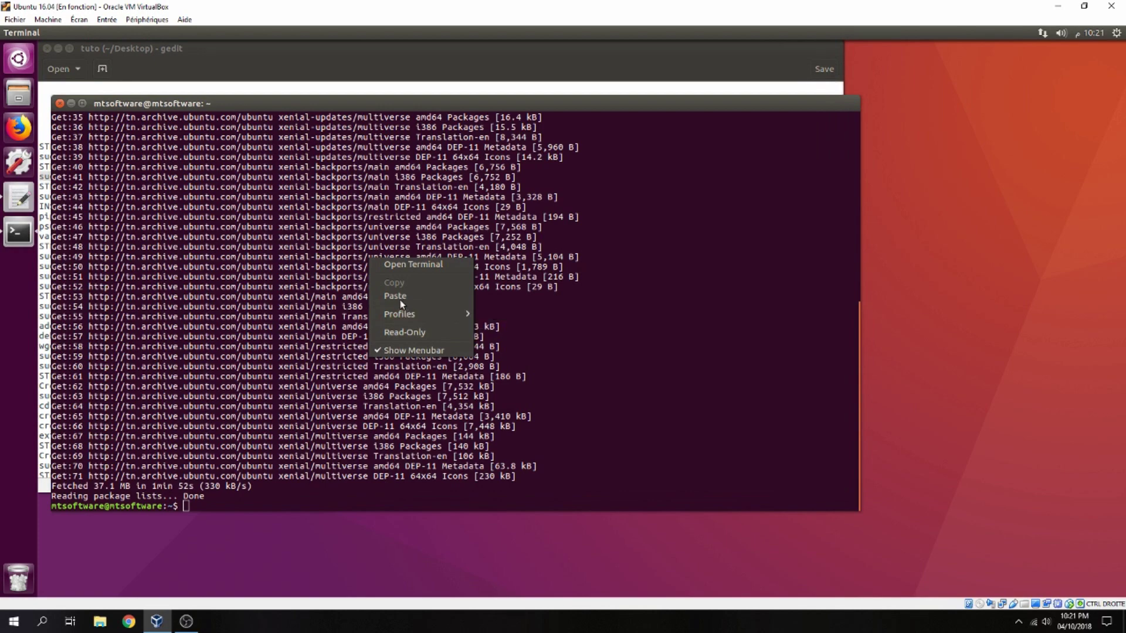
click(398, 296)
key(Return)
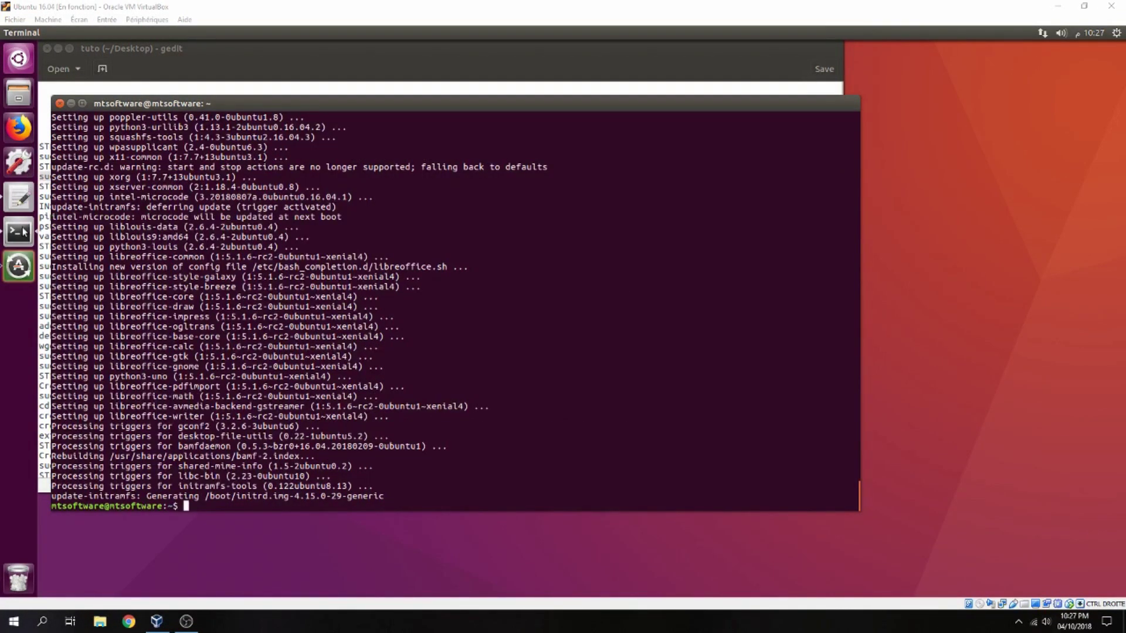
Run 'sudo apt-get install python3-pip' in a cleared terminal and accept the extra packages
click(18, 199)
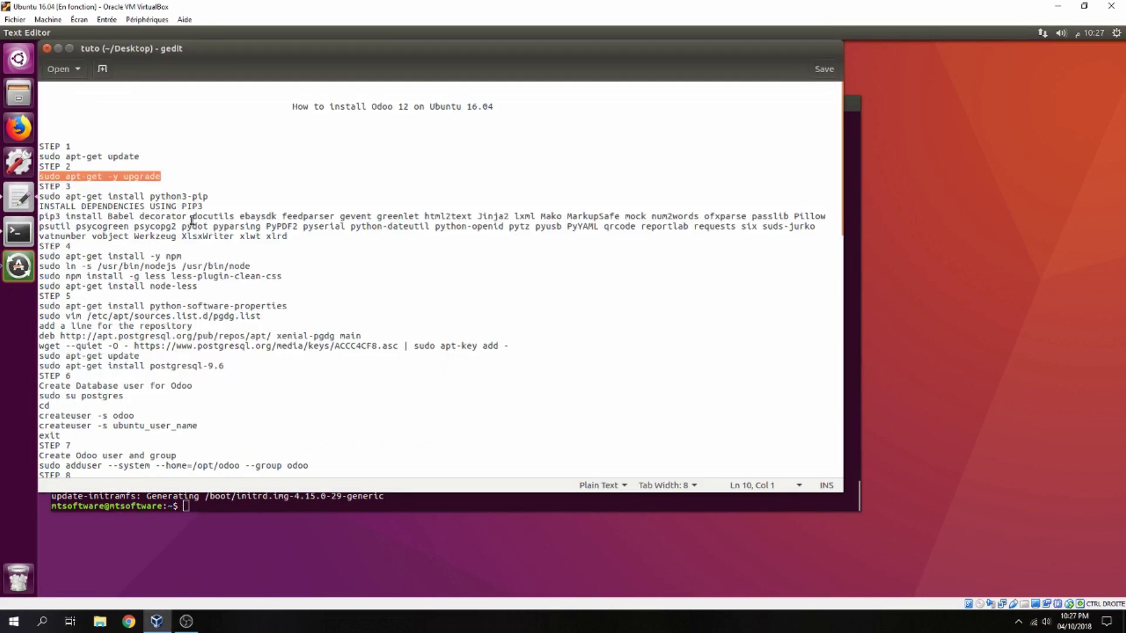
drag(224, 195, 39, 197)
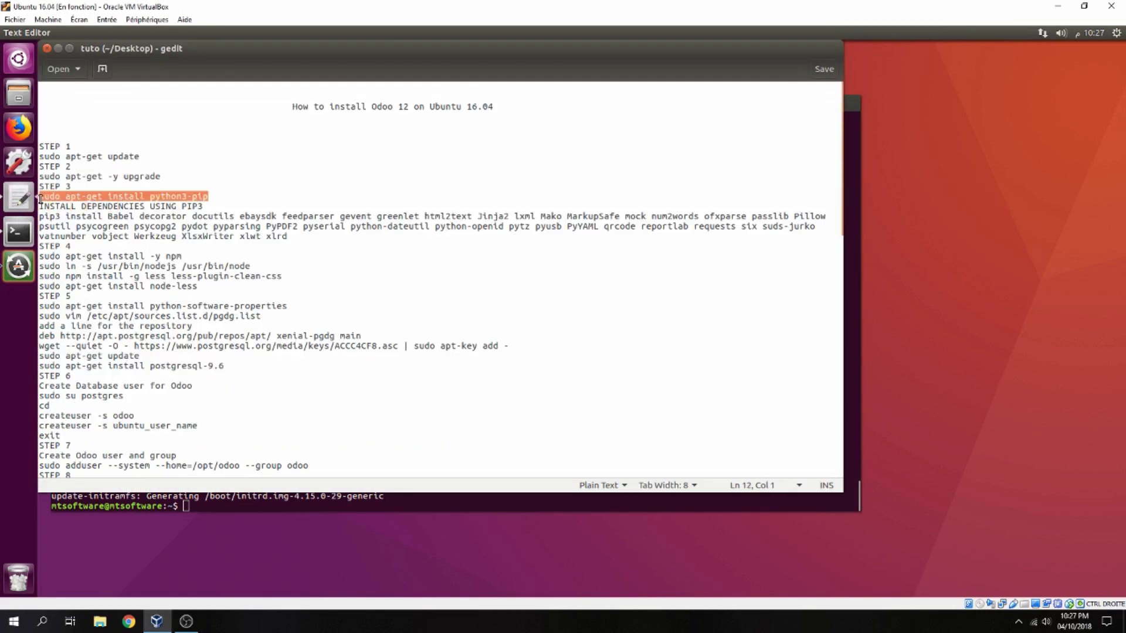
click(19, 231)
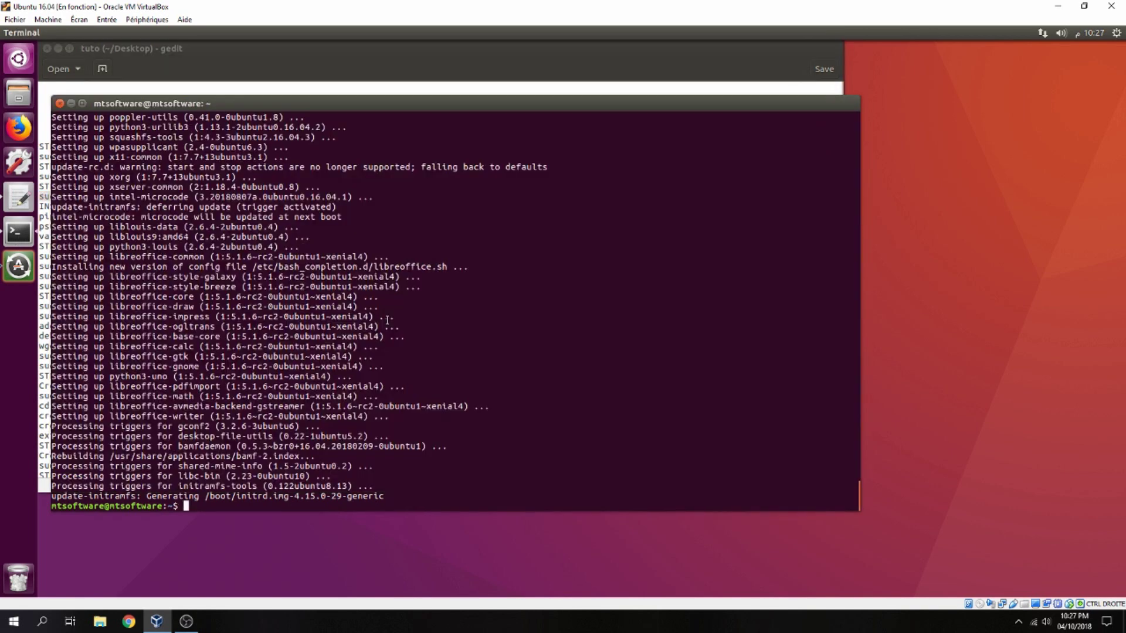
text(lear)
key(Return)
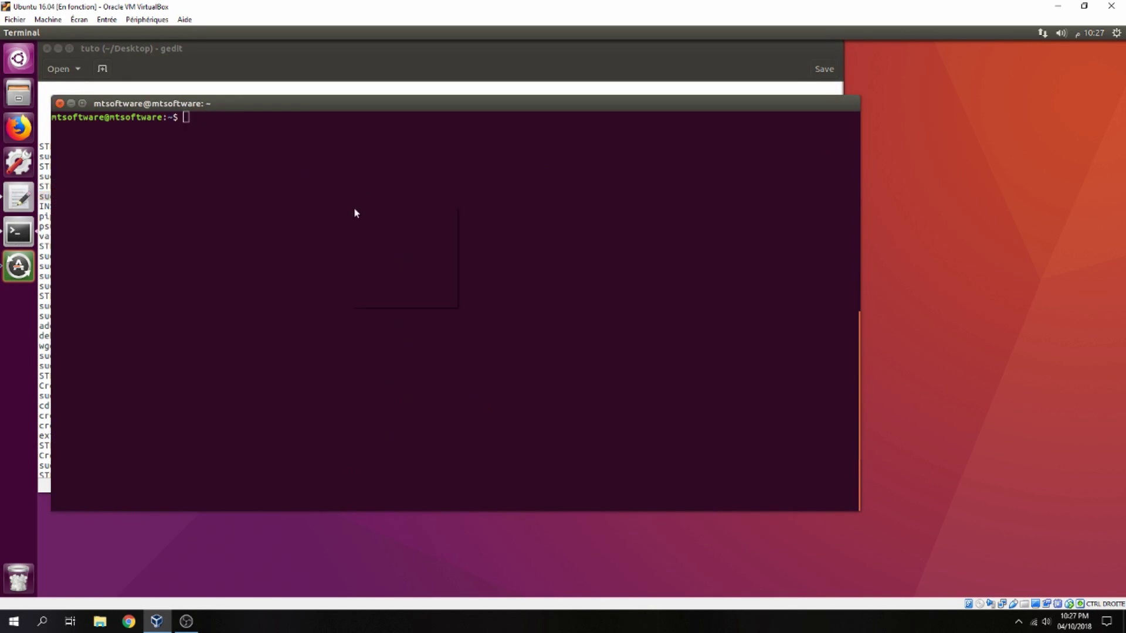
right_click(354, 208)
click(391, 249)
key(Return)
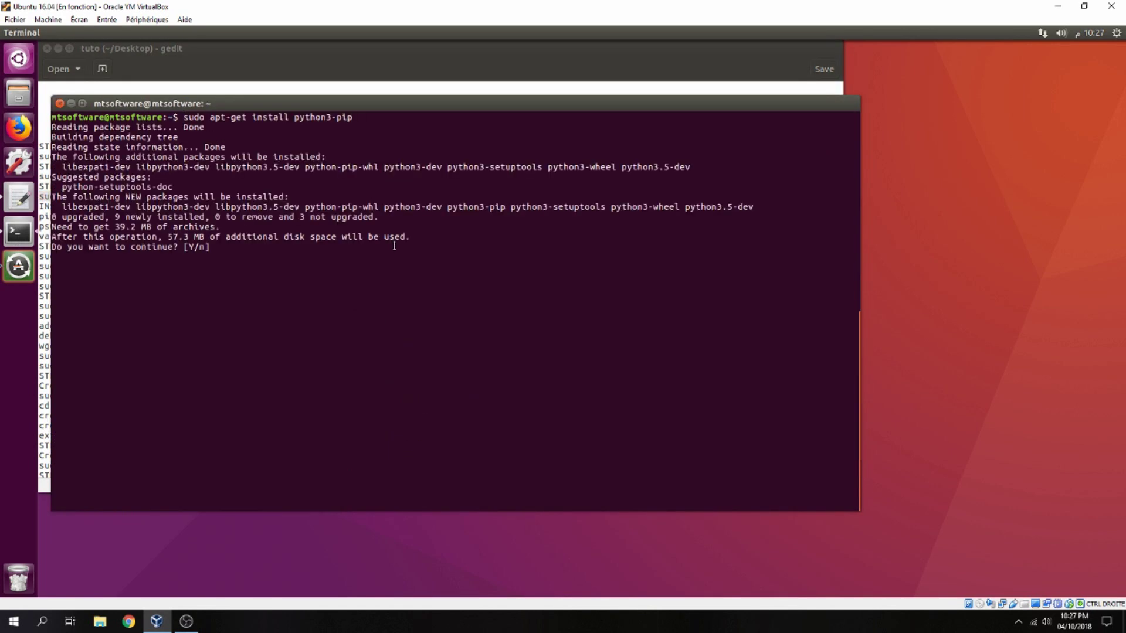
key(Return)
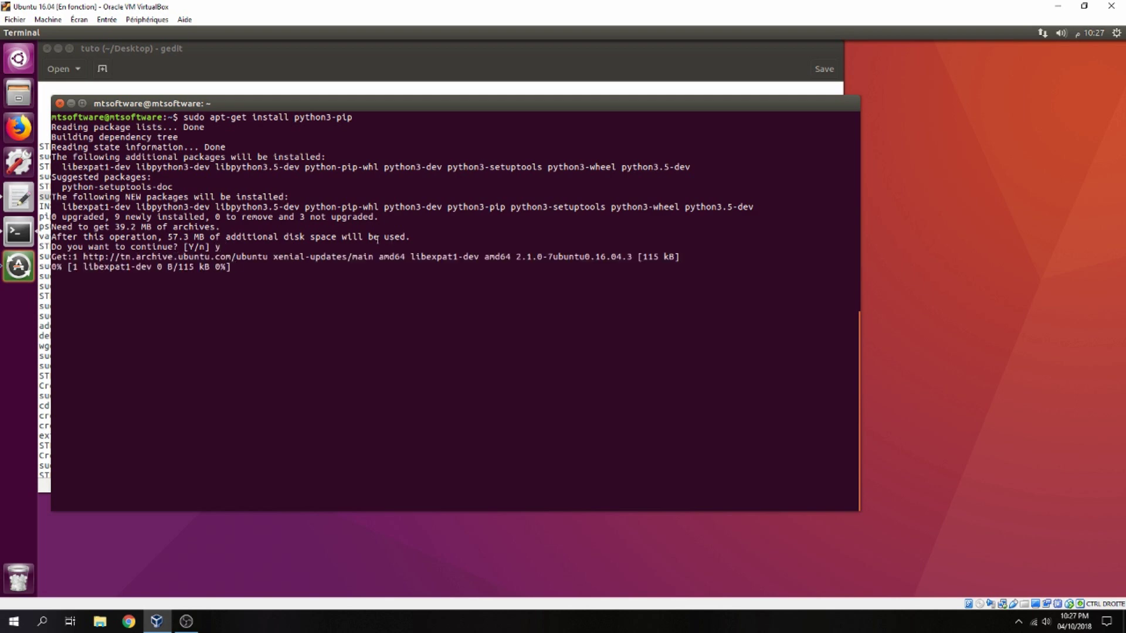
click(234, 626)
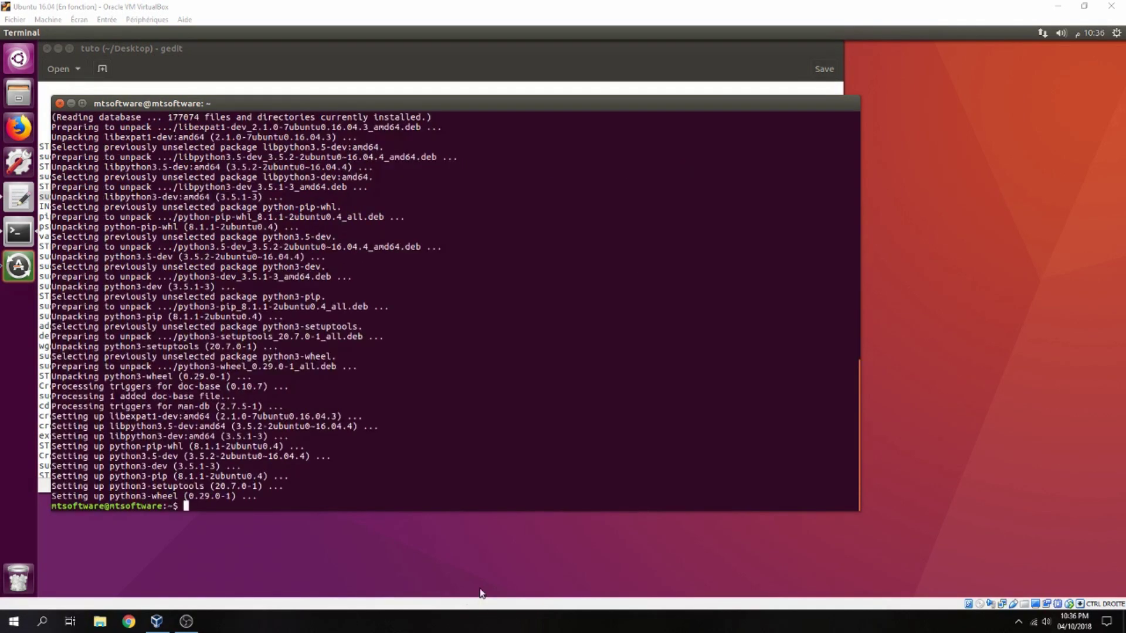
click(22, 201)
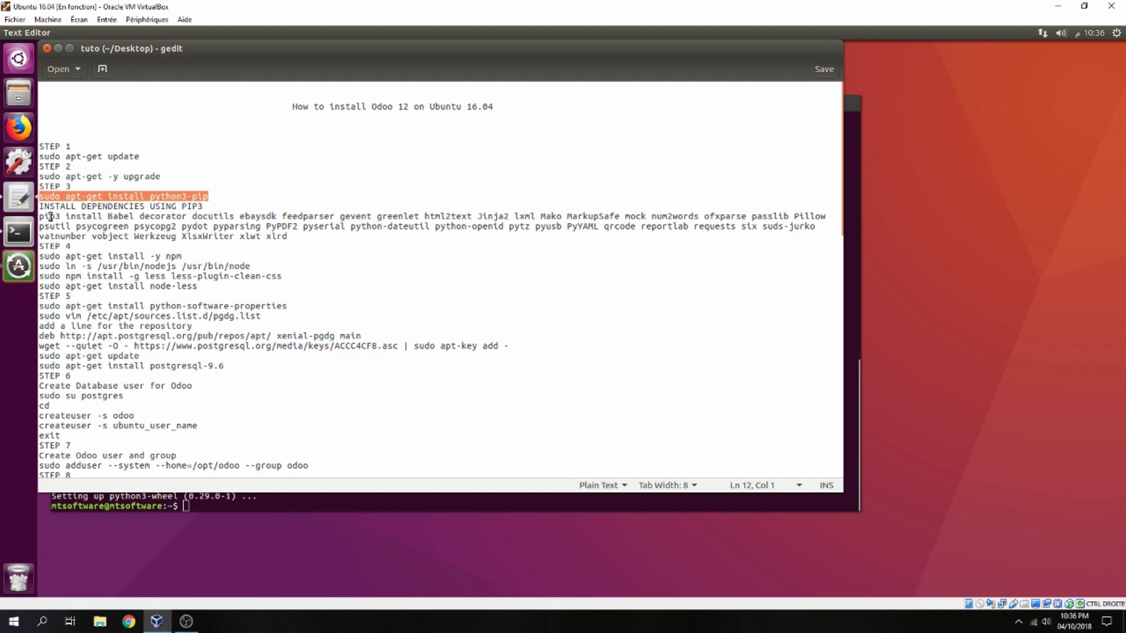
Run the pip3 install line for Babel, lxml, Pillow, psycopg2 and the other dependencies
drag(40, 217, 310, 236)
key(ctrl+c)
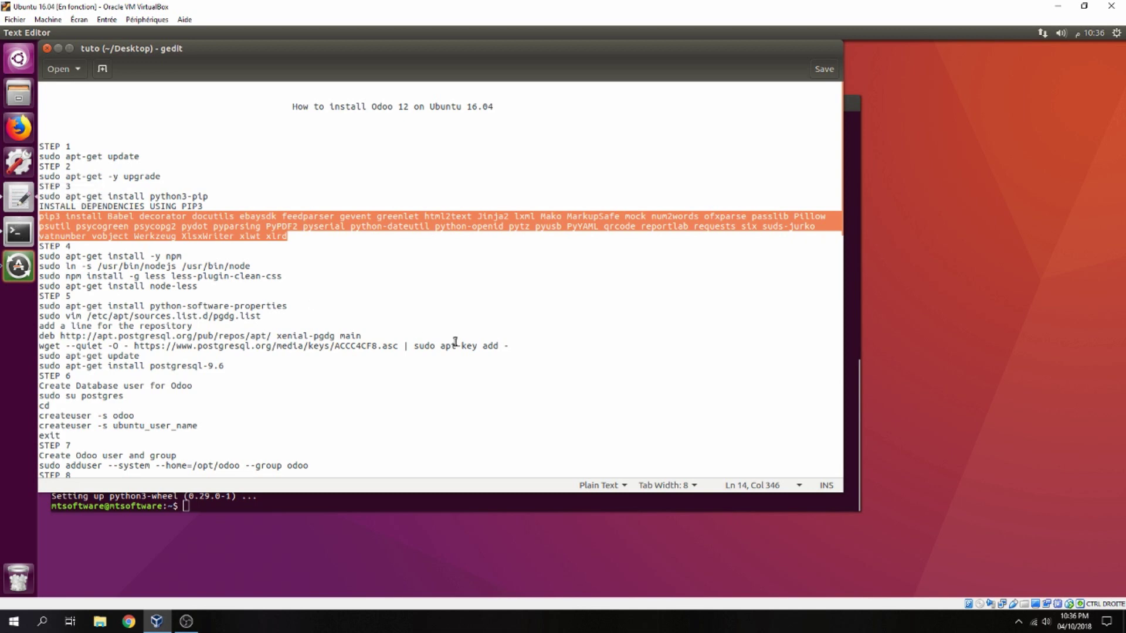
key(alt+Tab)
right_click(486, 325)
click(508, 367)
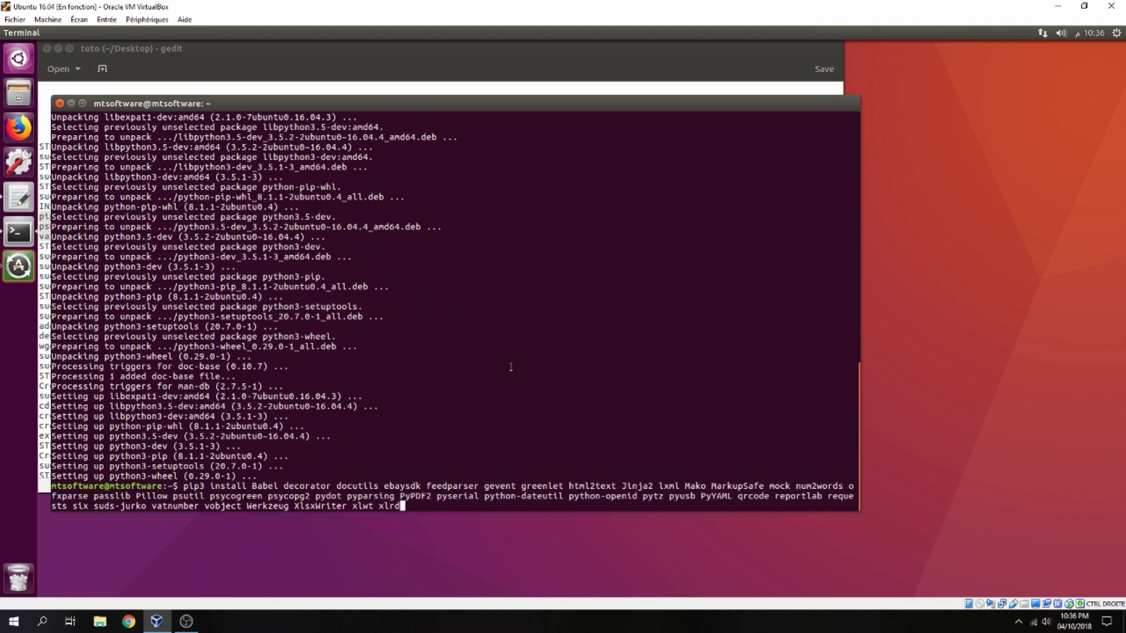
key(Return)
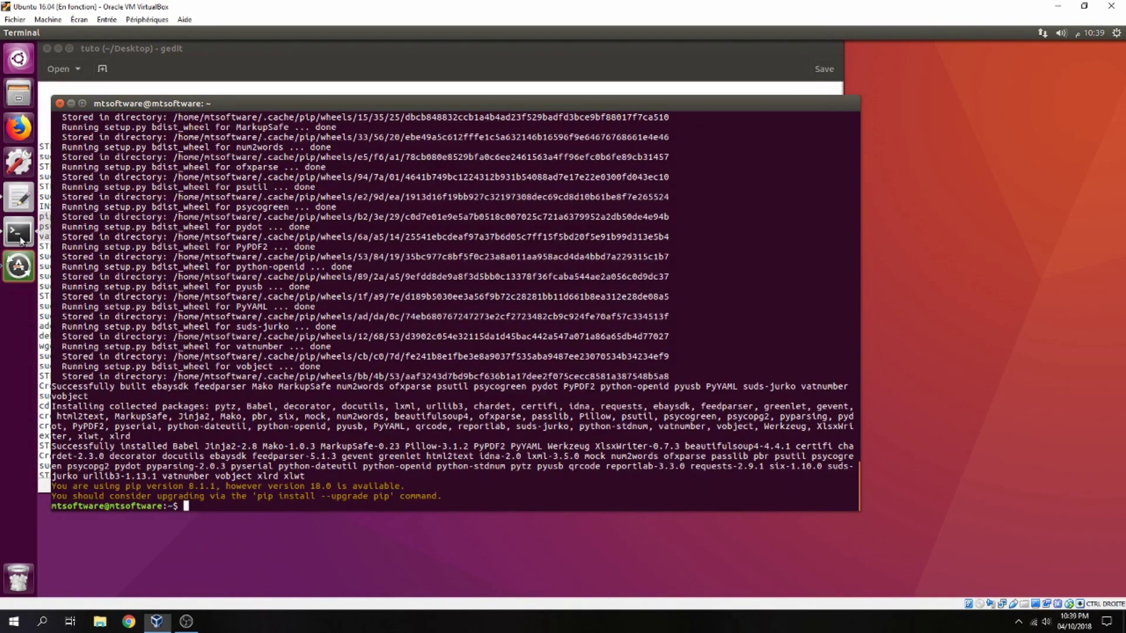
Run the STEP 4 npm install command in a cleared terminal
click(20, 198)
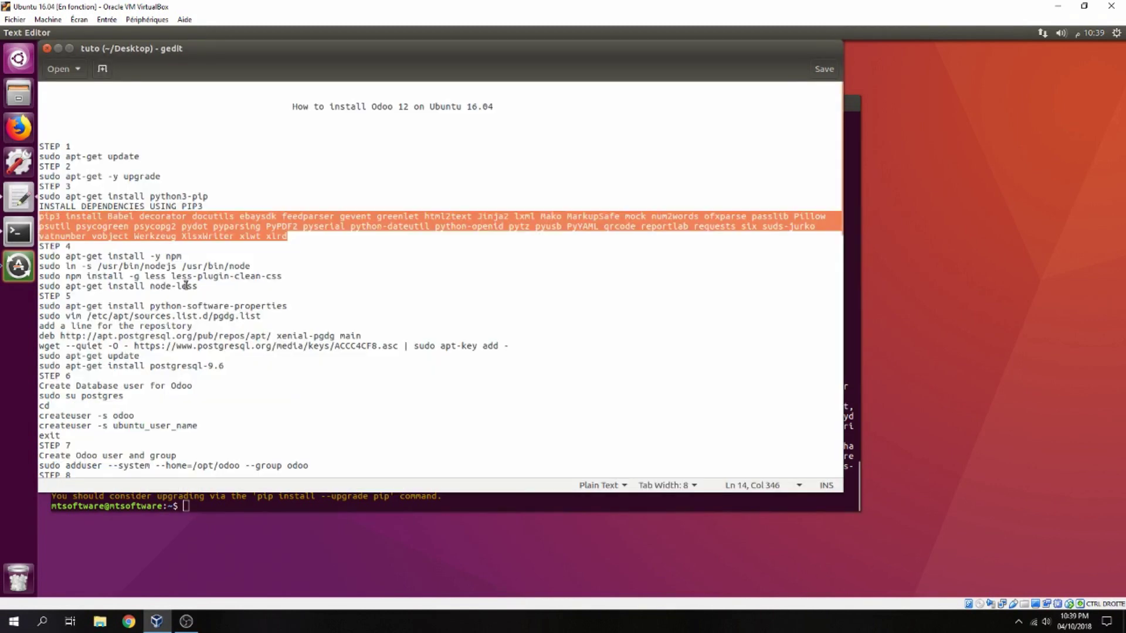
click(173, 266)
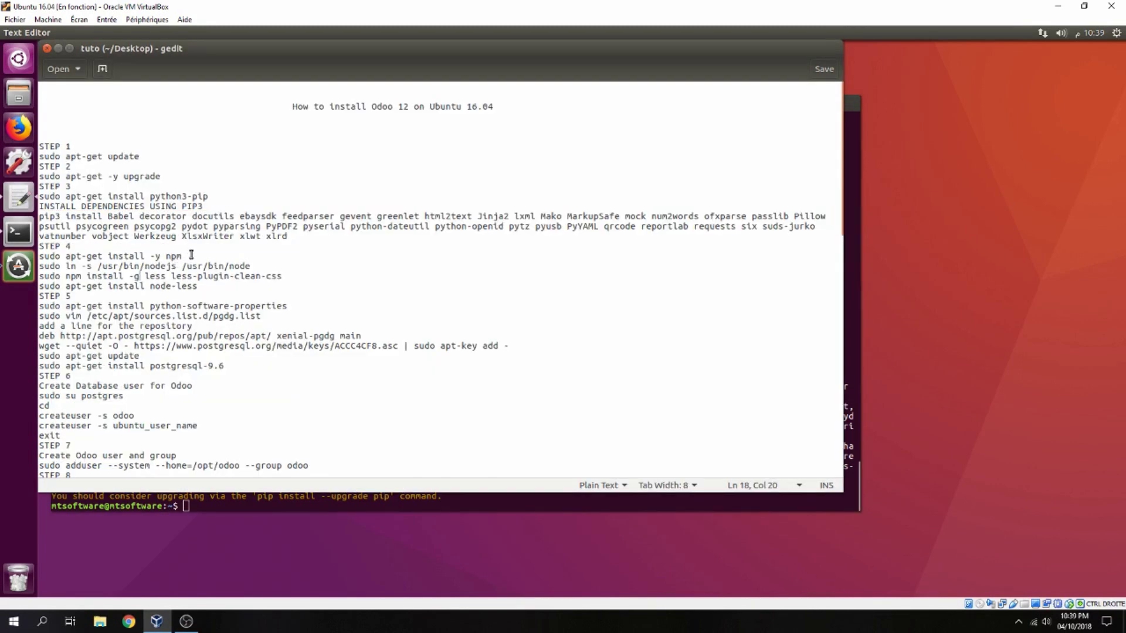
drag(183, 255, 37, 257)
key(ctrl+c)
click(22, 232)
text(c)
text(ear)
key(Return)
right_click(301, 280)
click(340, 319)
key(Return)
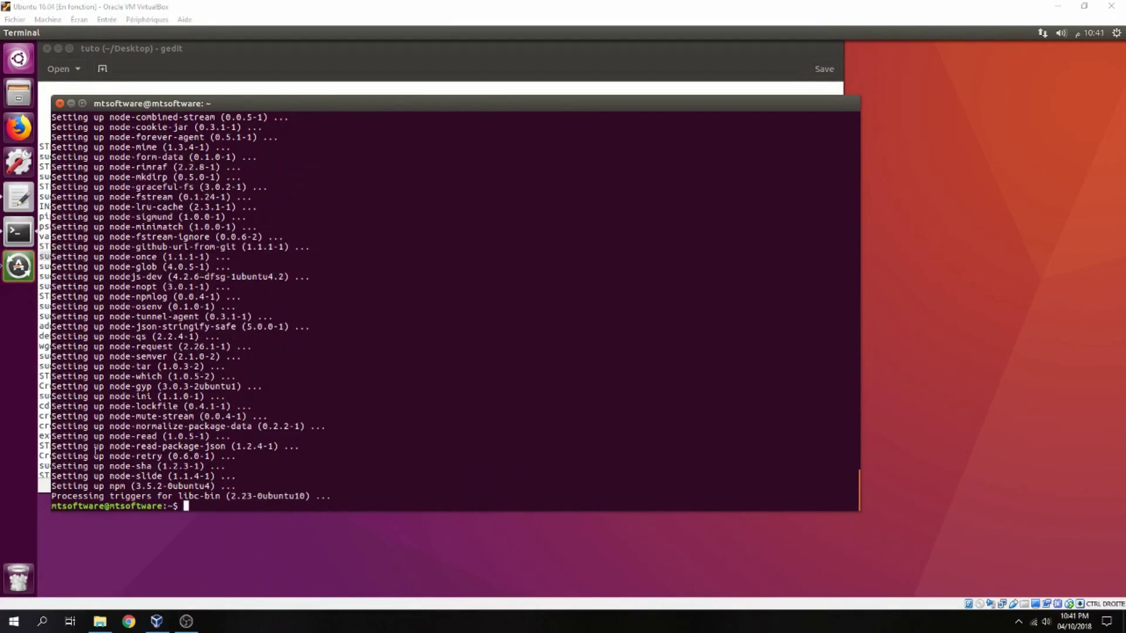
Link nodejs to node with the ln -s symlink command
click(20, 198)
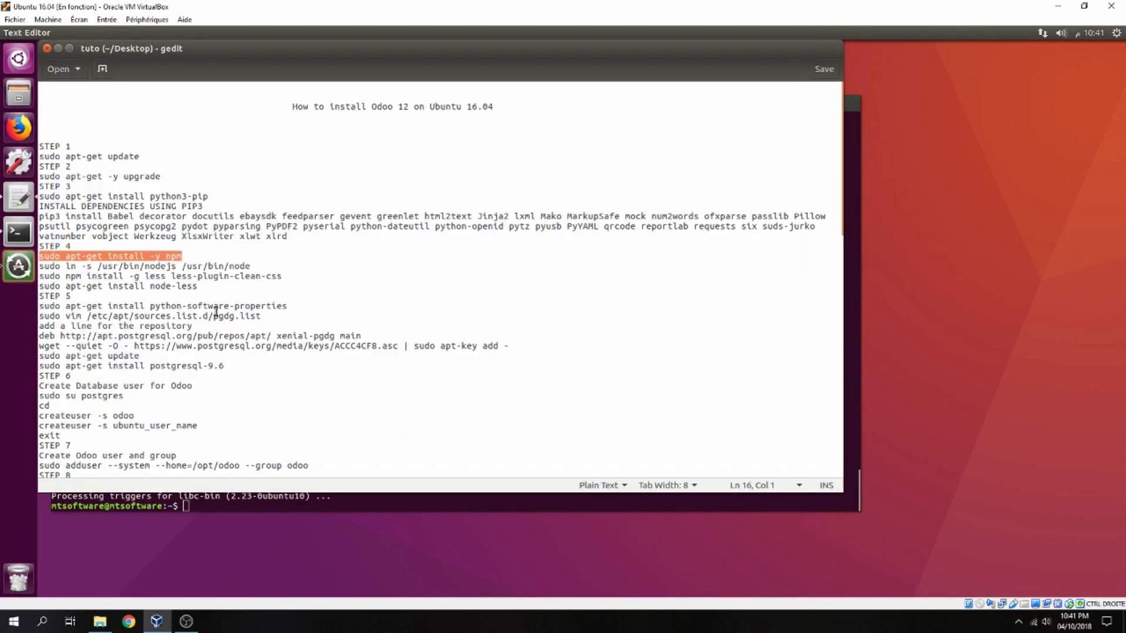
drag(255, 266, 38, 267)
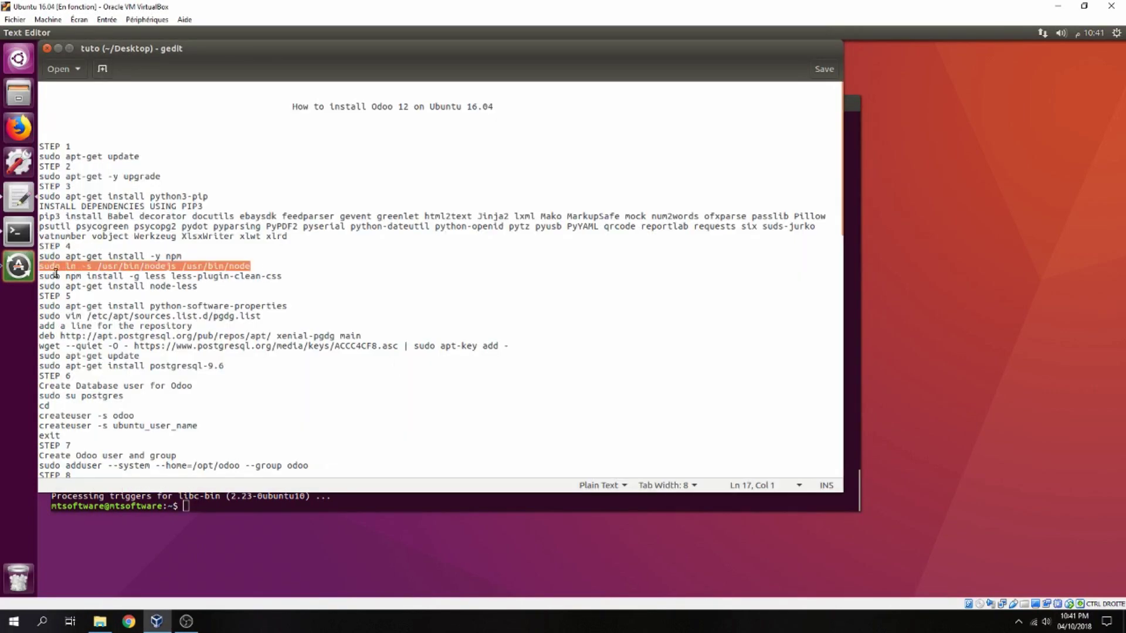
click(20, 232)
text(clear)
key(Return)
right_click(282, 245)
click(347, 282)
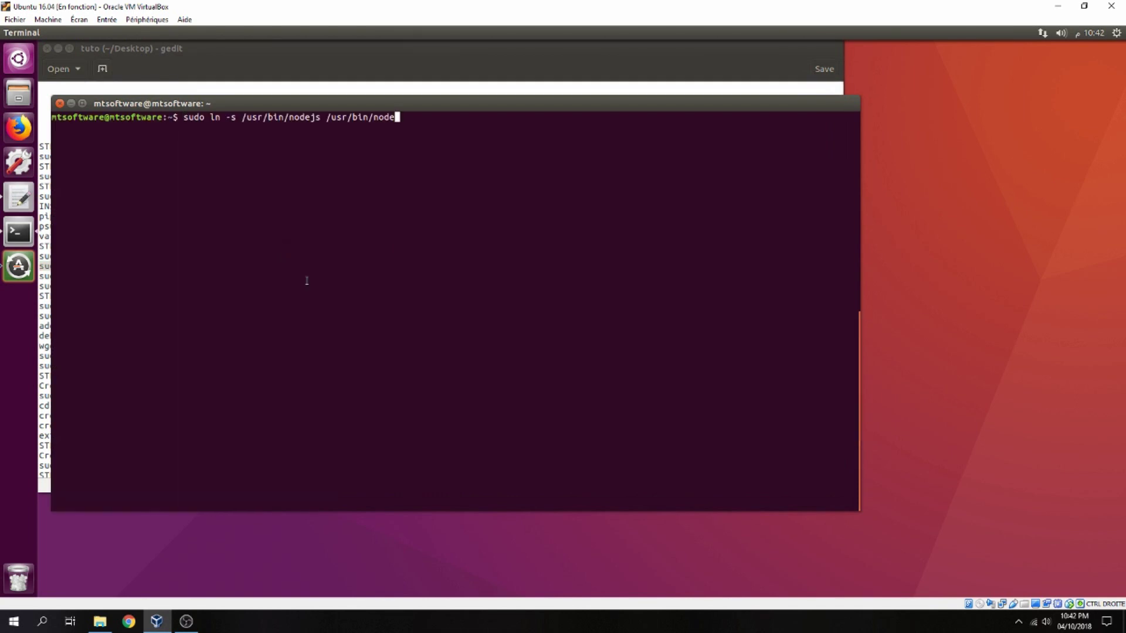
key(Return)
Paste the npm install -g command for less and less-plugin-clean-css at the prompt
click(19, 200)
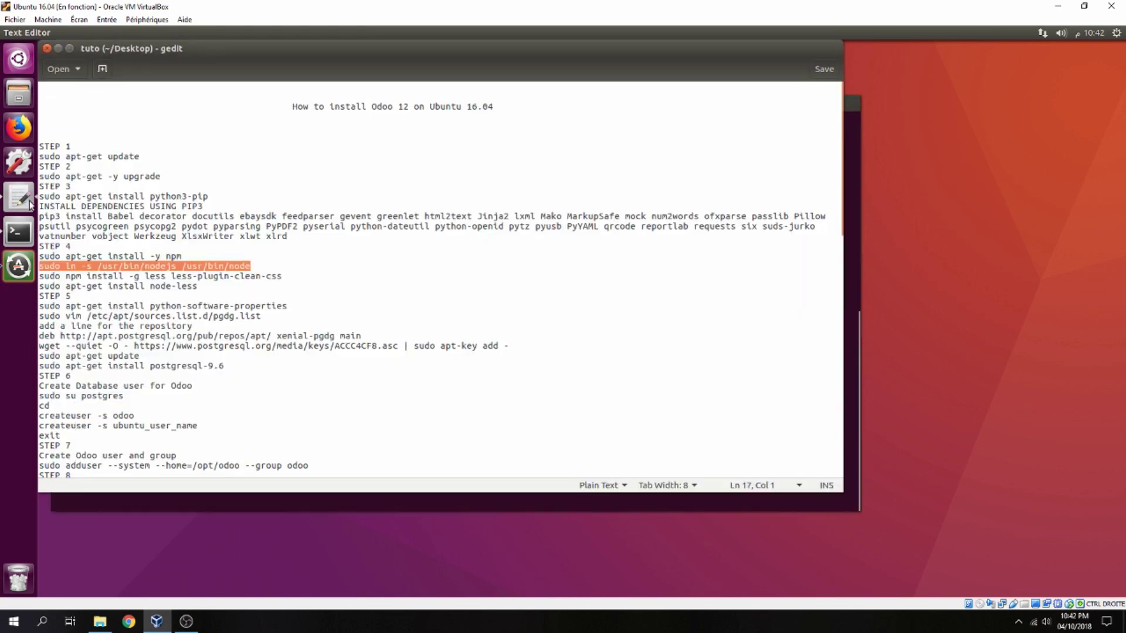
drag(286, 275, 40, 276)
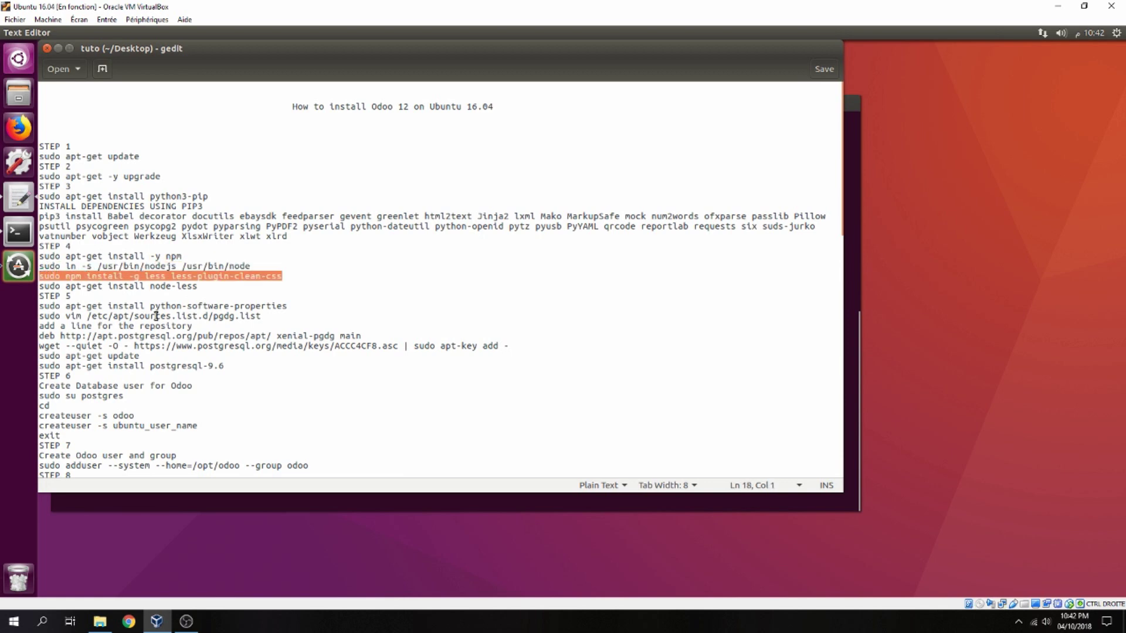
click(19, 234)
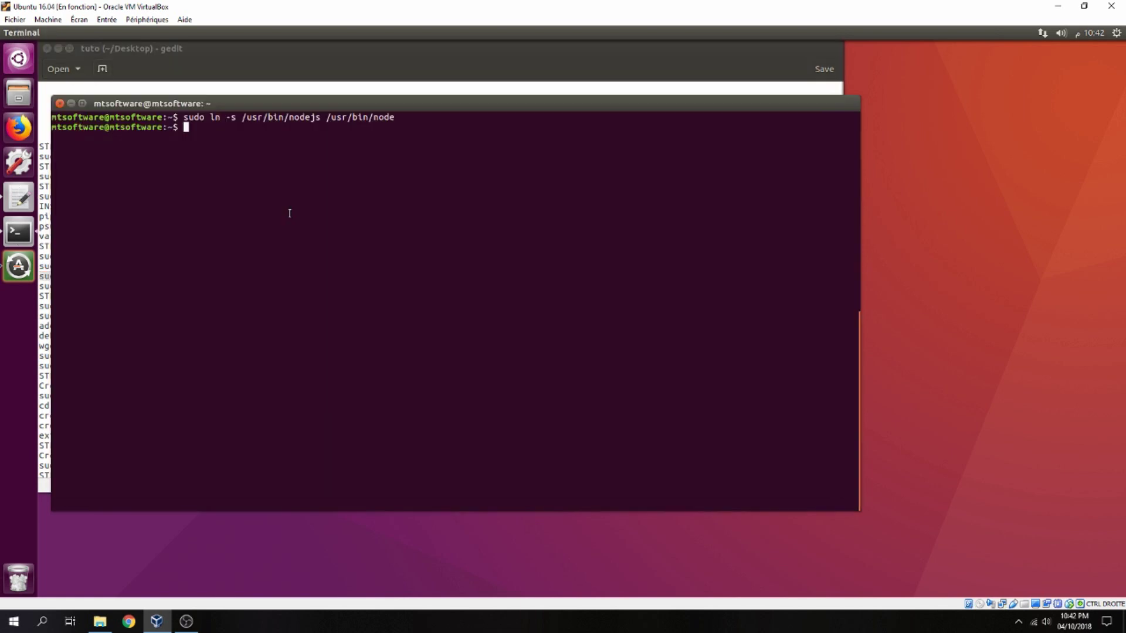
right_click(291, 213)
click(315, 252)
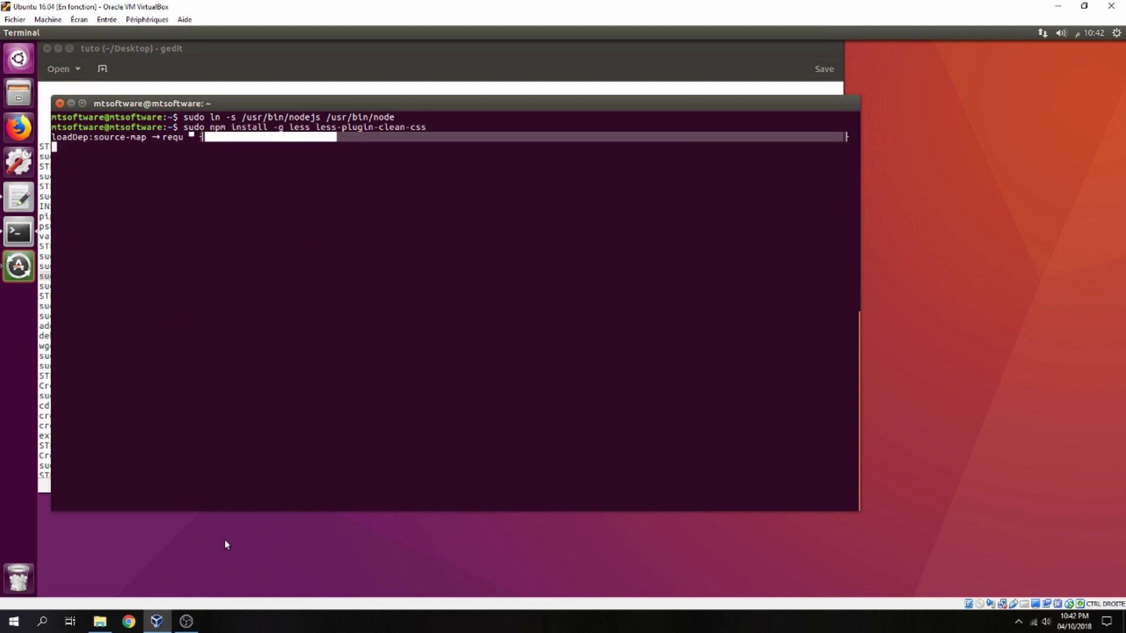
Run 'sudo apt-get install node-less' and accept node-amdefine and node-source-map
click(20, 199)
click(172, 292)
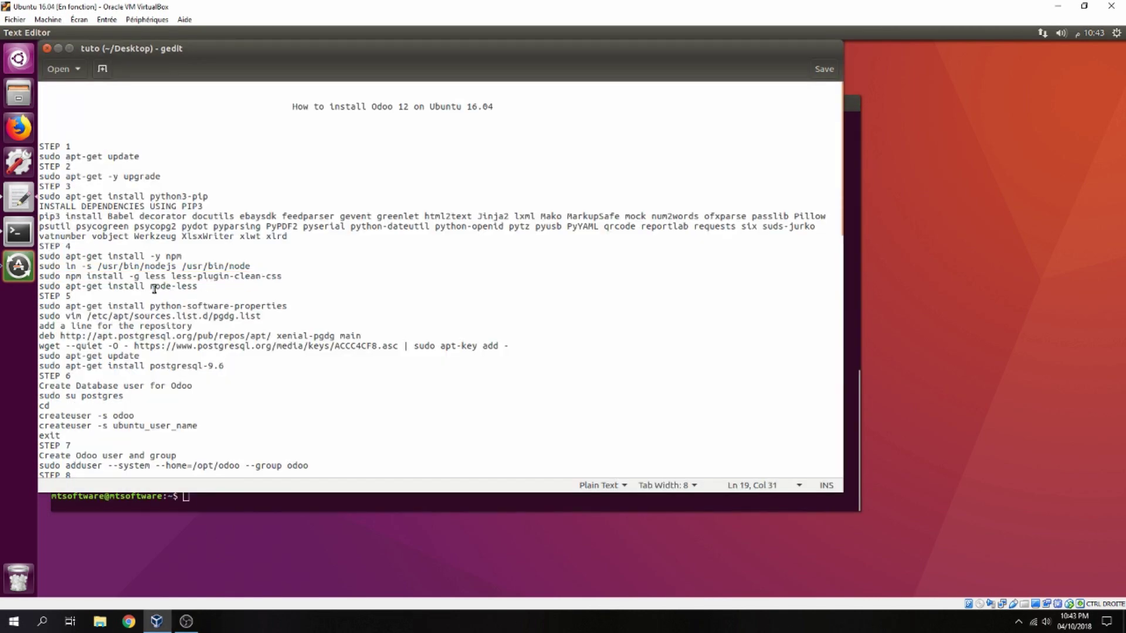
drag(211, 287, 40, 287)
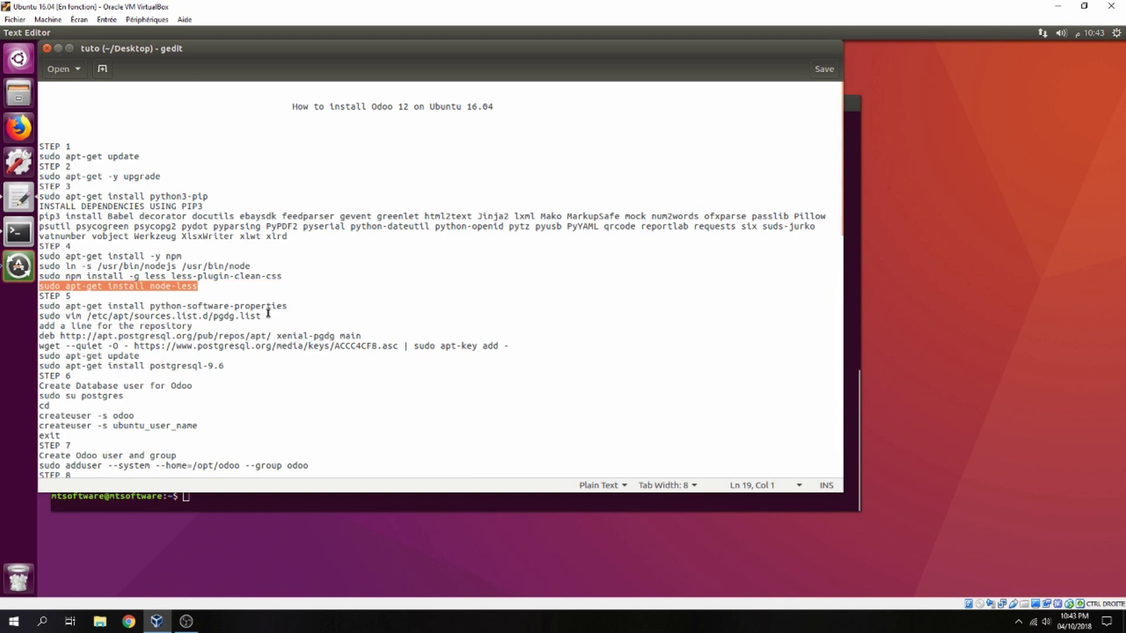
click(20, 233)
right_click(341, 328)
click(365, 367)
key(Return)
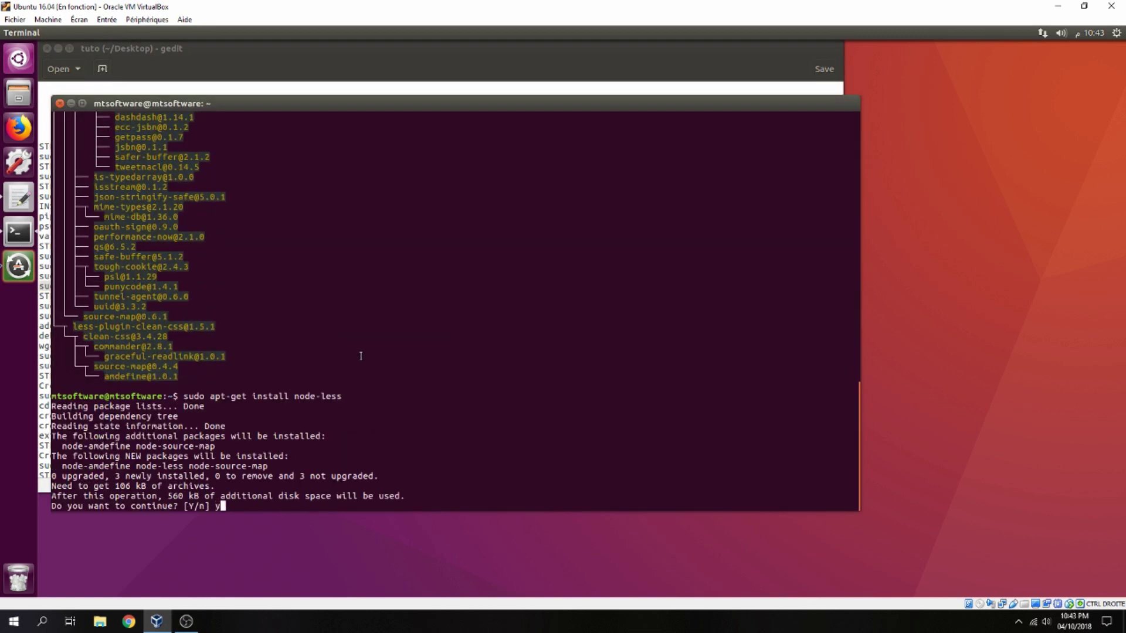
text(y)
key(Return)
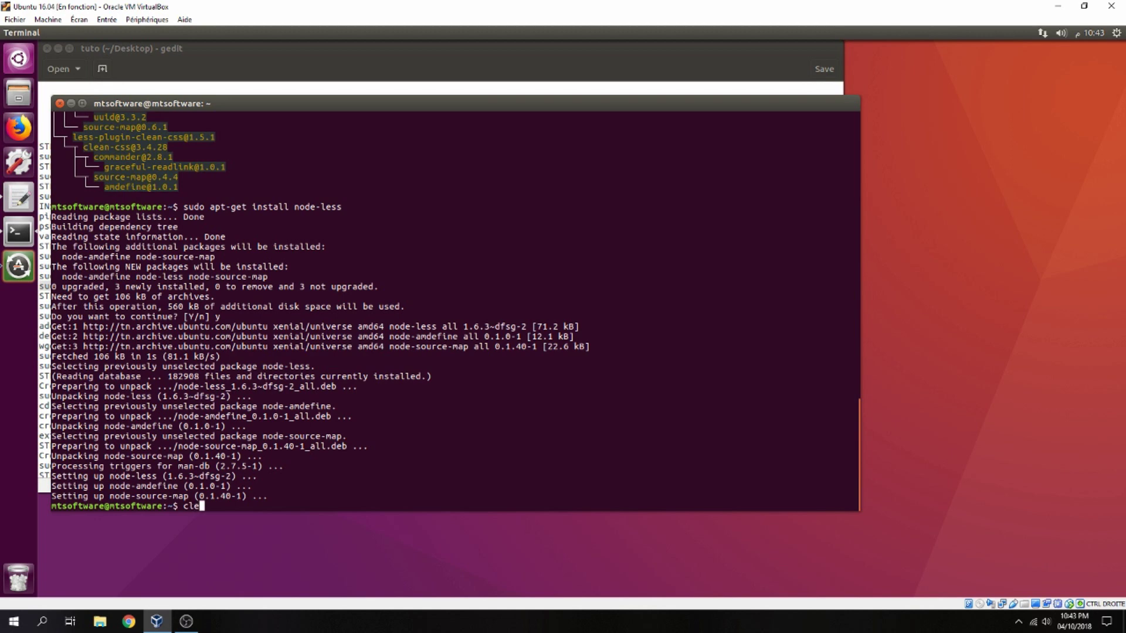
text(ar)
Clear the terminal and select the STEP 5 python-software-properties line in the notes
key(Return)
key(alt+Tab)
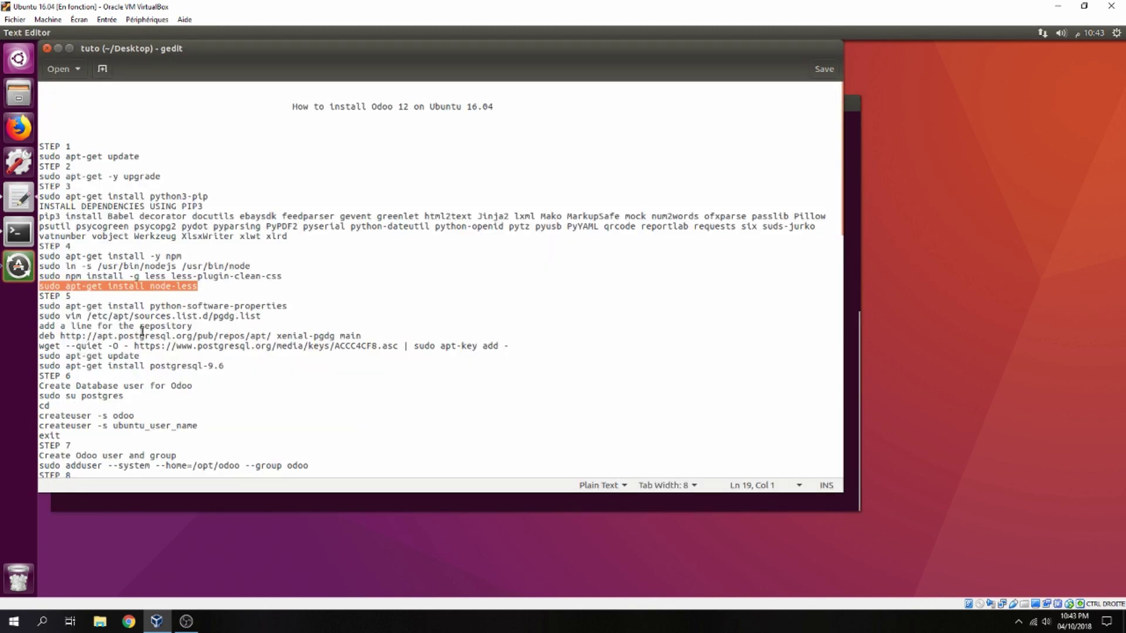
drag(290, 306, 39, 308)
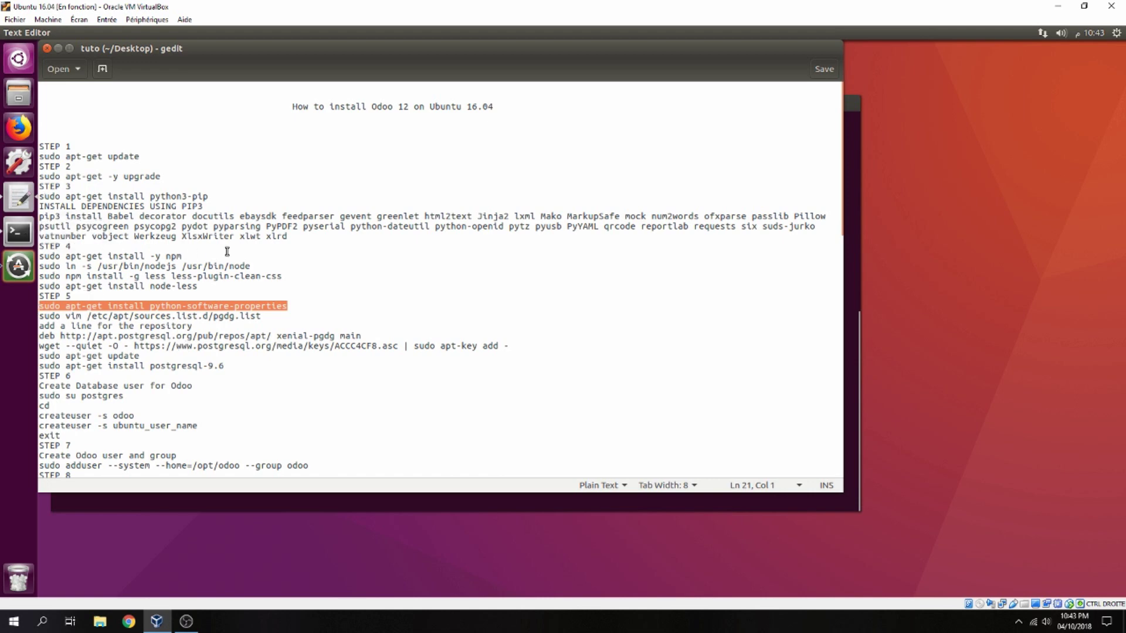
Install python-software-properties, accepting python-apt and python-pycurl
click(19, 231)
right_click(259, 273)
click(290, 283)
key(Return)
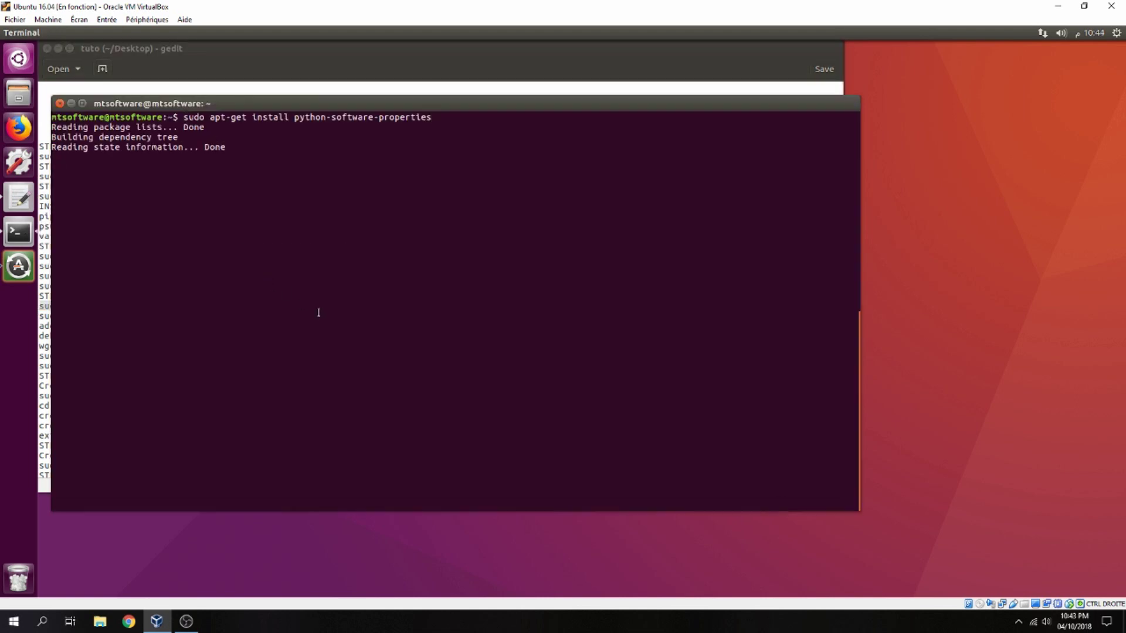
key(Return)
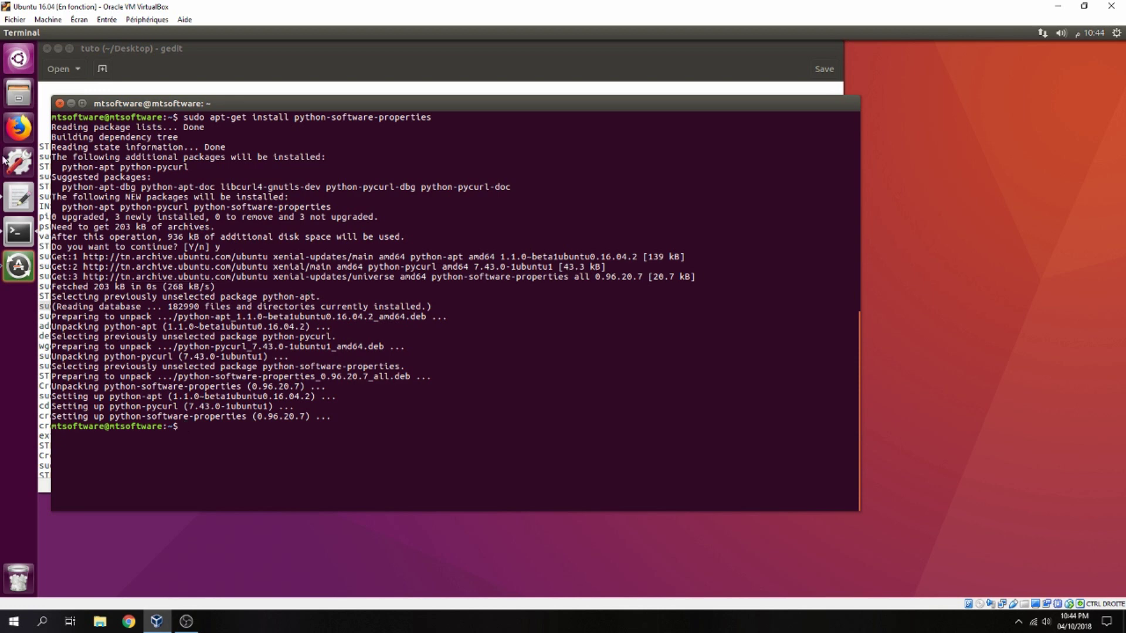
Select the 'sudo vim /etc/apt/sources.list.d/pgdg.list' command in the notes
click(19, 198)
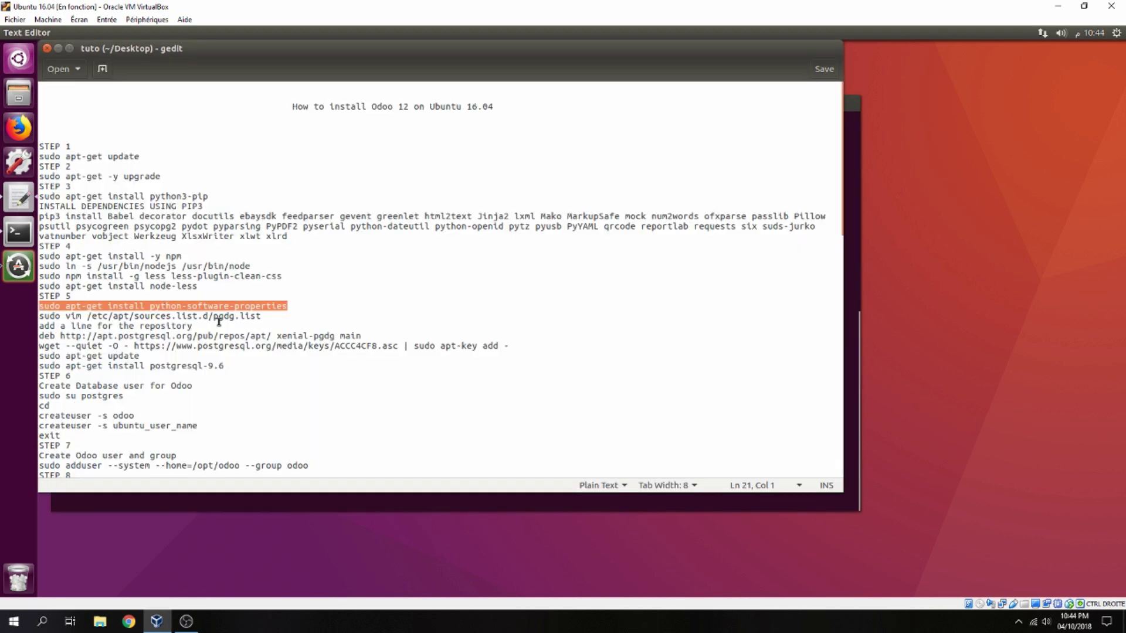
drag(262, 316, 38, 316)
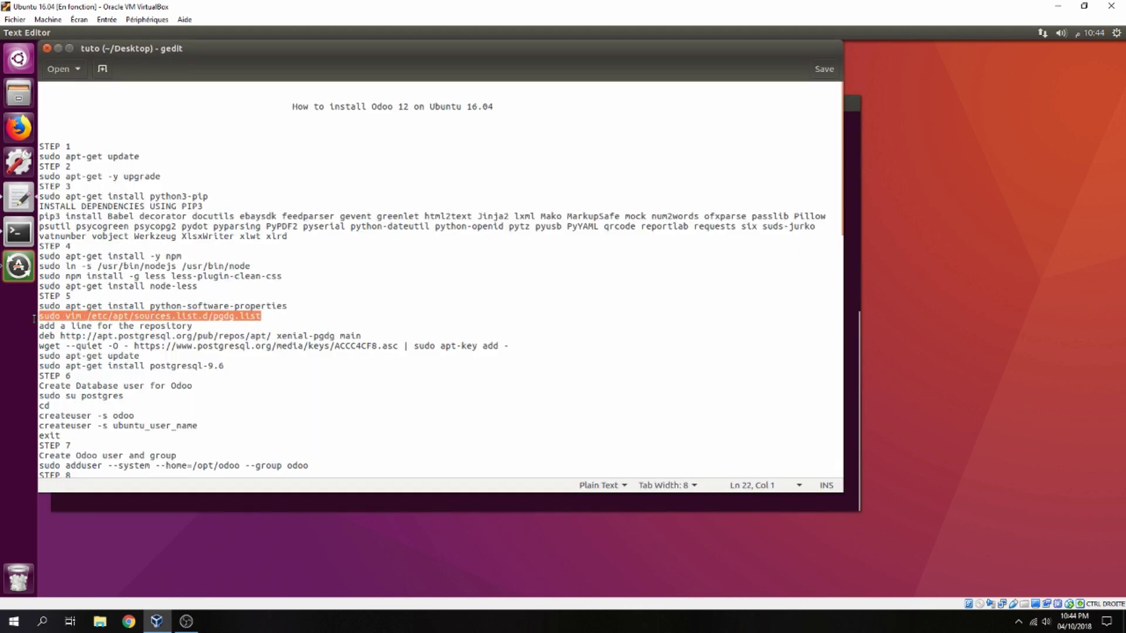
click(19, 233)
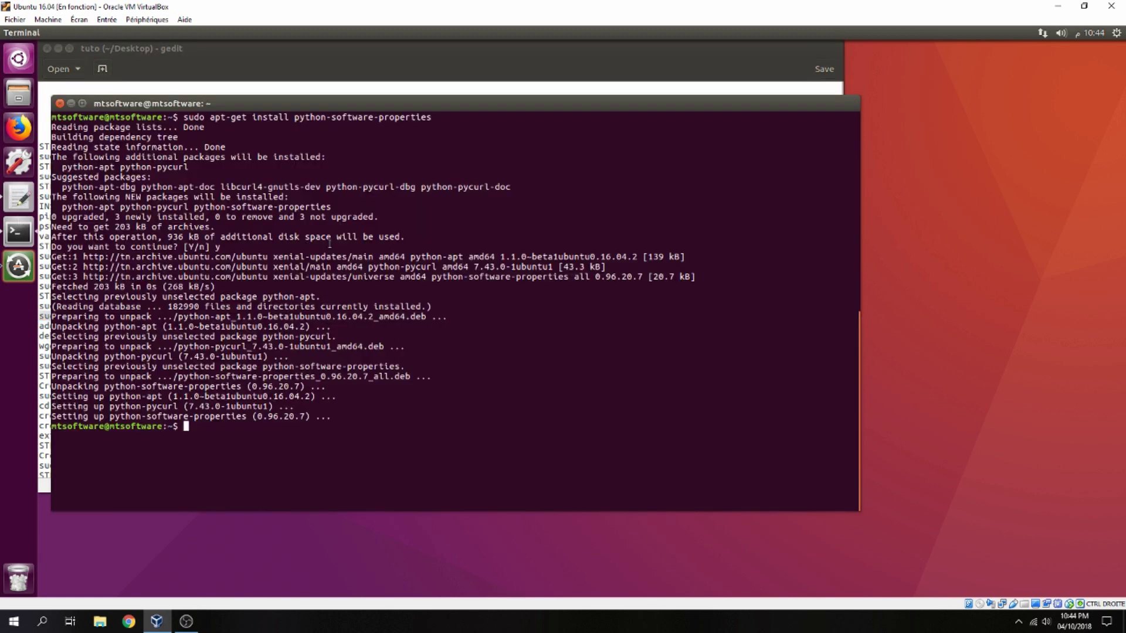
Paste the pgdg.list command, replace vim with gedit, and run it
right_click(329, 248)
click(356, 283)
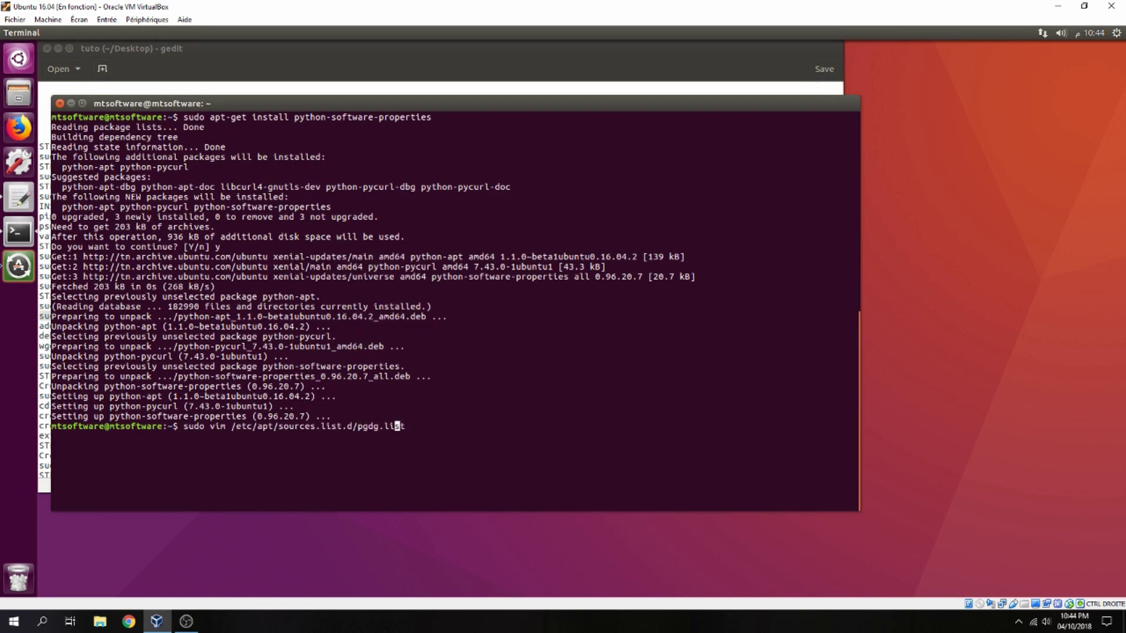
key(Left)
key(Left)
key(BackSpace)
key(BackSpace)
key(BackSpace)
text(gedit)
key(Return)
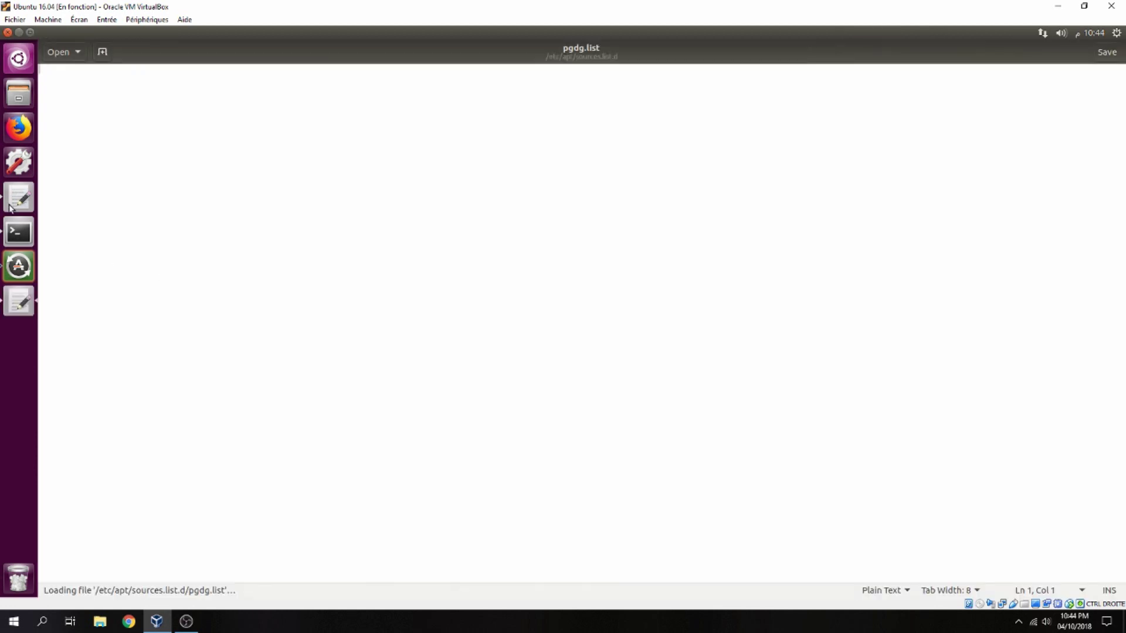
click(19, 201)
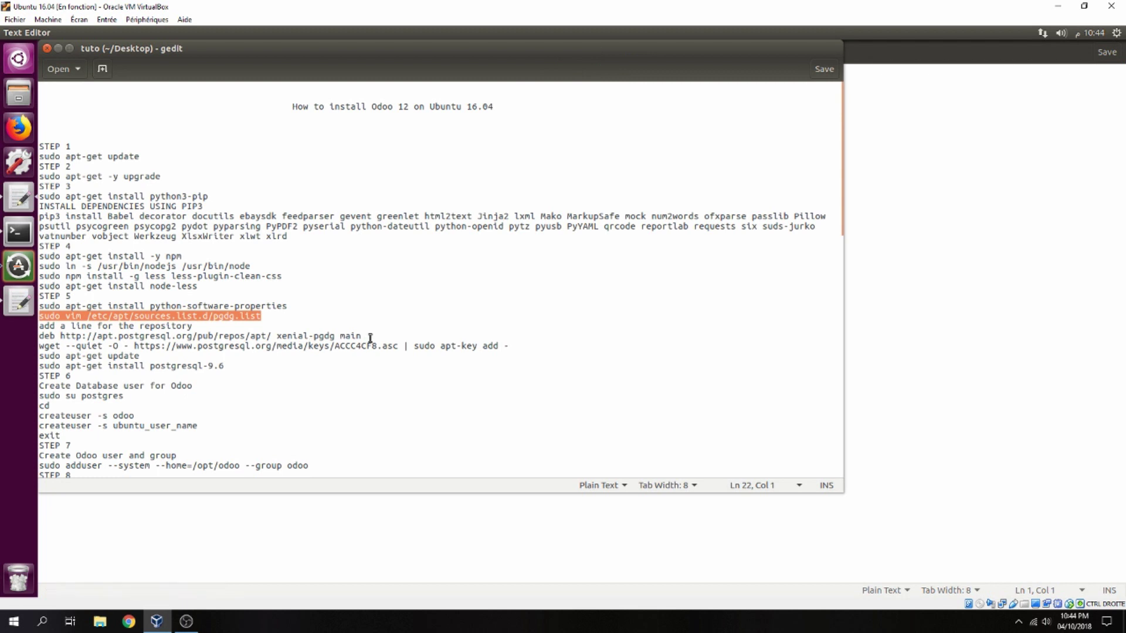
drag(363, 336, 41, 336)
key(ctrl+c)
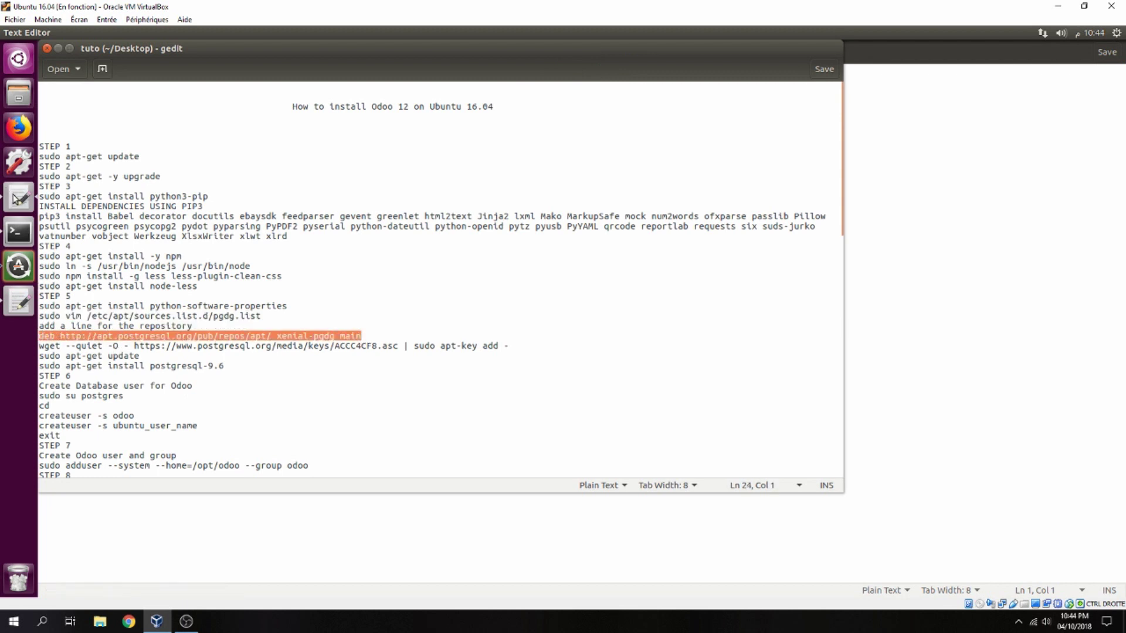
click(913, 323)
key(ctrl+v)
key(ctrl+s)
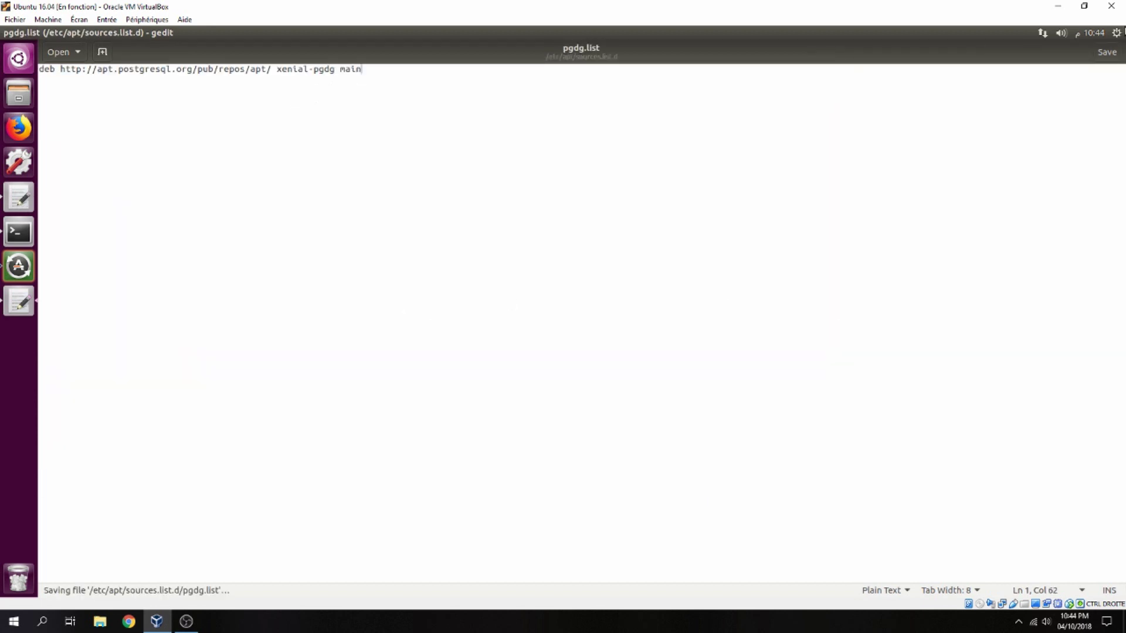
click(19, 299)
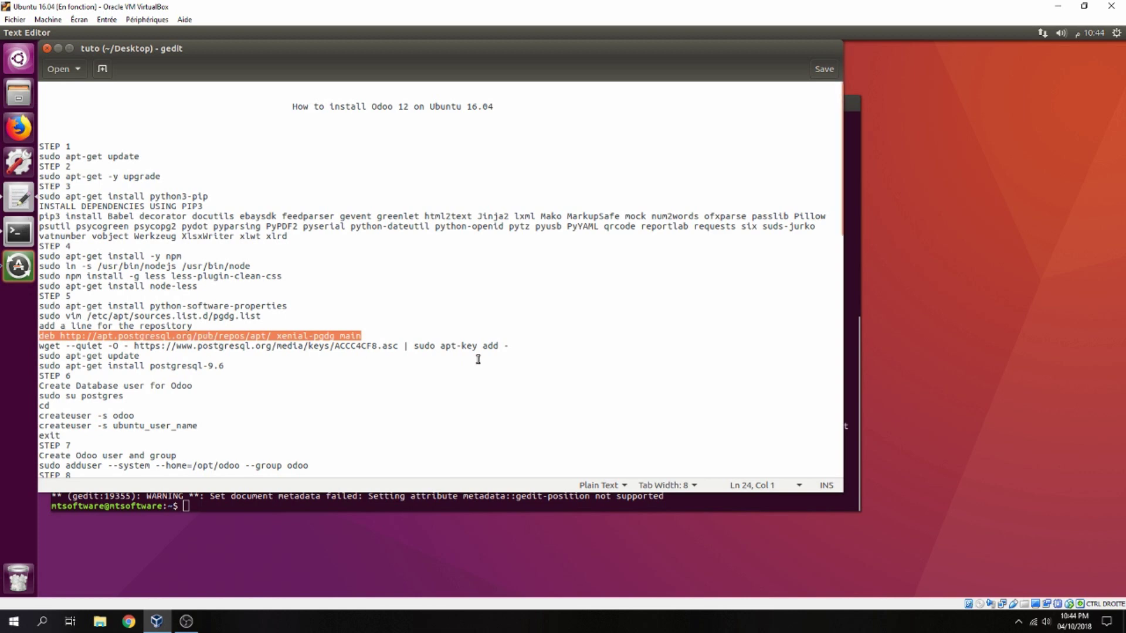
Import the PostgreSQL repository signing key with the wget command
drag(509, 345, 39, 349)
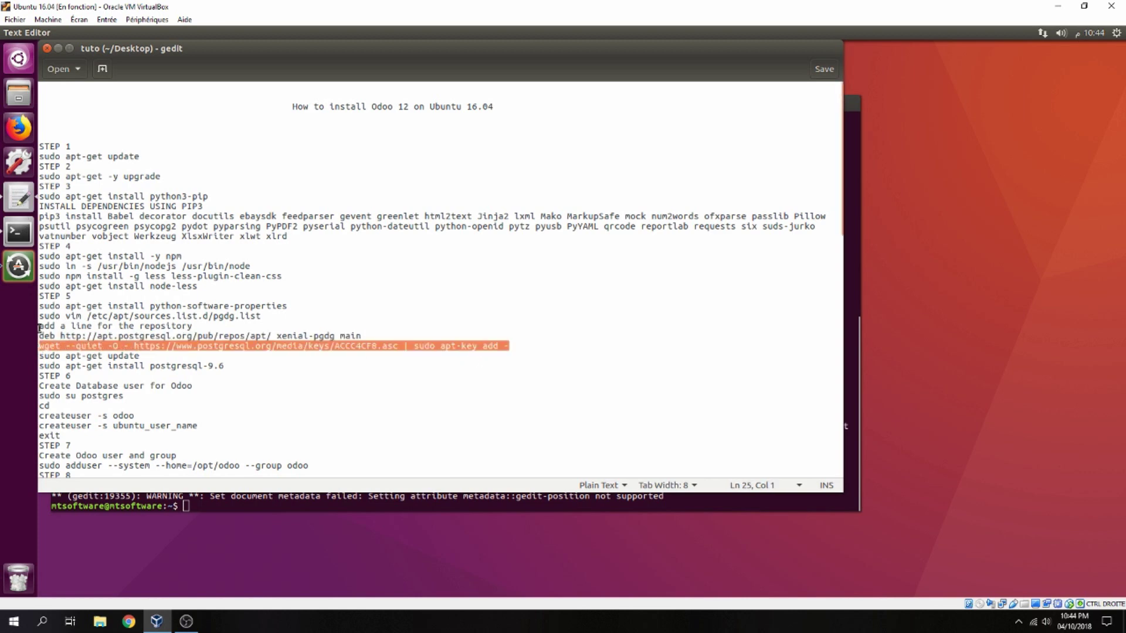
click(19, 232)
right_click(317, 286)
click(343, 322)
key(Return)
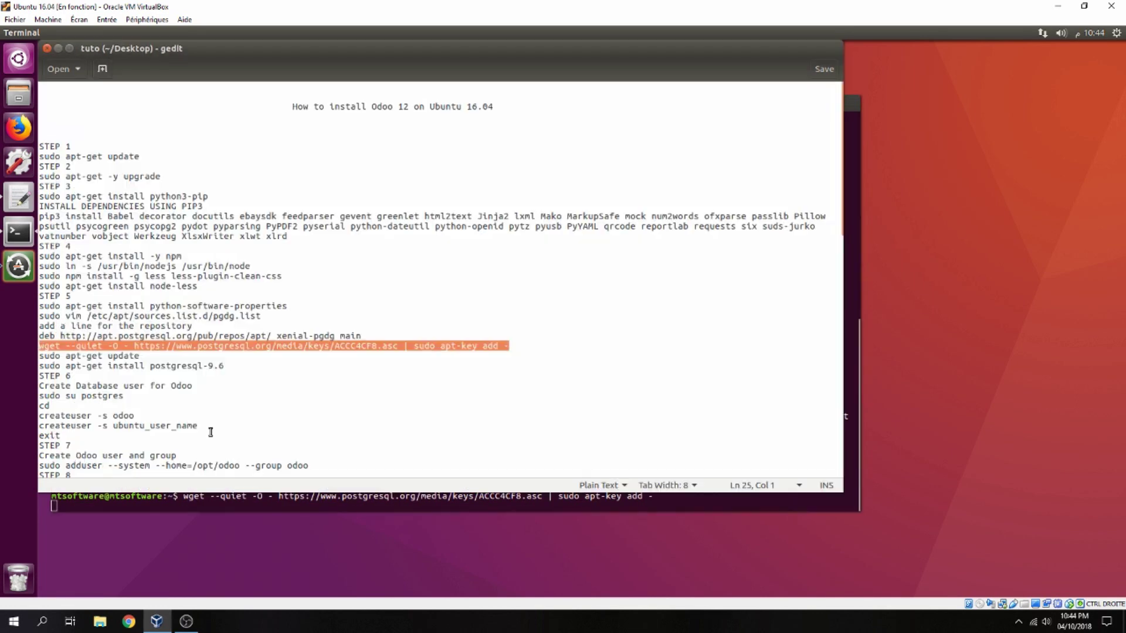
Refresh the package lists with 'sudo apt-get update' in a cleared terminal
click(19, 202)
drag(149, 358, 38, 359)
key(ctrl+c)
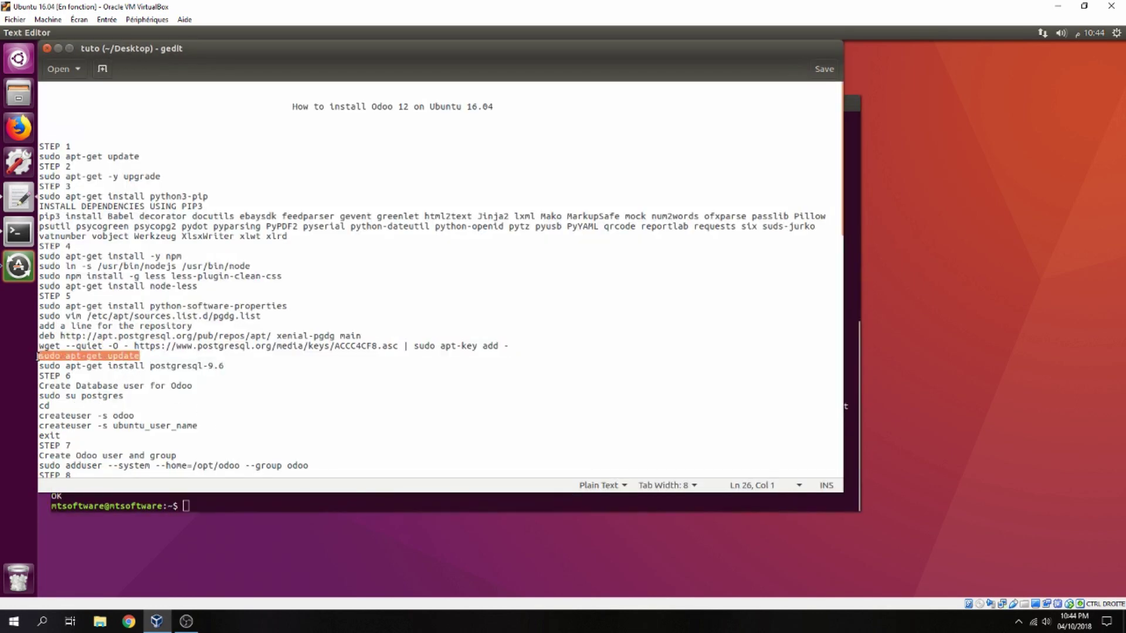
click(19, 232)
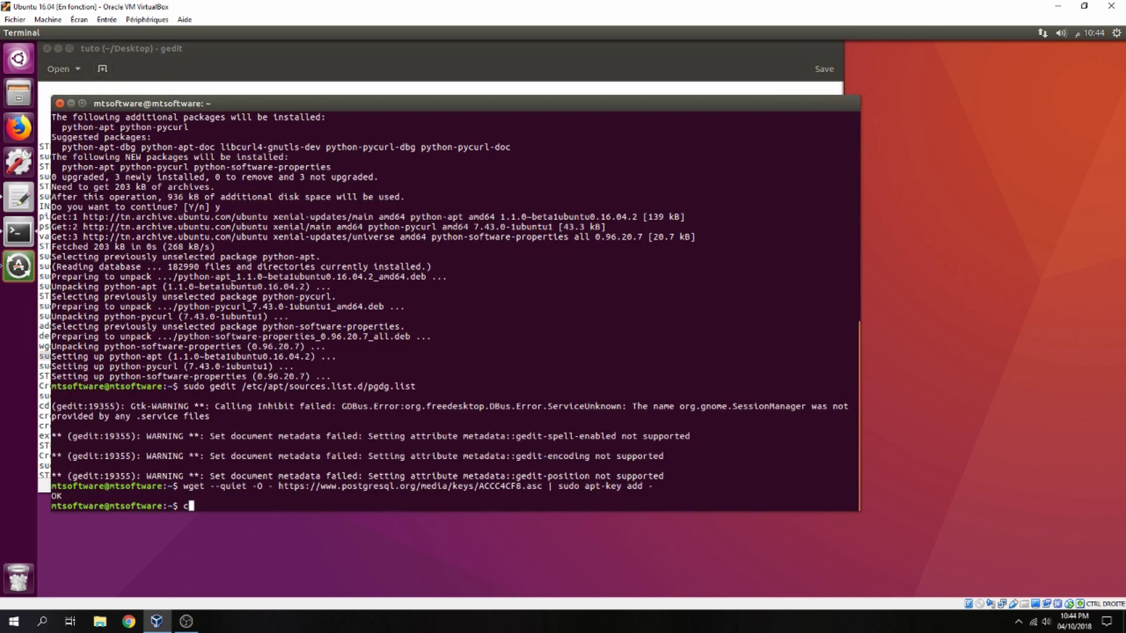
text(lear)
key(Return)
right_click(316, 207)
click(349, 241)
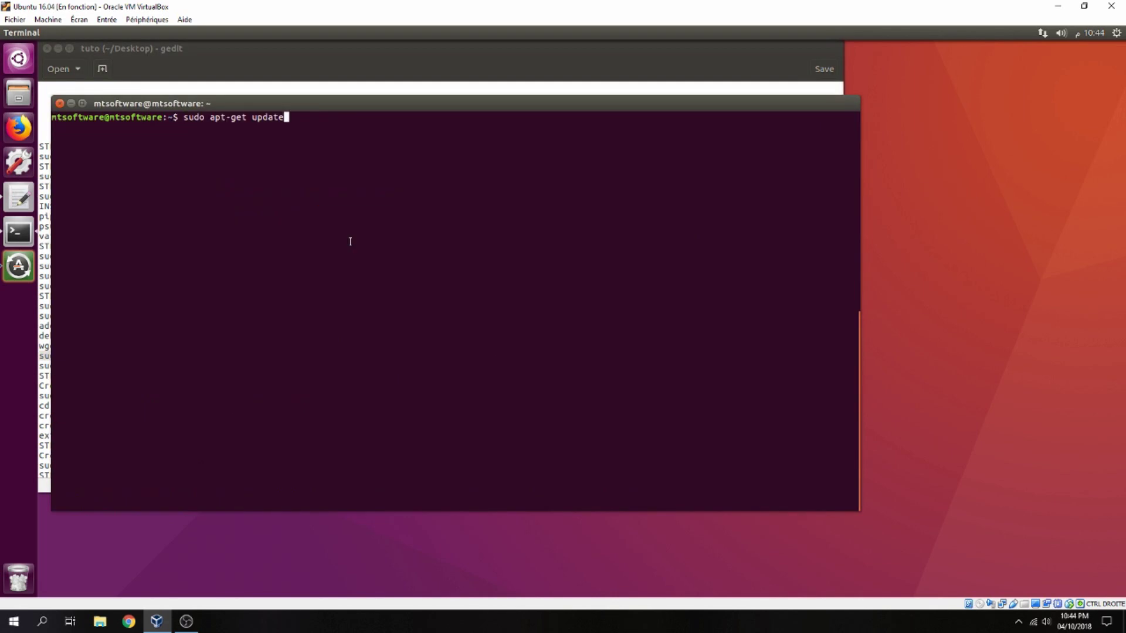
key(Return)
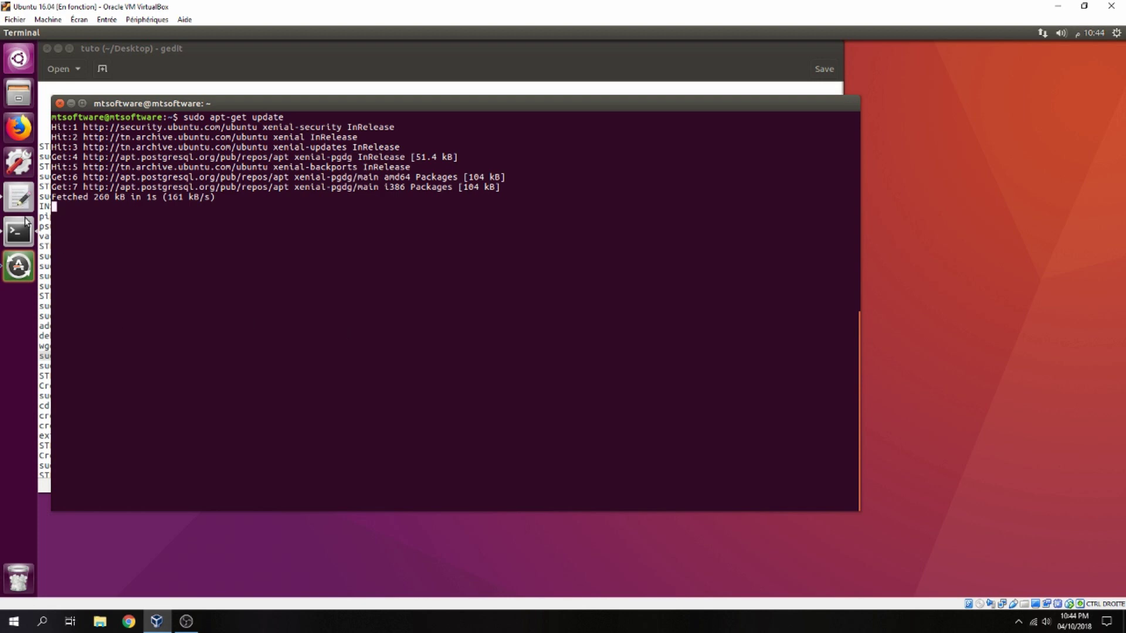
Run 'sudo apt-get install postgresql-9.6' and accept the new packages
click(19, 198)
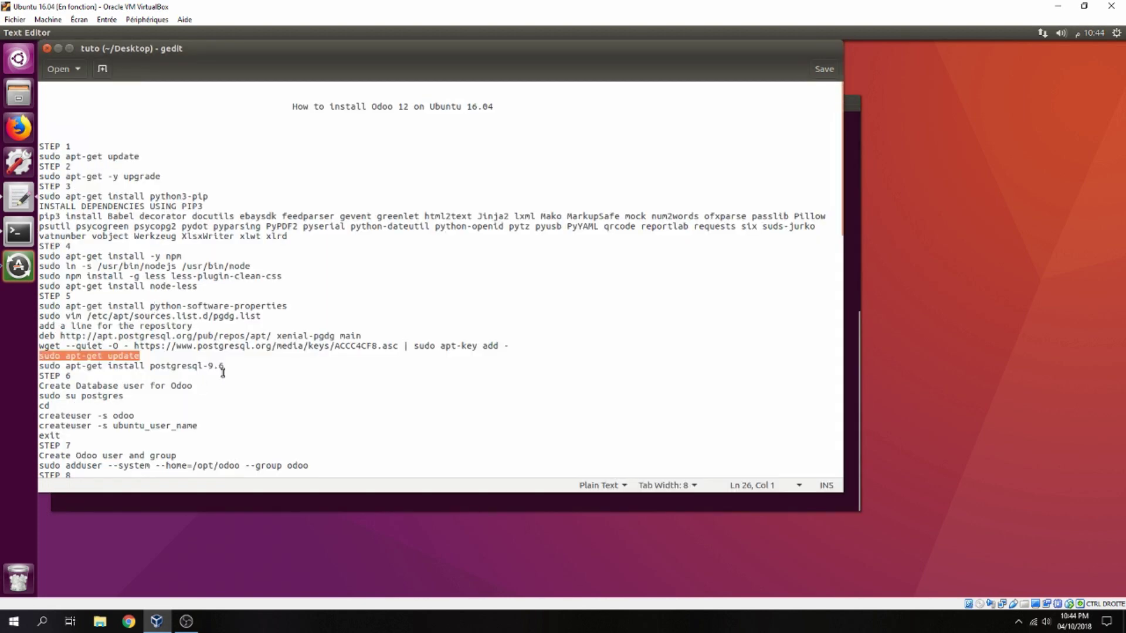
drag(237, 366, 38, 367)
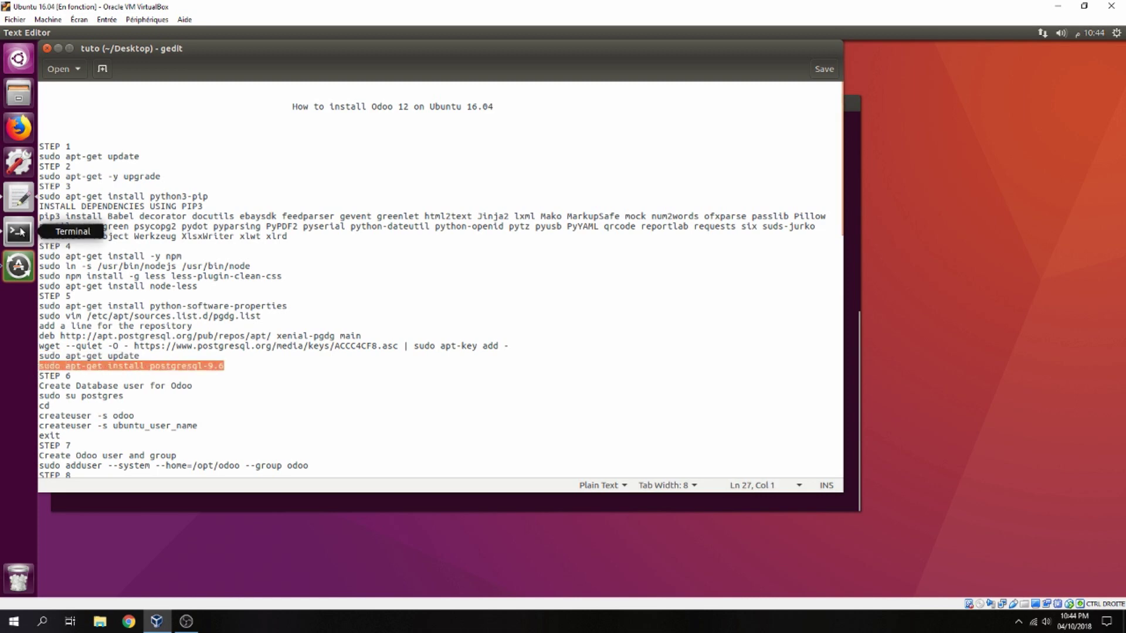
click(19, 233)
text(clear)
key(Return)
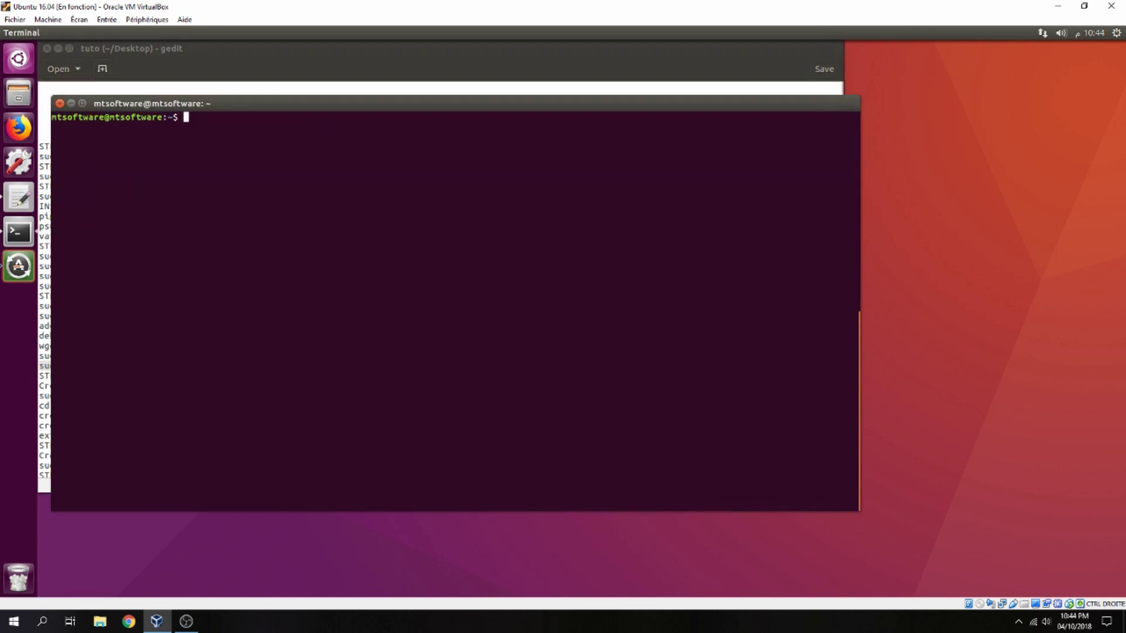
right_click(284, 231)
click(311, 264)
key(Return)
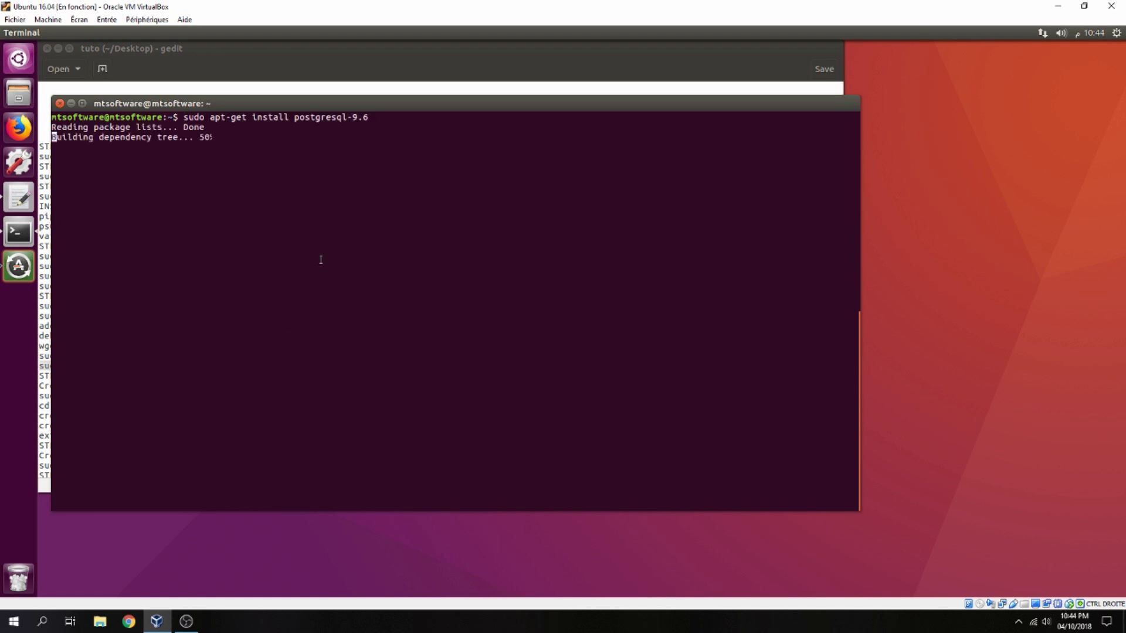
text(y)
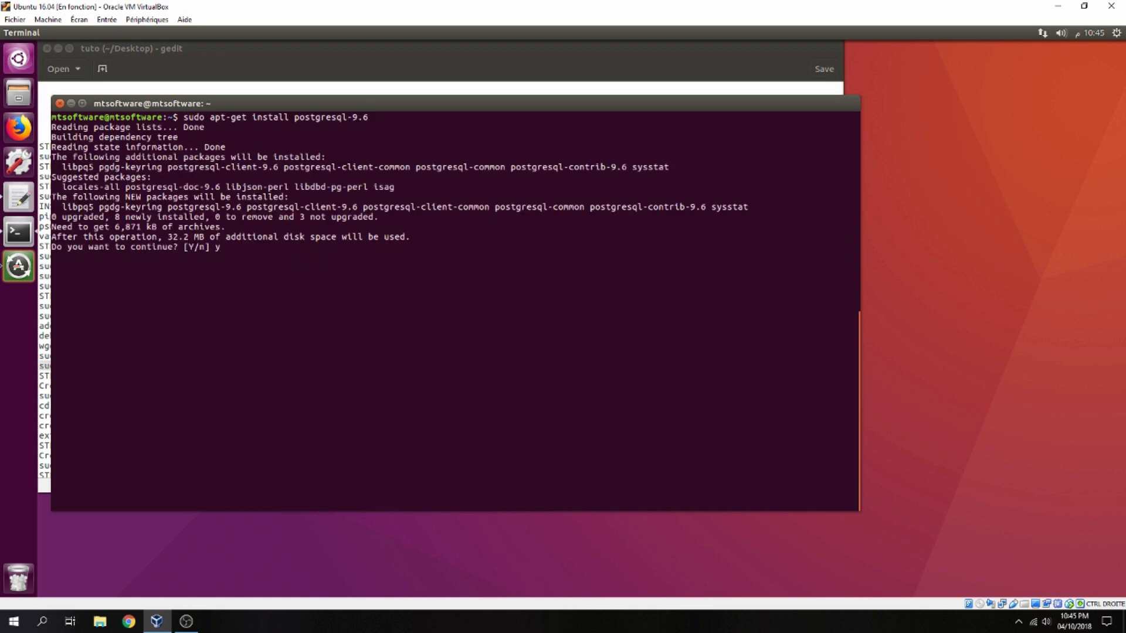
key(Return)
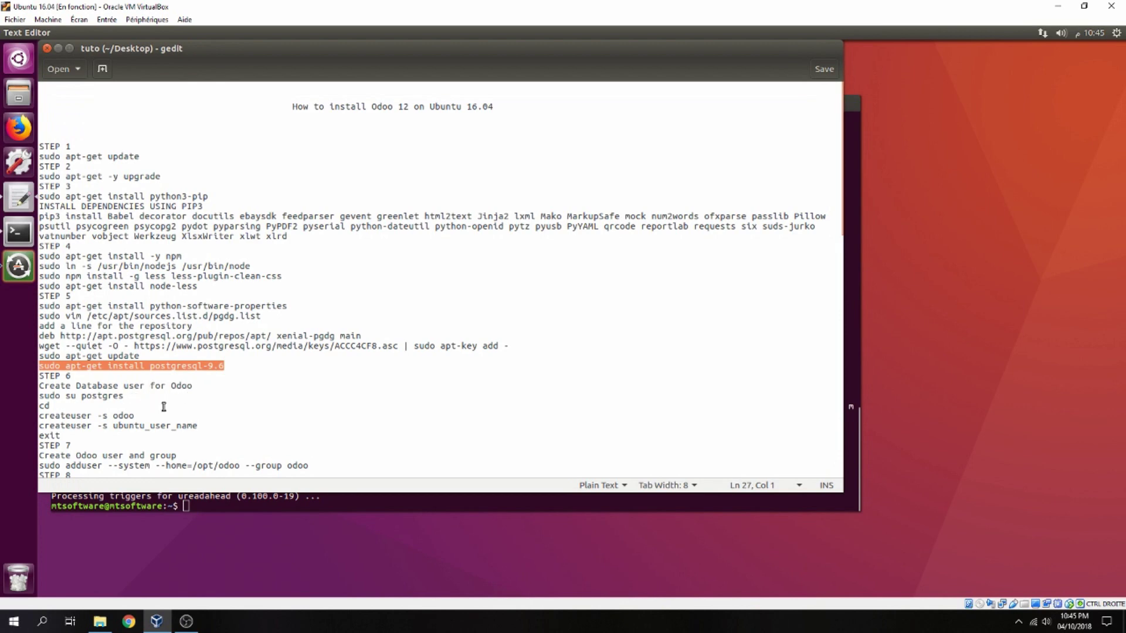
Switch to the postgres user with 'sudo su postgres'
drag(136, 397, 32, 397)
key(ctrl+c)
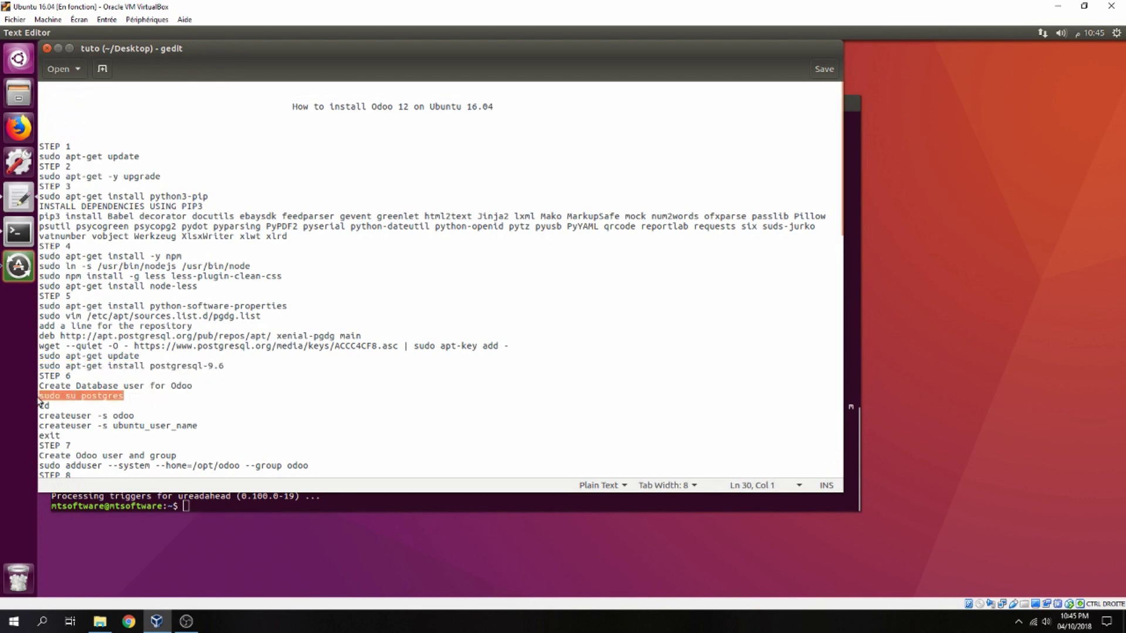
click(16, 233)
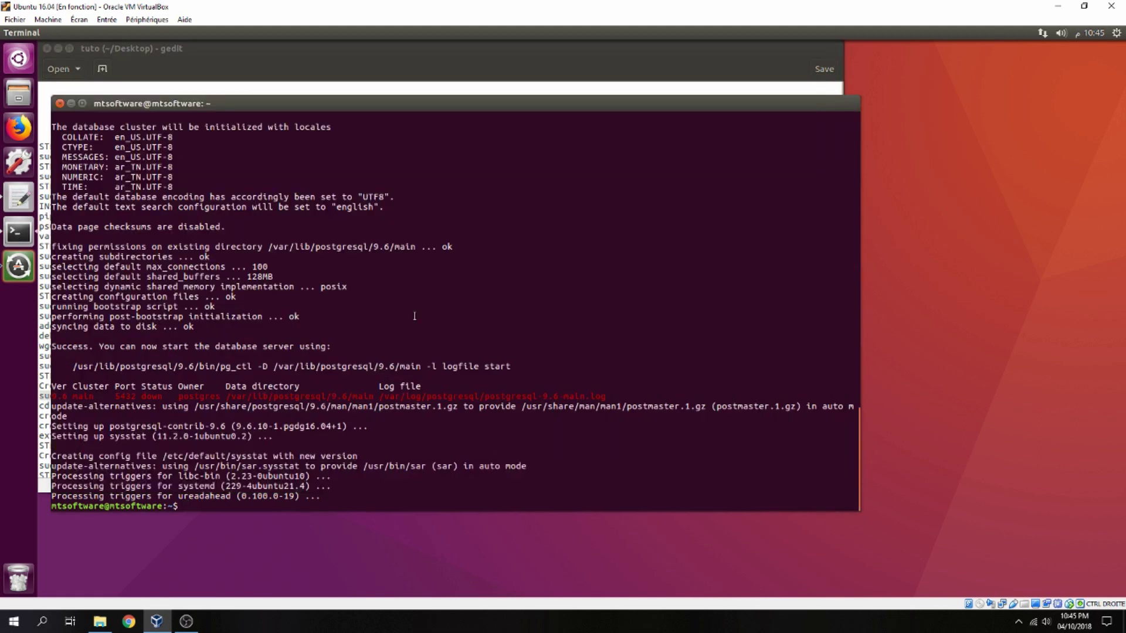
text(clear)
key(Return)
right_click(341, 280)
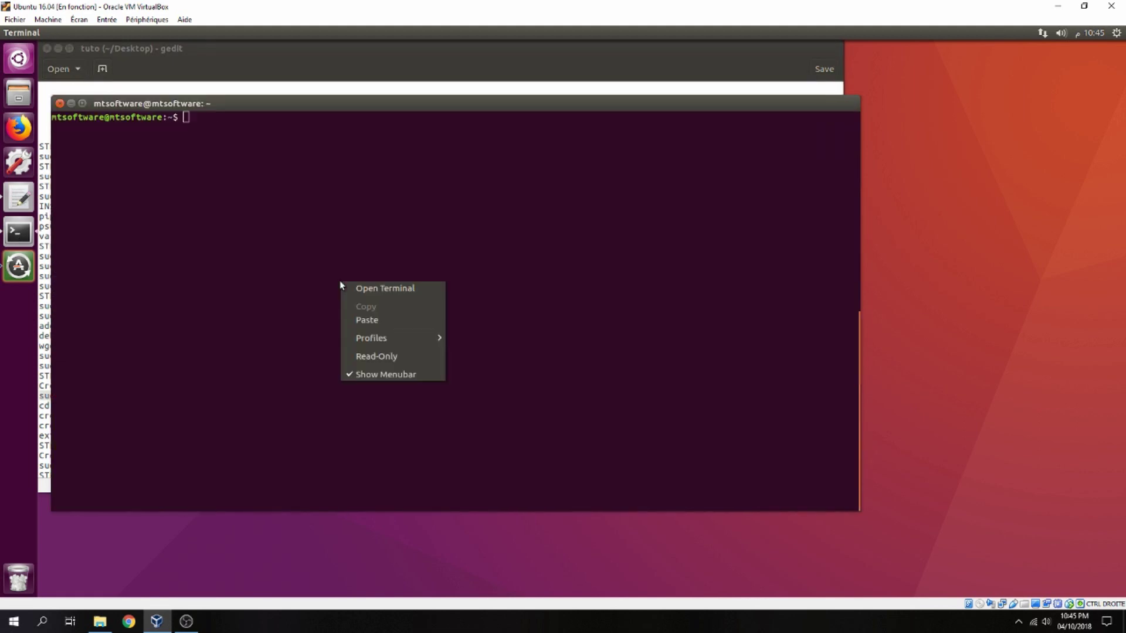
click(376, 319)
key(Return)
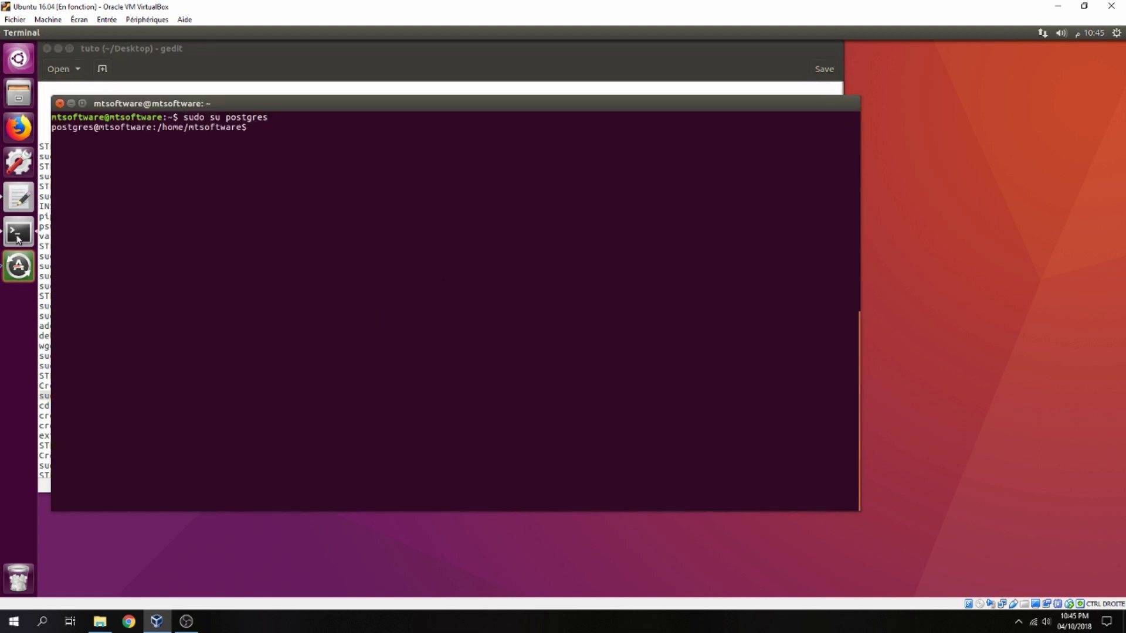
Create the 'odoo' database superuser with 'createuser -s odoo'
click(18, 203)
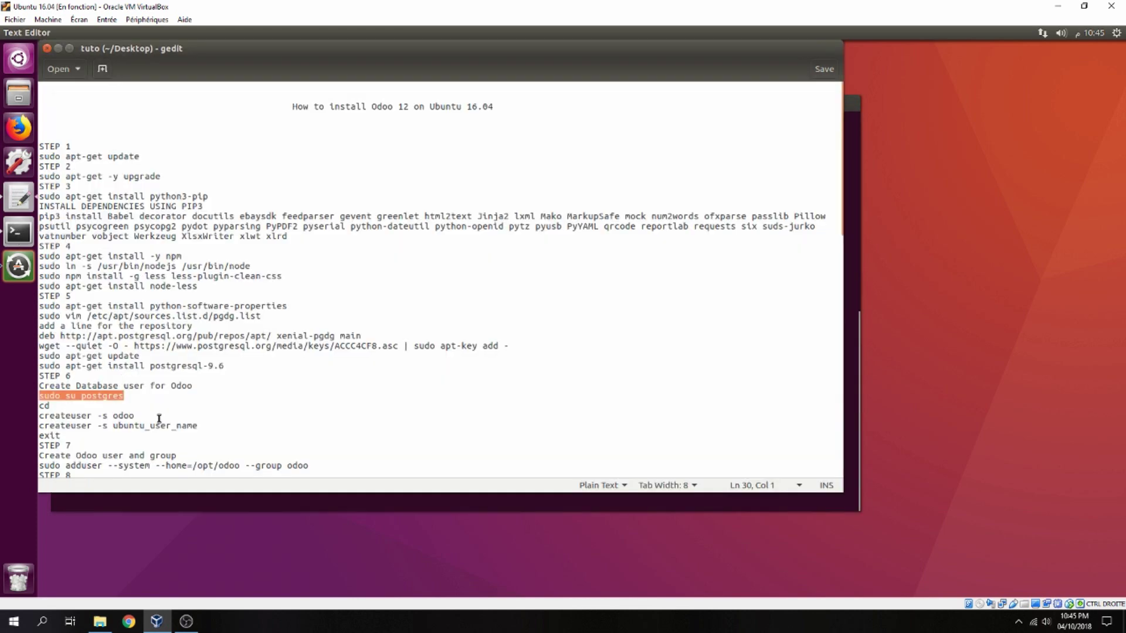
drag(158, 416, 39, 416)
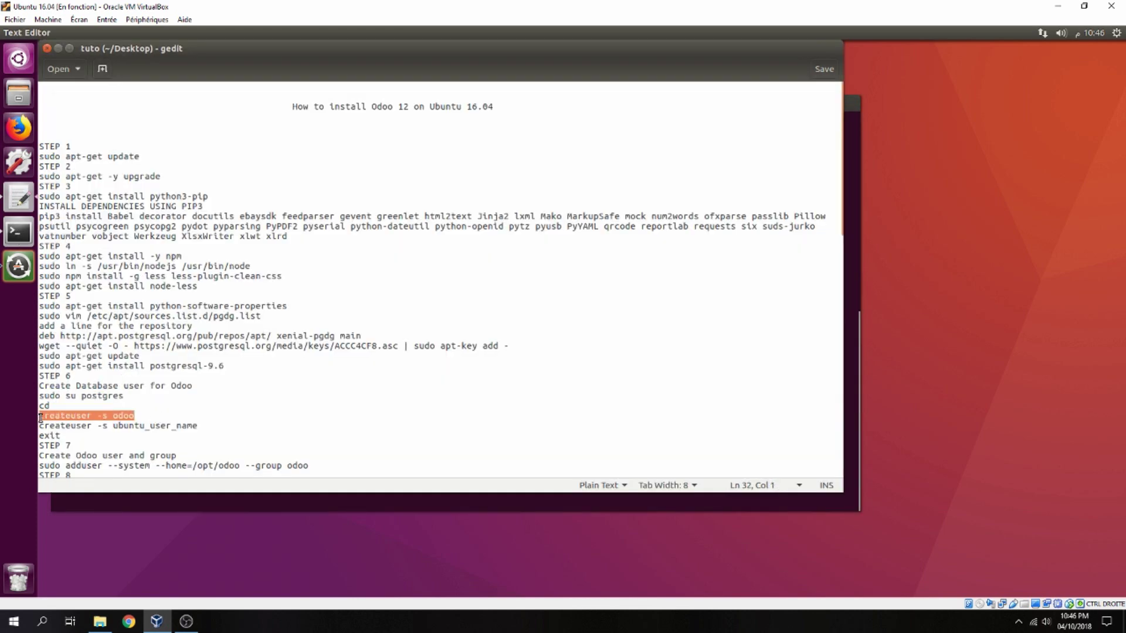
click(18, 231)
right_click(156, 217)
click(177, 255)
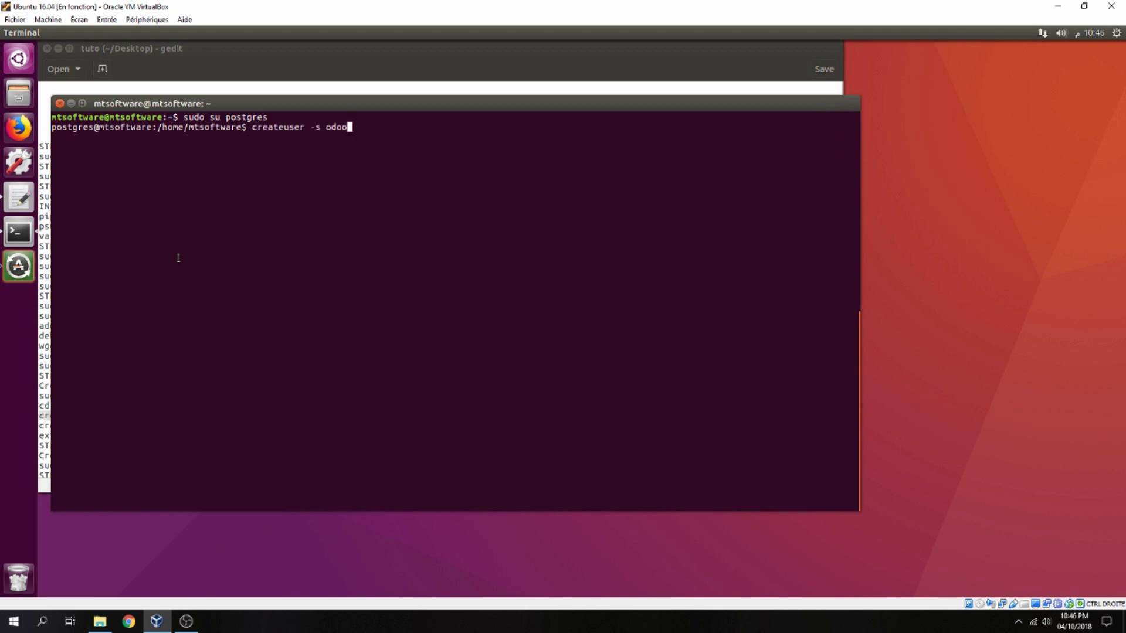
key(Return)
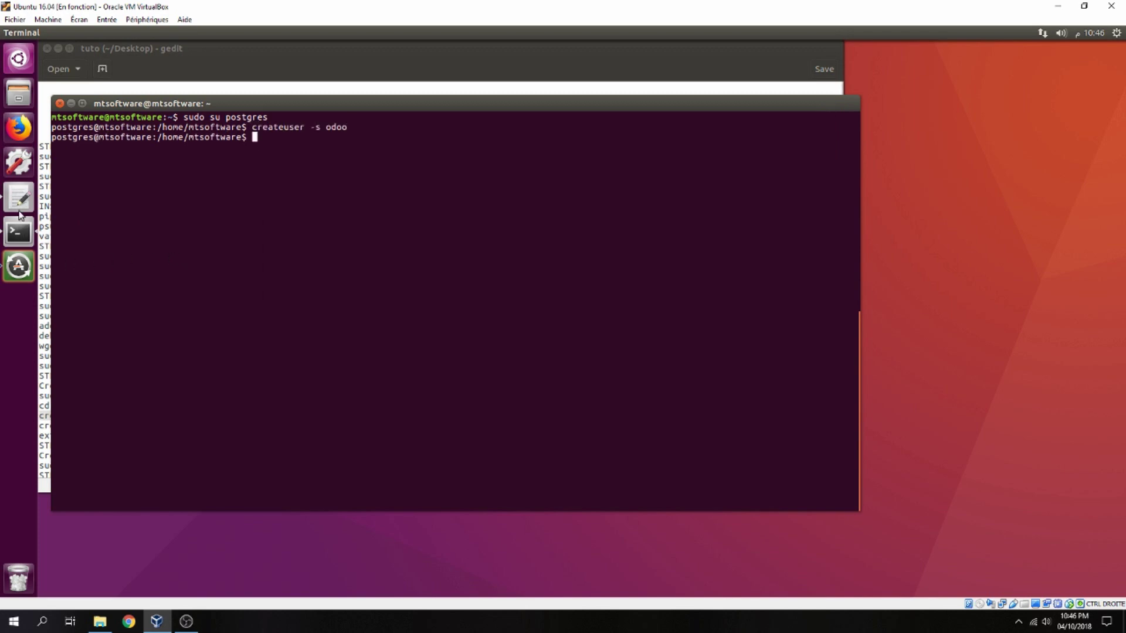
Create the 'mtsoftware' database superuser with 'createuser -s'
click(19, 202)
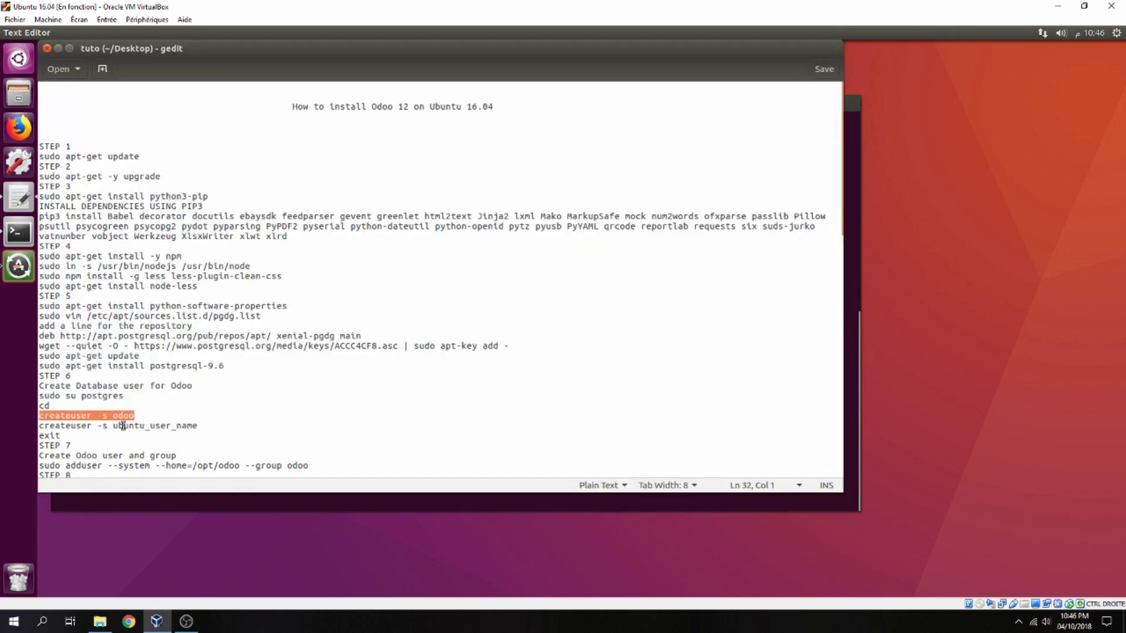
drag(112, 425, 51, 430)
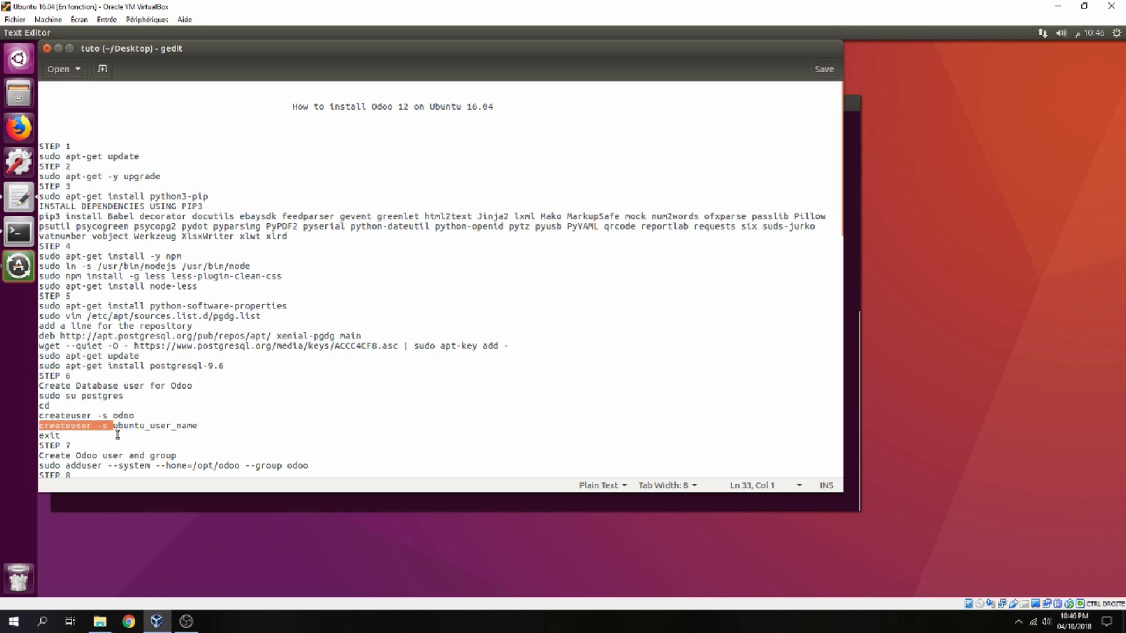
click(18, 236)
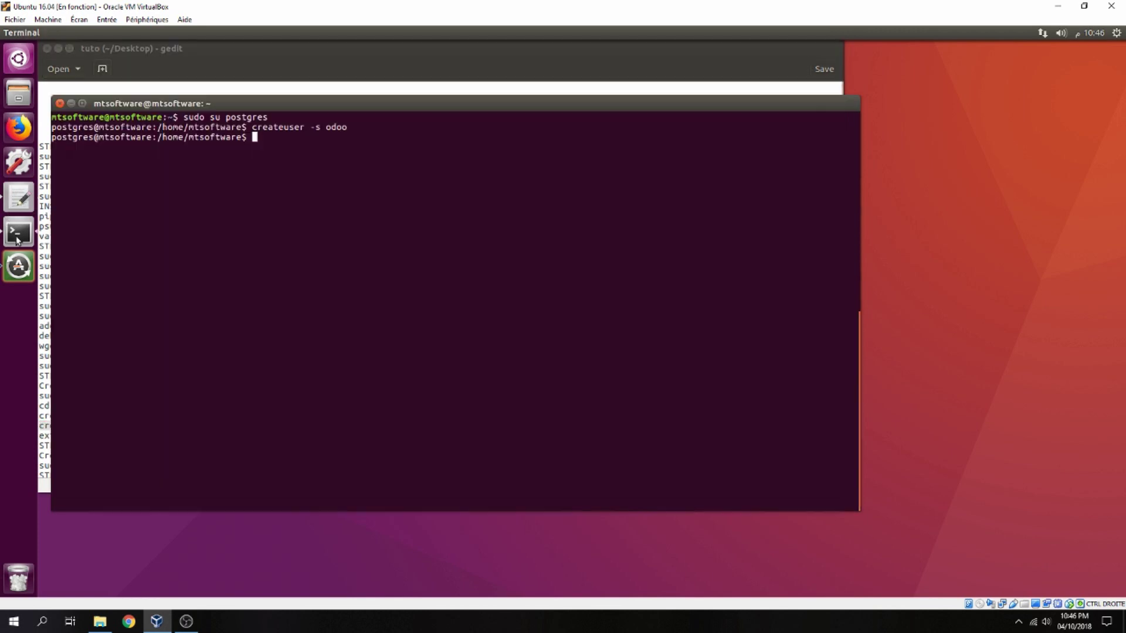
right_click(210, 211)
click(229, 243)
text(mtsoftware)
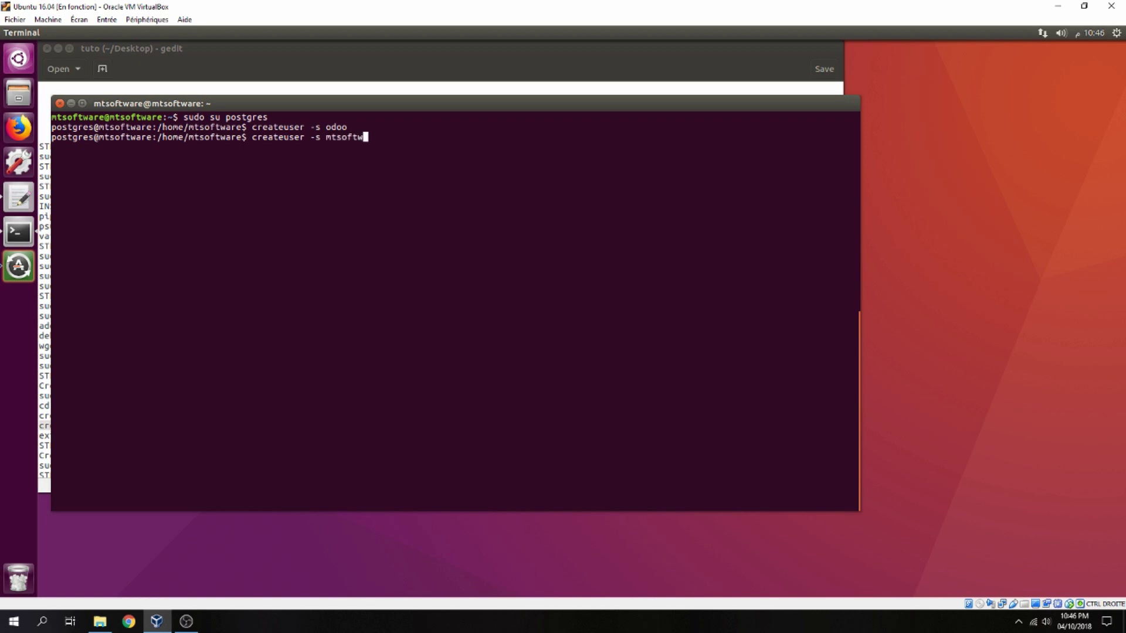
key(Return)
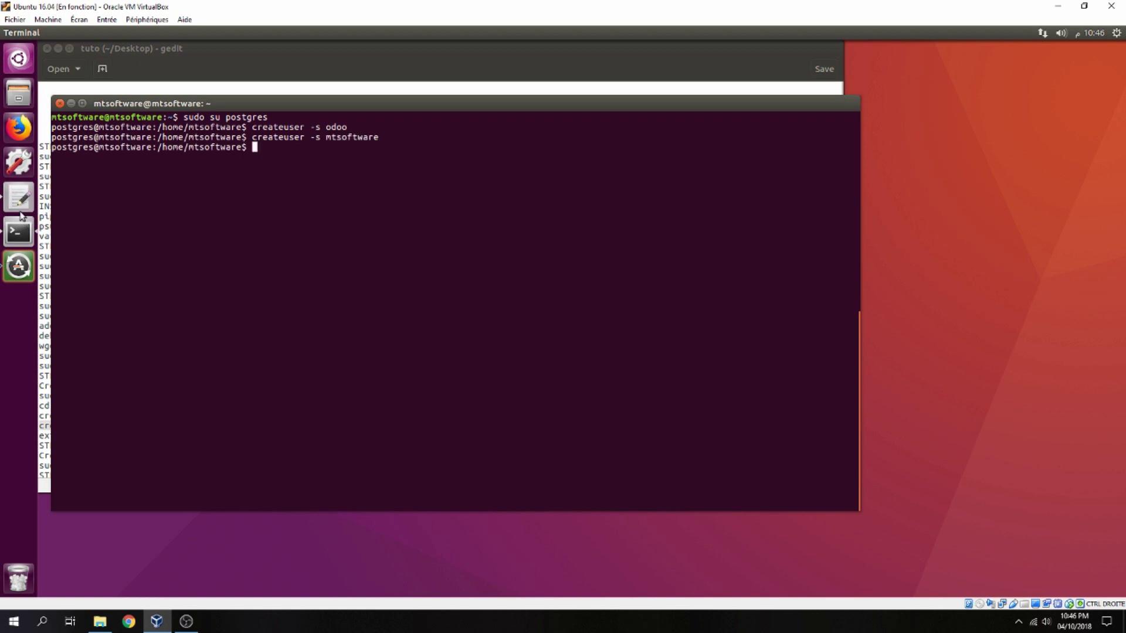
Exit the postgres session back to the normal shell
click(20, 201)
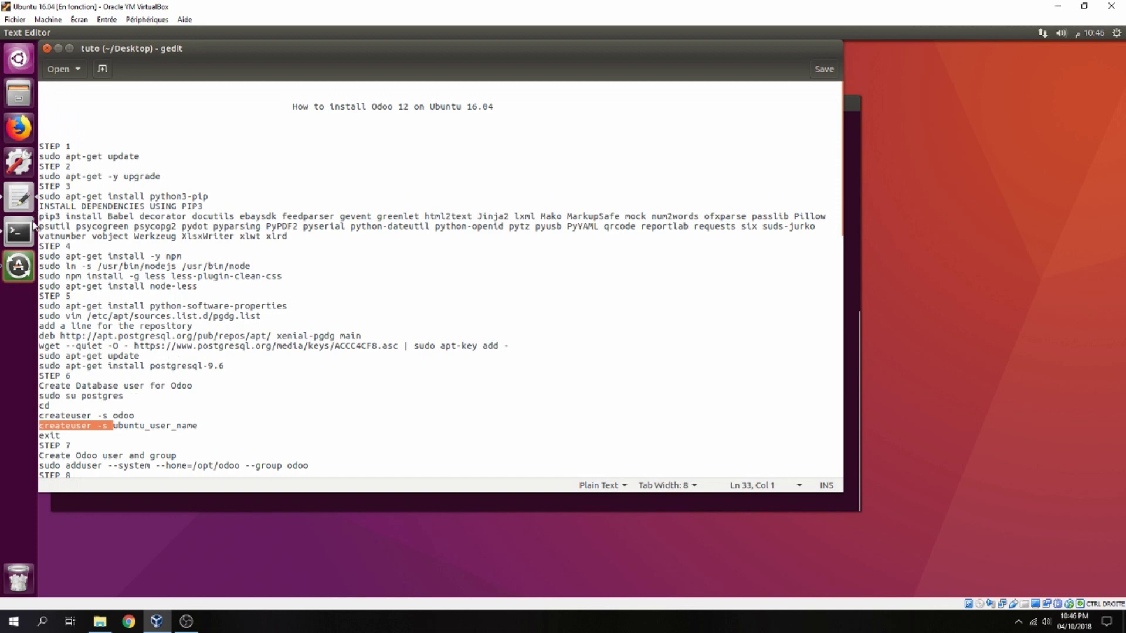
click(20, 232)
text(exit)
key(Return)
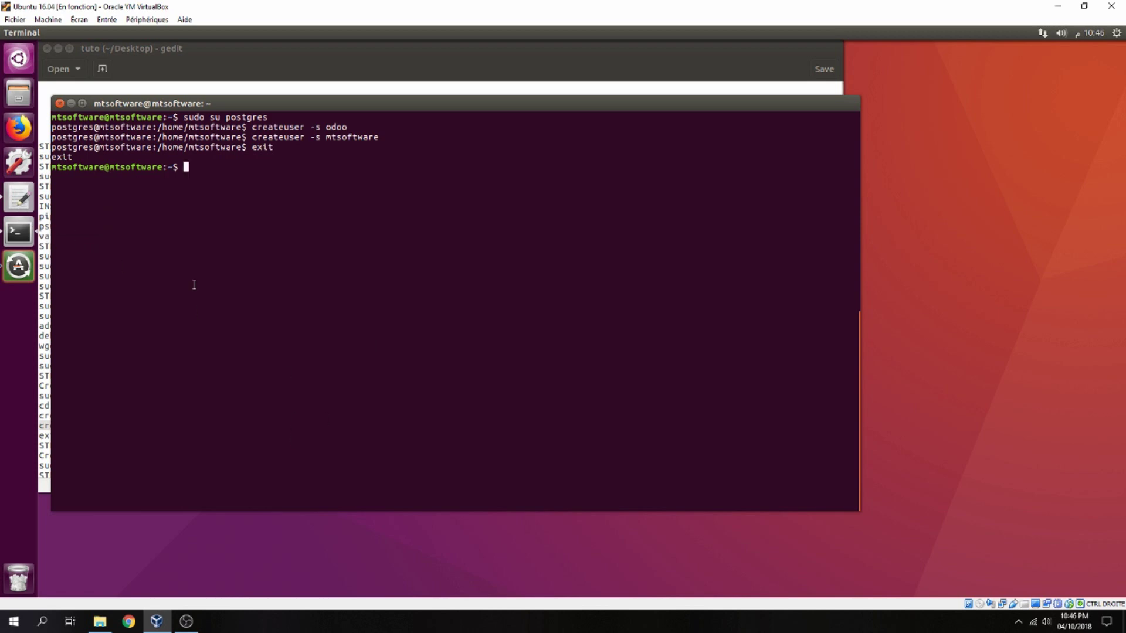
click(20, 199)
scroll(440, 308, down, 3)
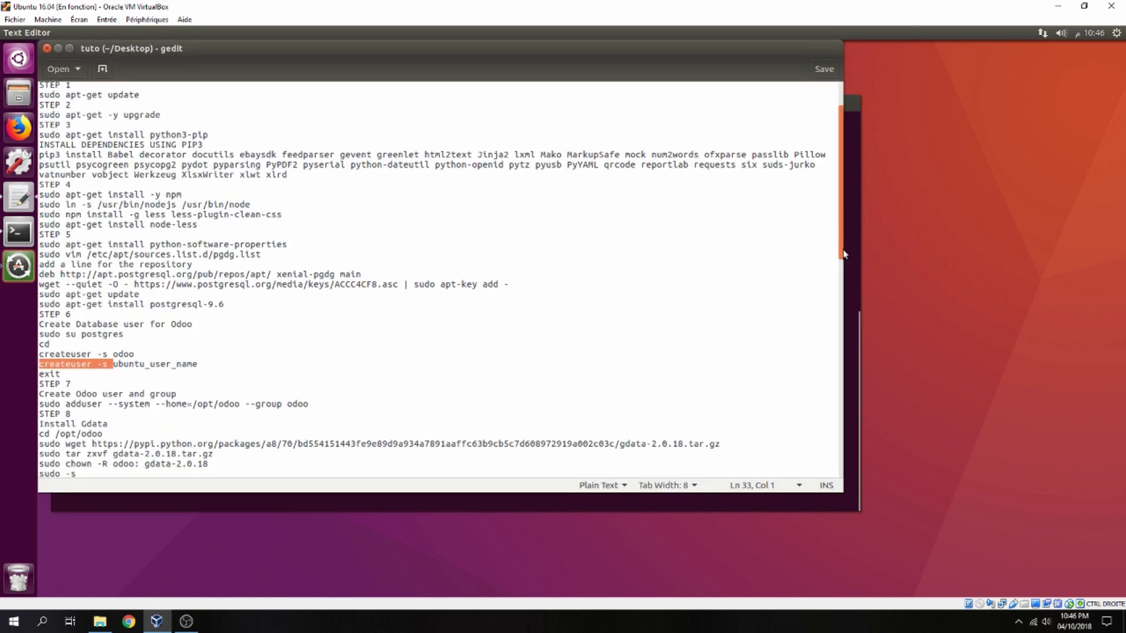
scroll(440, 308, down, 2)
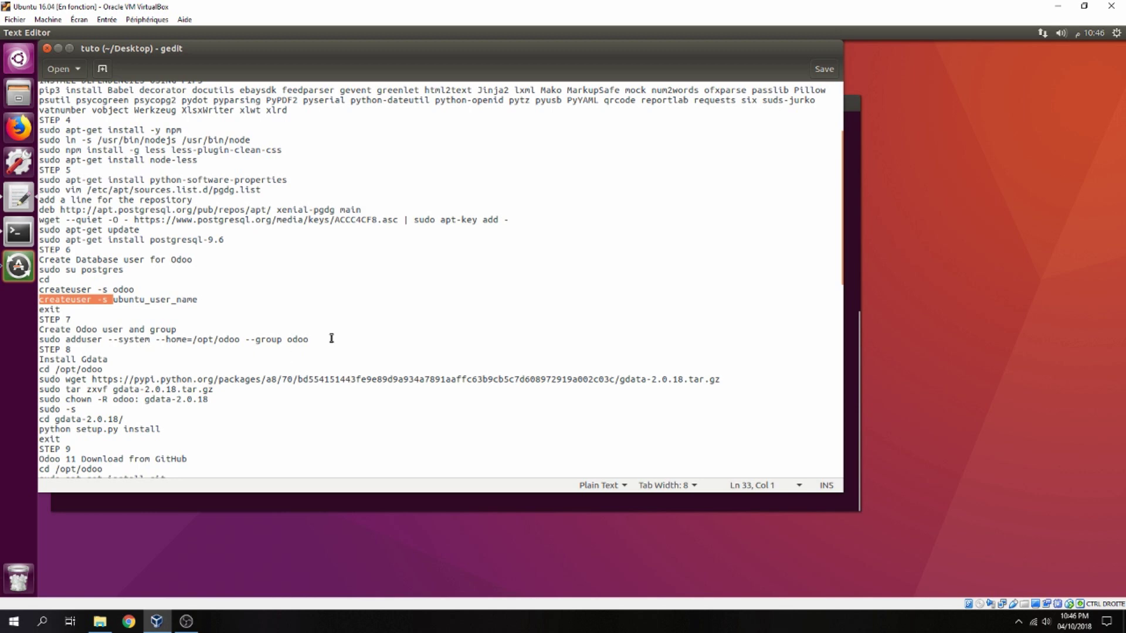
Create the odoo system user and group with the adduser command
drag(310, 338, 38, 342)
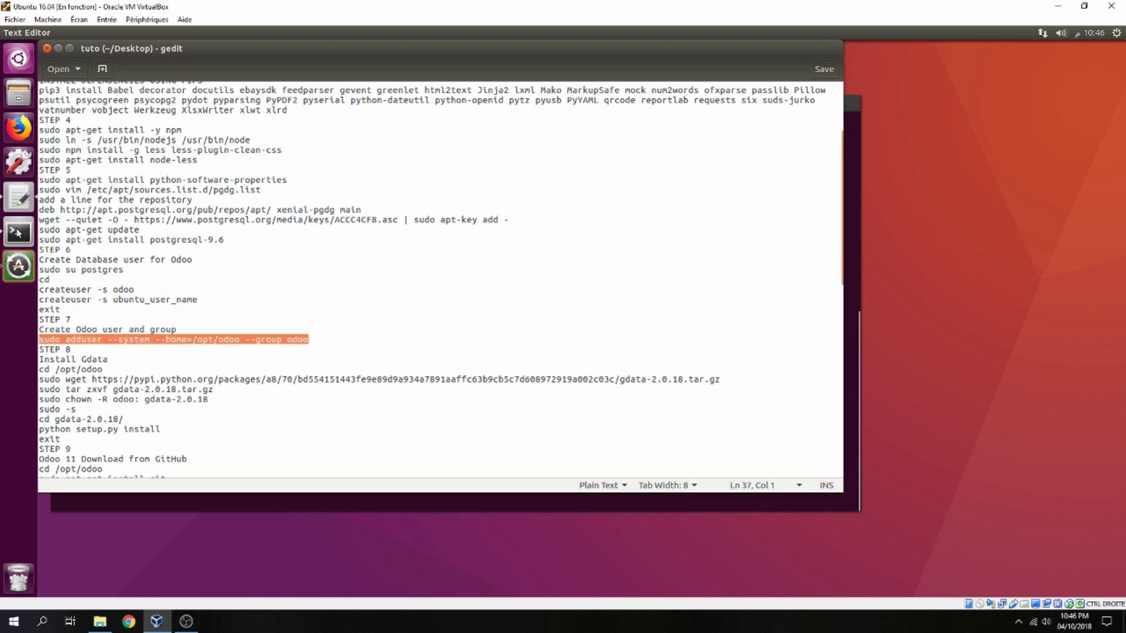
key(ctrl+c)
click(18, 232)
right_click(213, 247)
click(250, 287)
key(Return)
Change into the /opt/odoo directory
click(44, 238)
drag(104, 370, 42, 370)
key(ctrl+c)
click(18, 232)
right_click(282, 289)
click(335, 330)
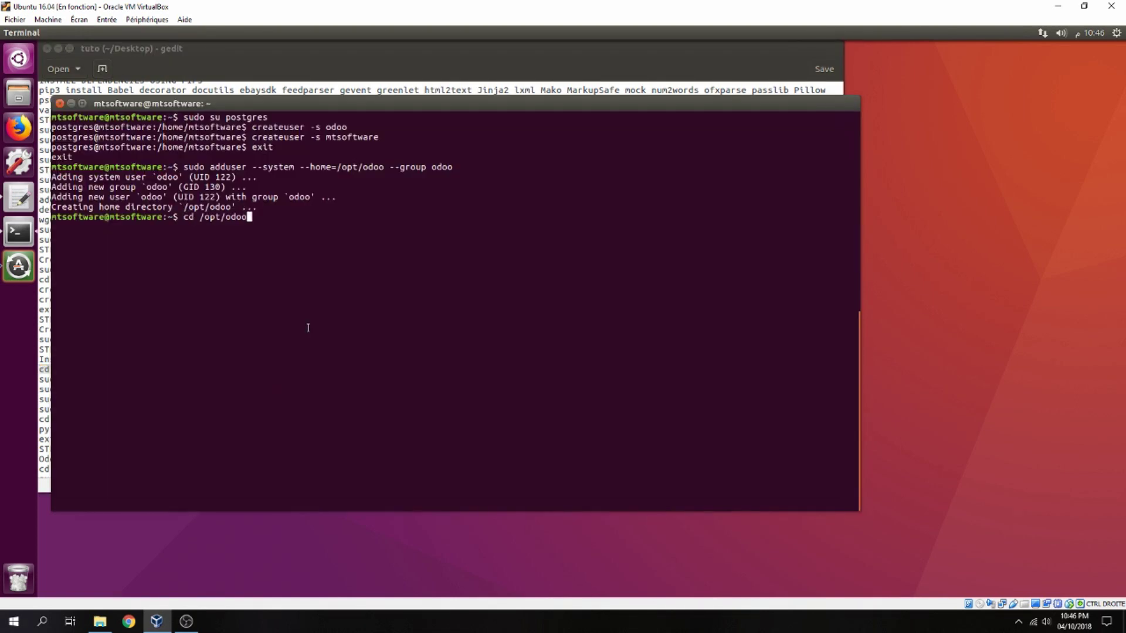
key(Return)
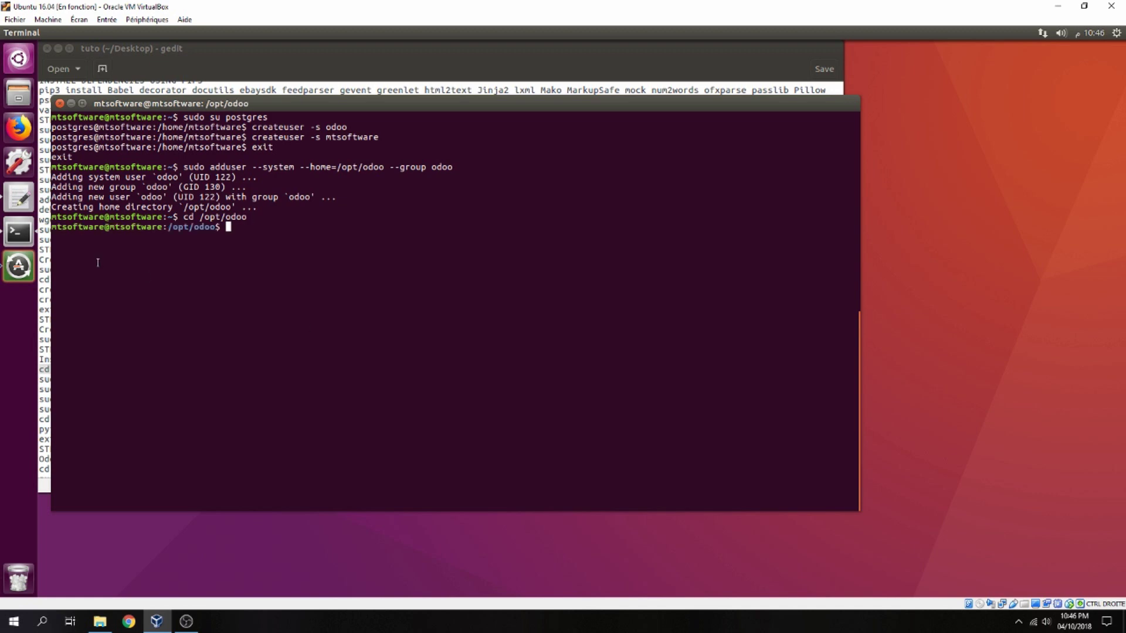
Download the gdata-2.0.18.tar.gz archive with wget
click(18, 198)
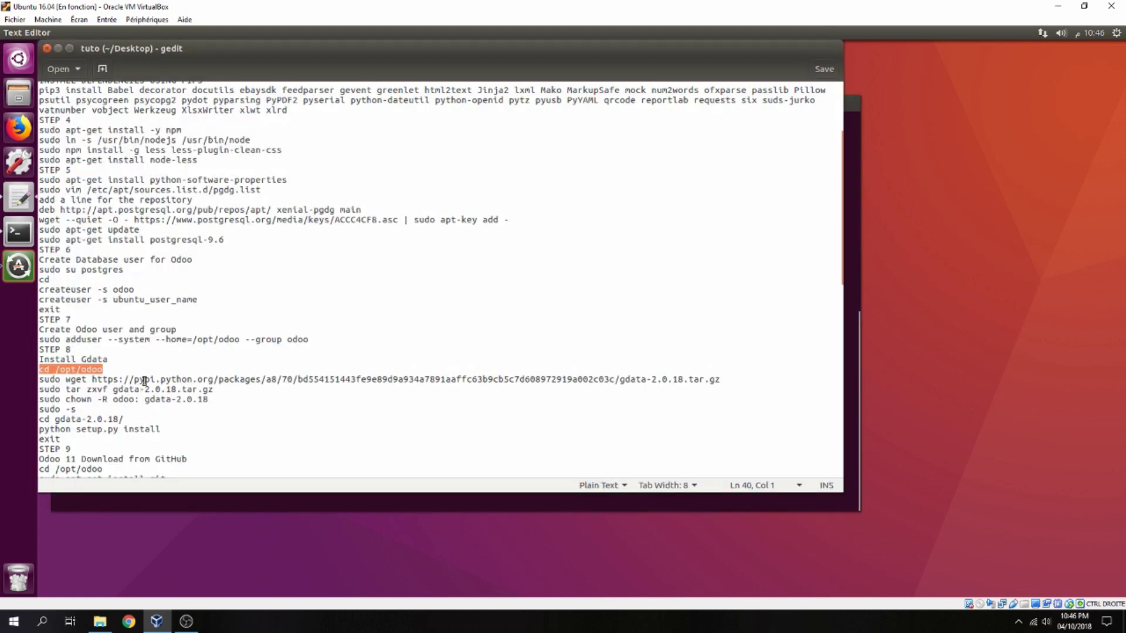
triple_click(144, 380)
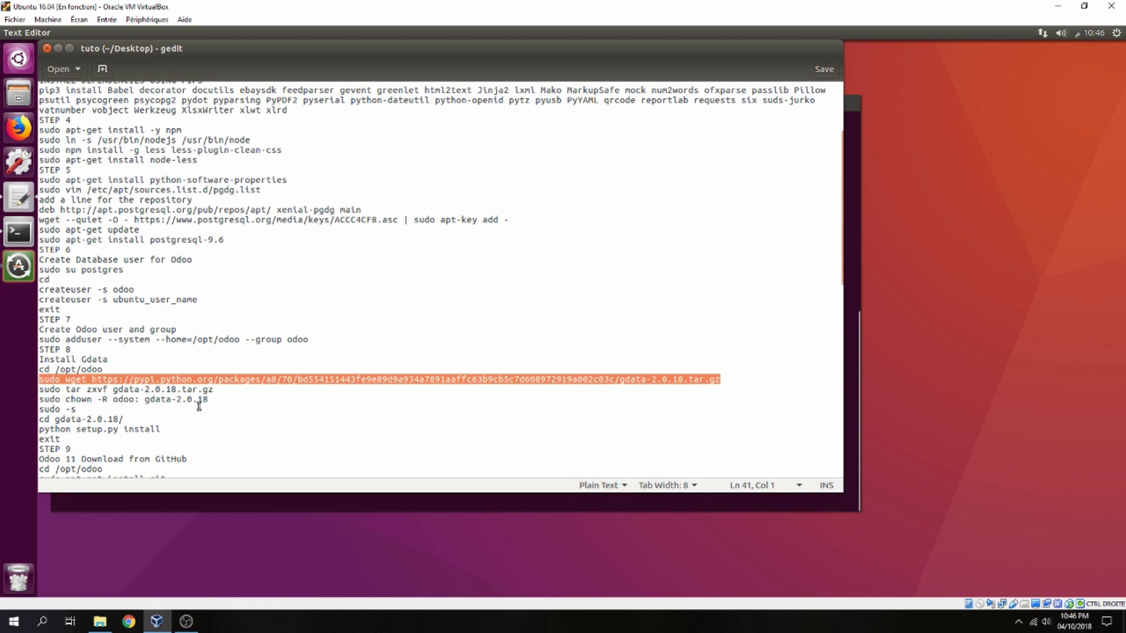
key(ctrl+c)
click(17, 232)
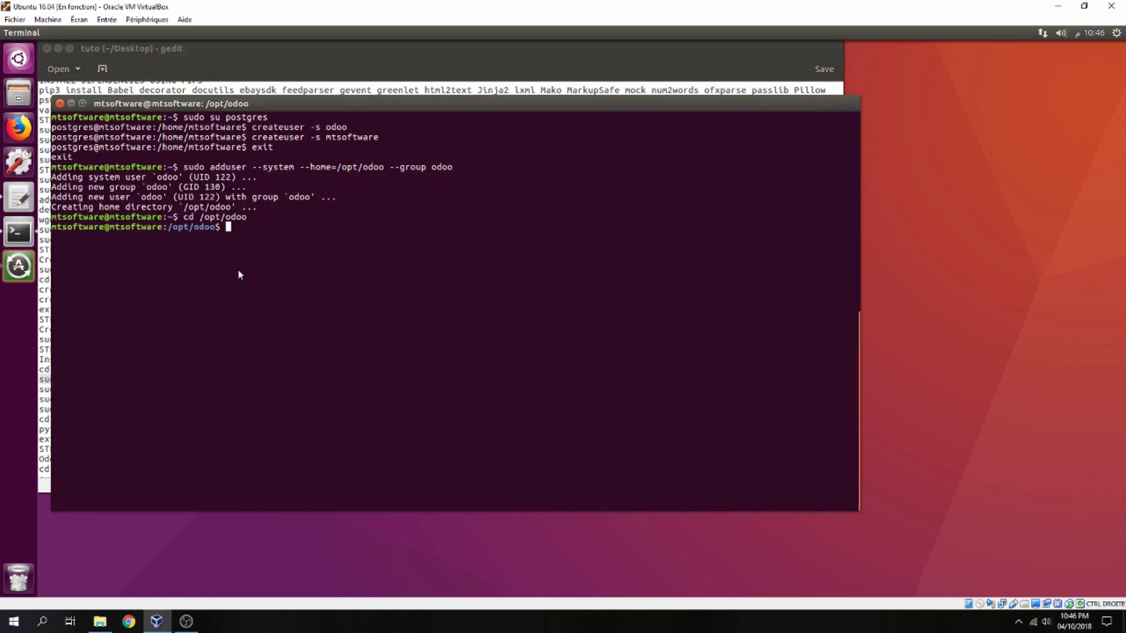
right_click(239, 270)
click(267, 309)
key(Return)
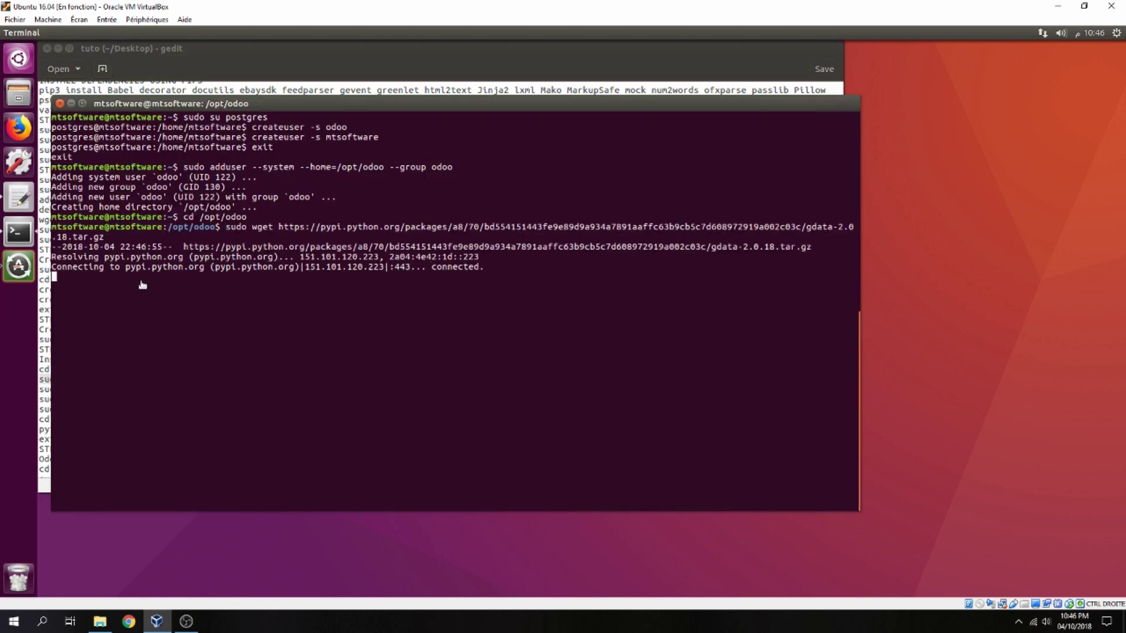
Unpack the gdata-2.0.18 archive with 'sudo tar zxvf'
key(alt+Tab)
key(alt+Tab)
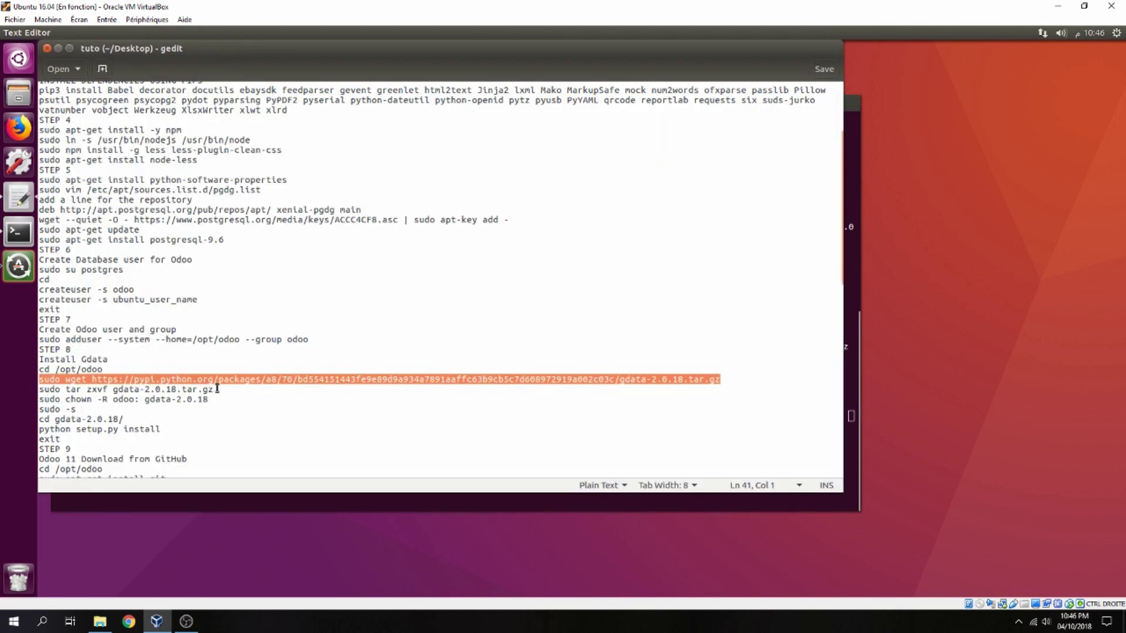
triple_click(182, 390)
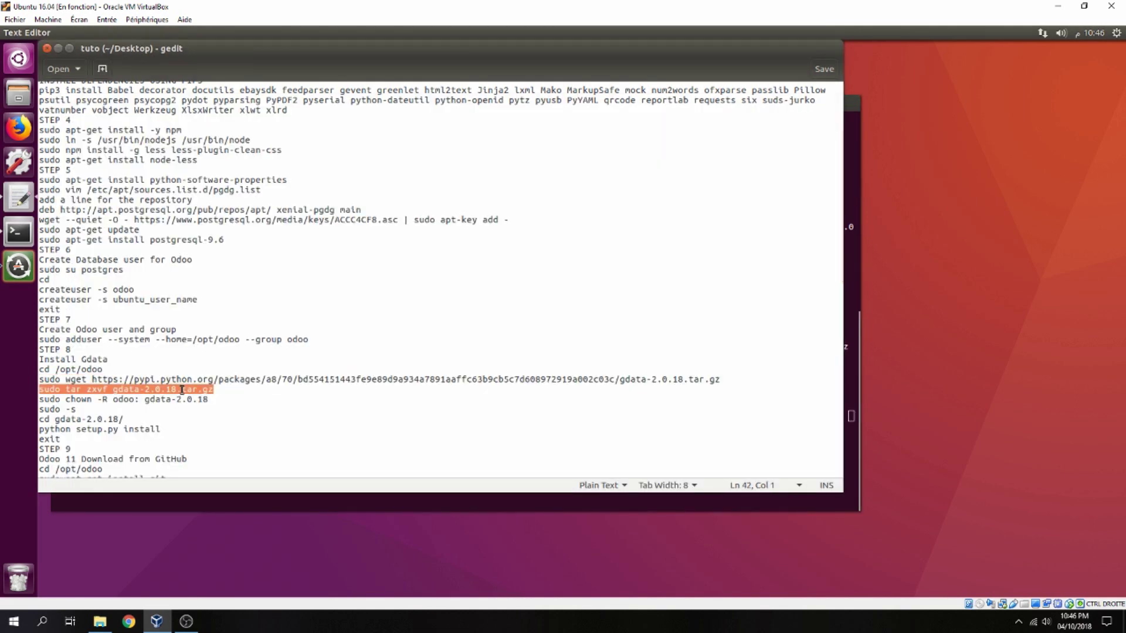
key(alt+Tab)
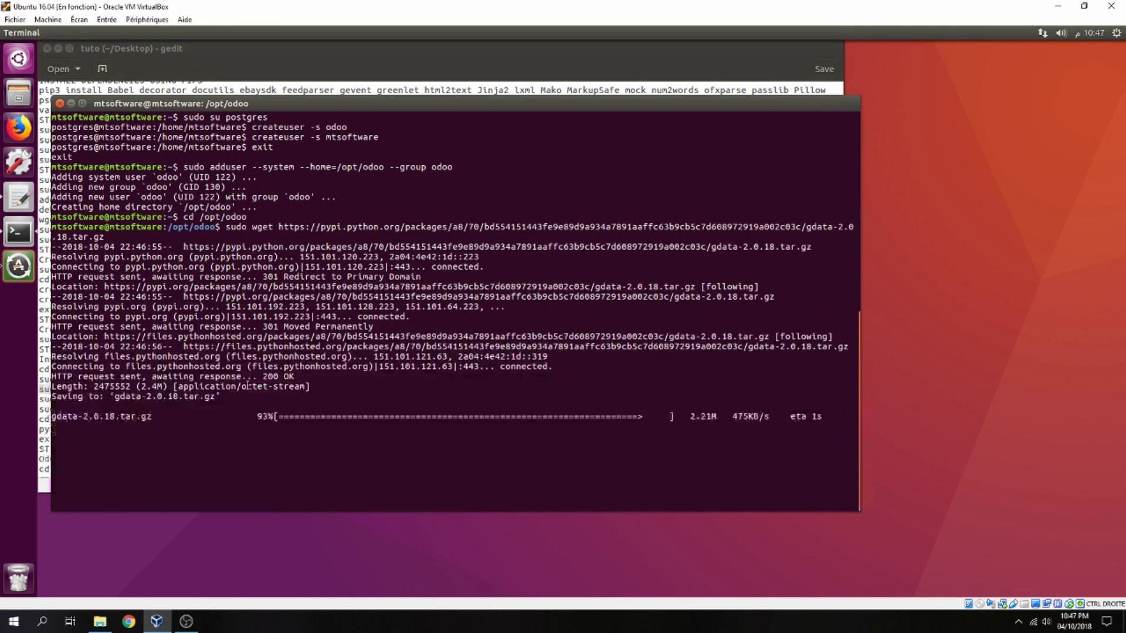
text(clear)
key(Return)
right_click(245, 271)
click(272, 308)
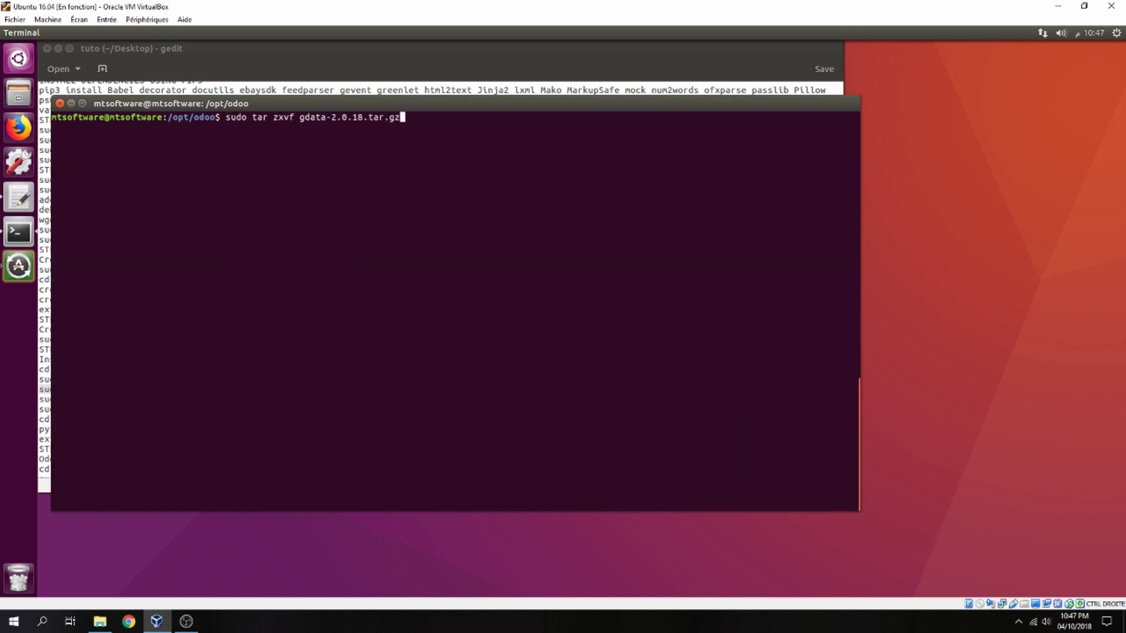
key(Return)
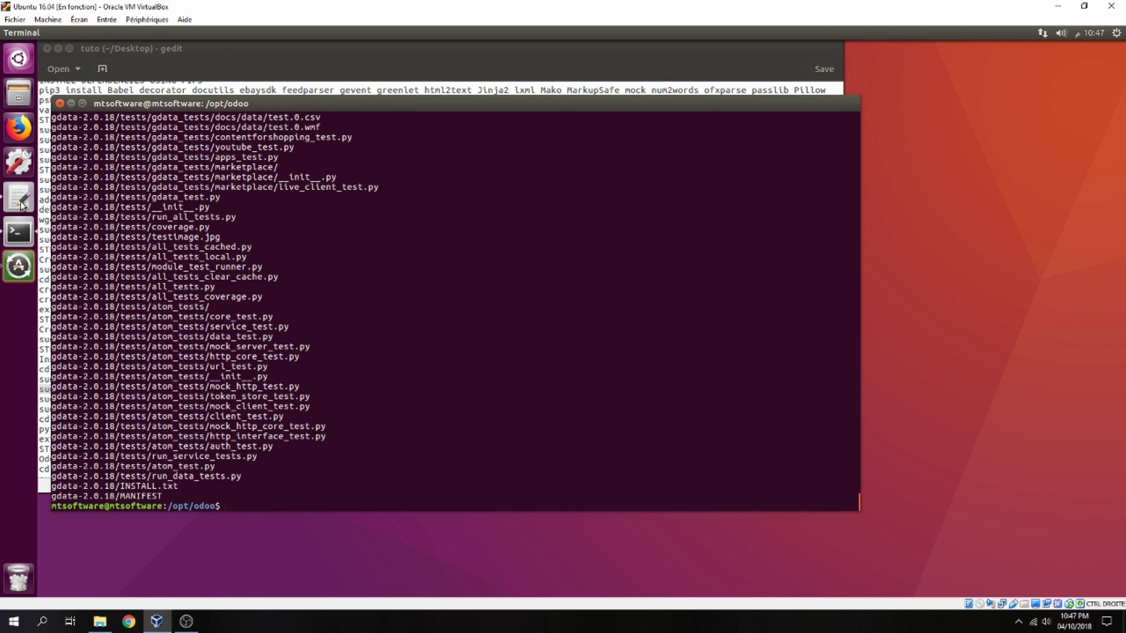
Give the odoo user ownership of the gdata folder with 'sudo chown -R odoo:'
click(20, 201)
triple_click(86, 401)
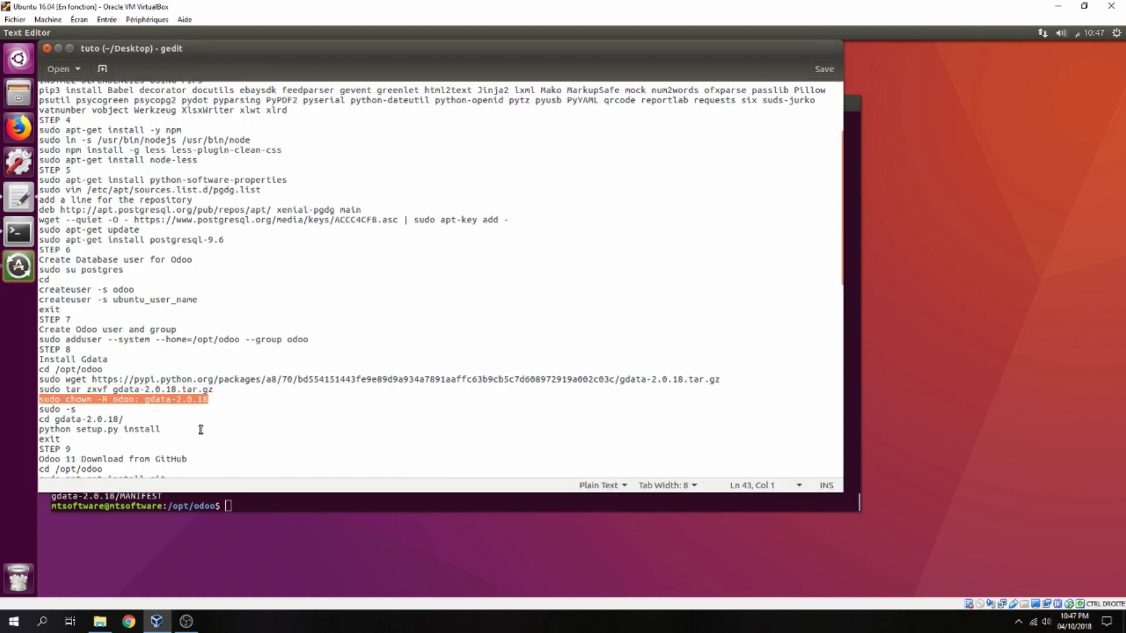
key(ctrl+c)
click(20, 233)
right_click(326, 342)
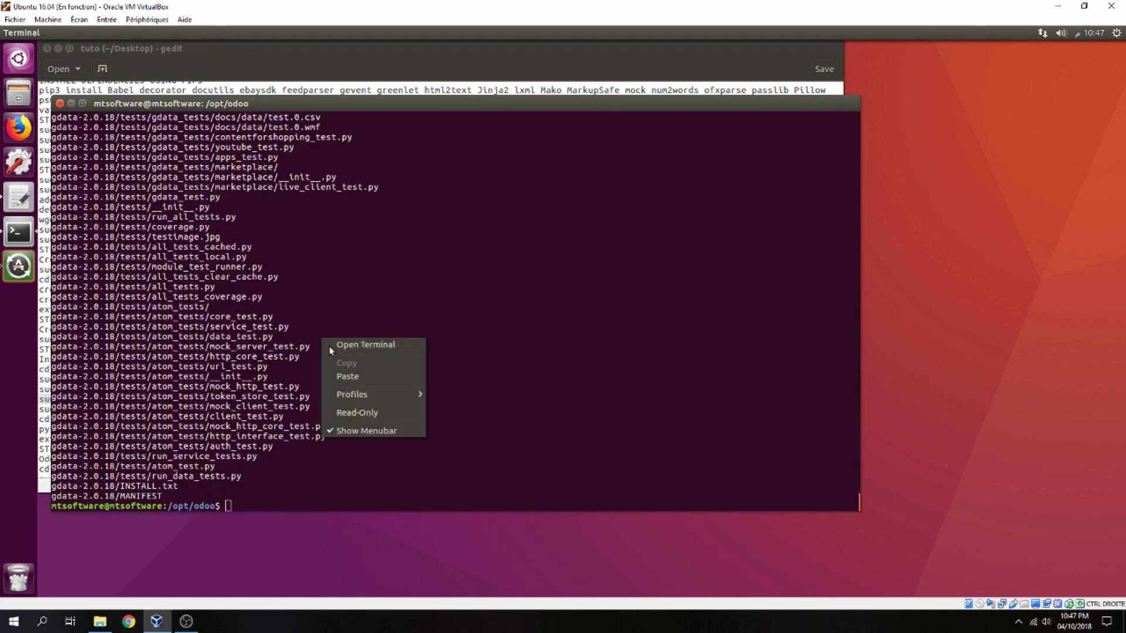
click(359, 380)
key(Return)
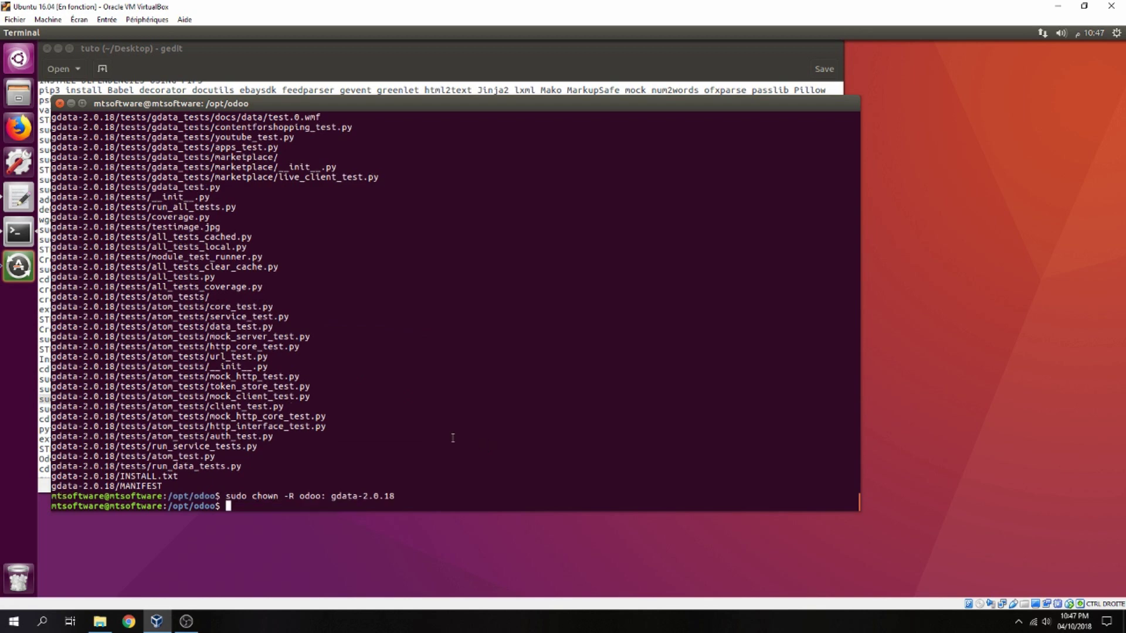
Become root with 'sudo -s'
key(alt+Tab)
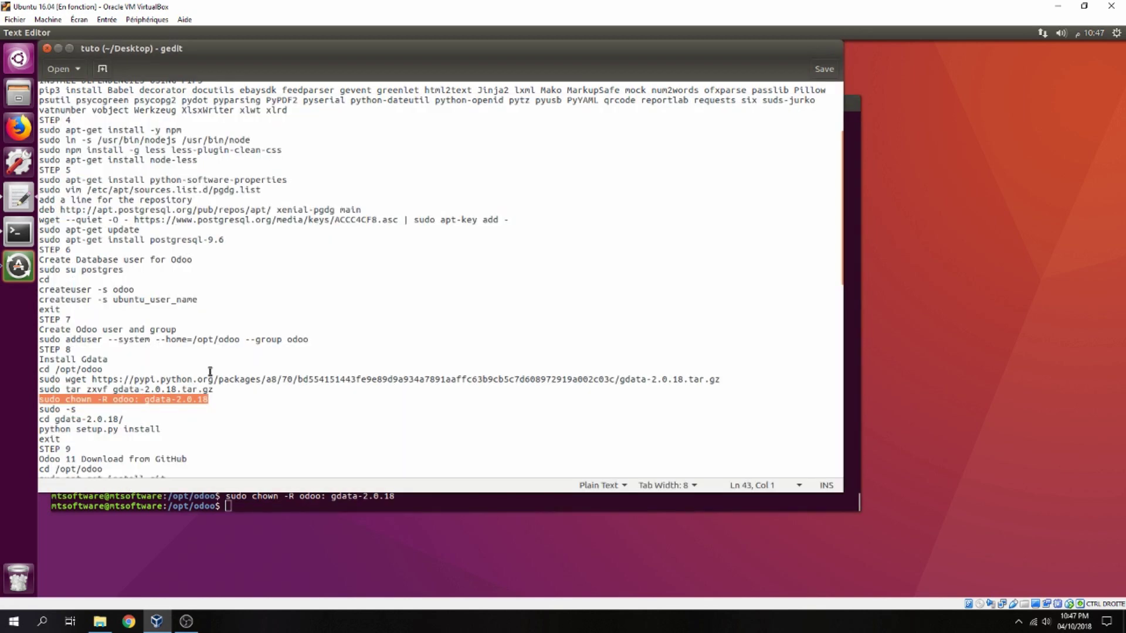
click(58, 410)
drag(77, 409, 40, 410)
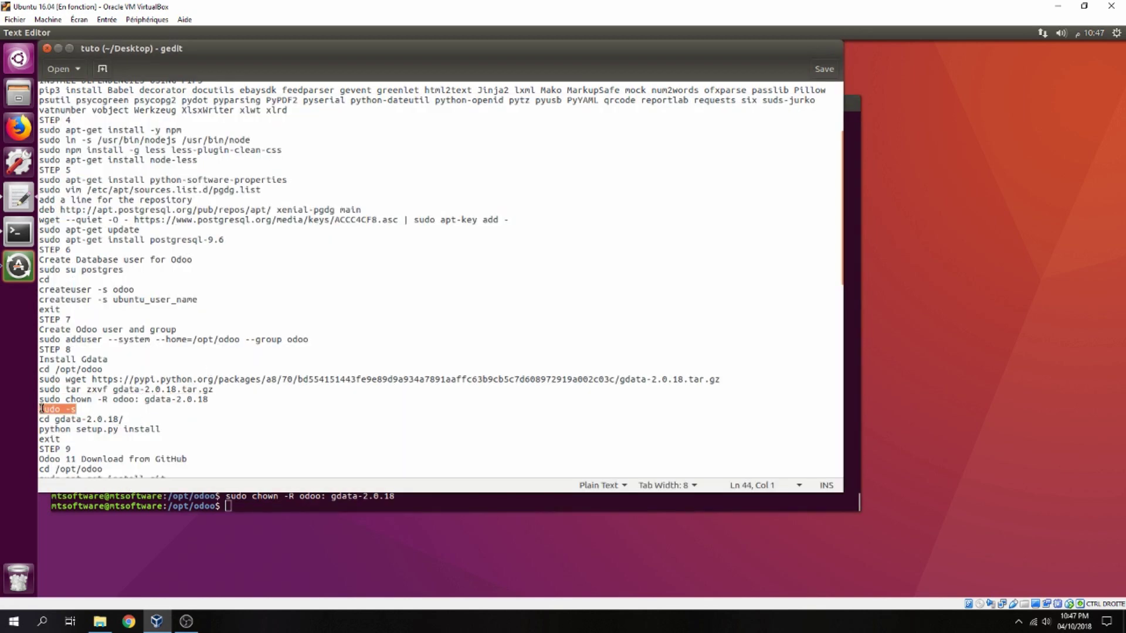
click(445, 505)
right_click(479, 492)
click(514, 523)
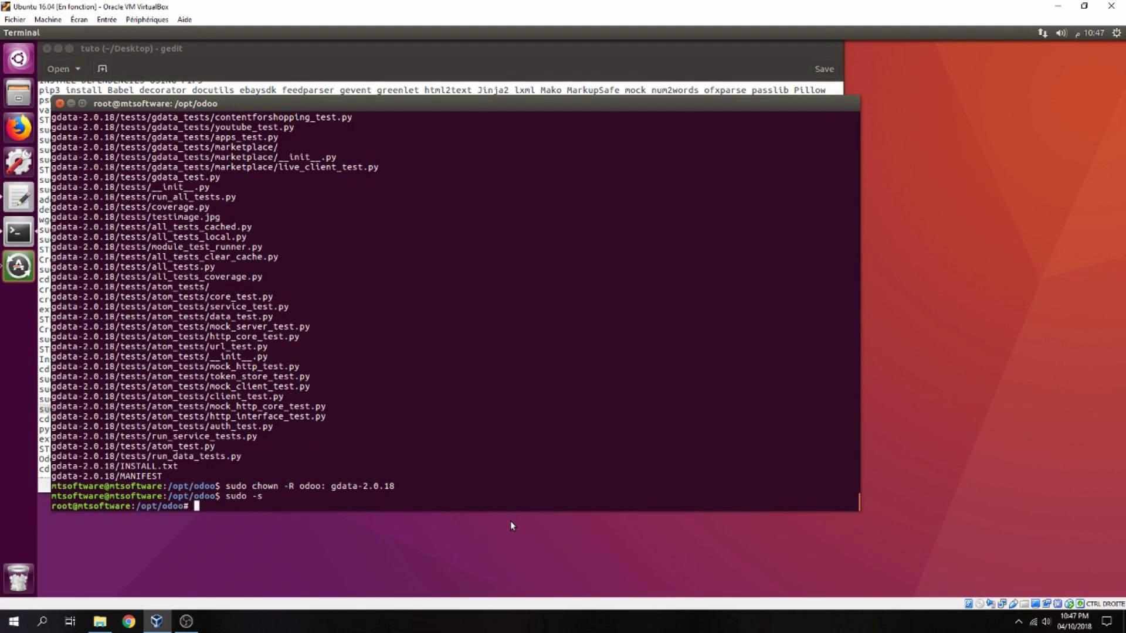
text(lear)
key(Return)
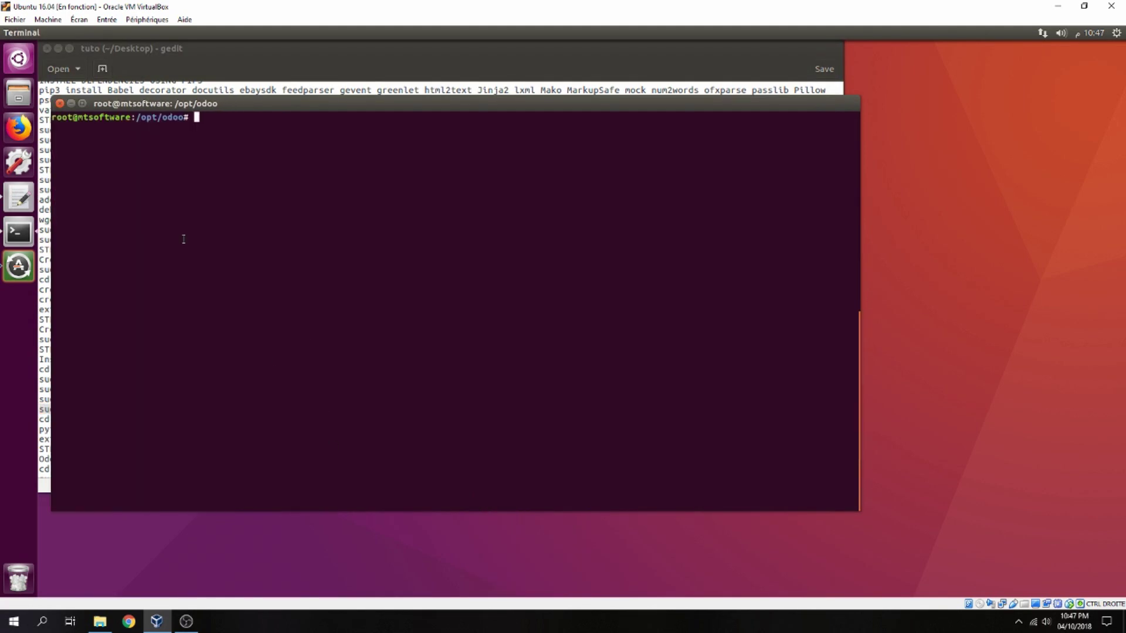
click(19, 198)
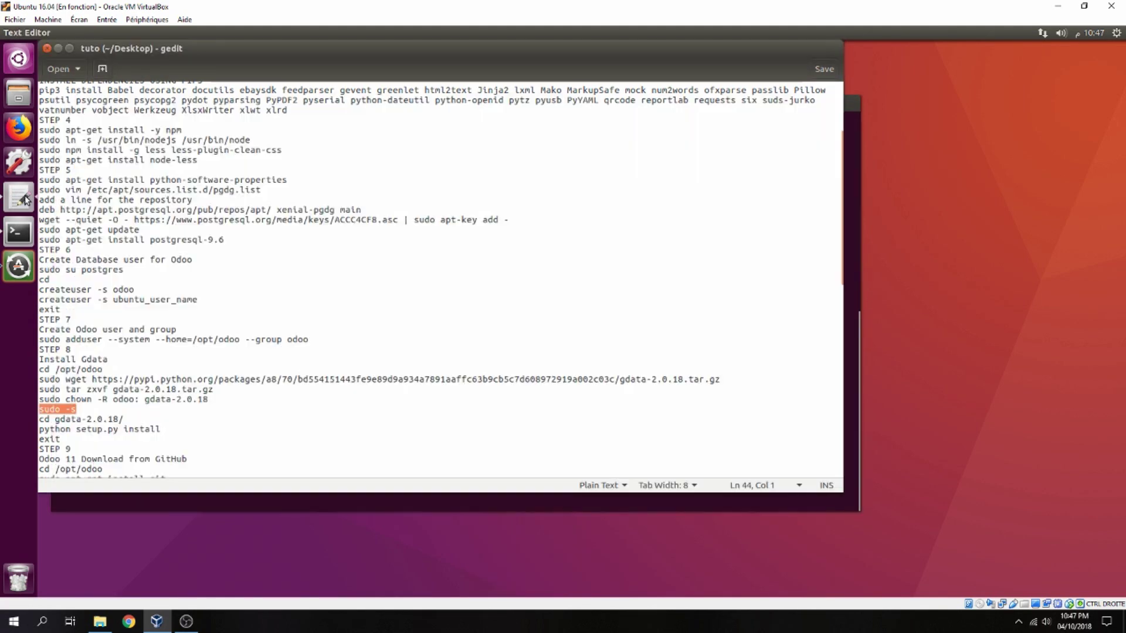
Move into the gdata-2.0.18/ folder
triple_click(108, 420)
click(243, 503)
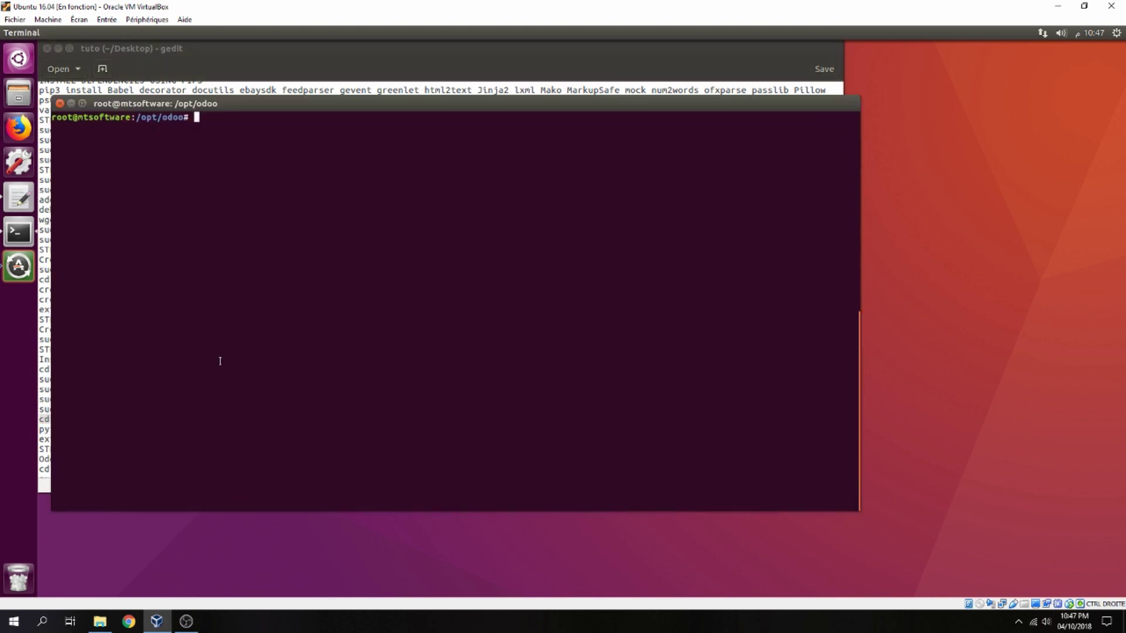
right_click(218, 350)
click(242, 387)
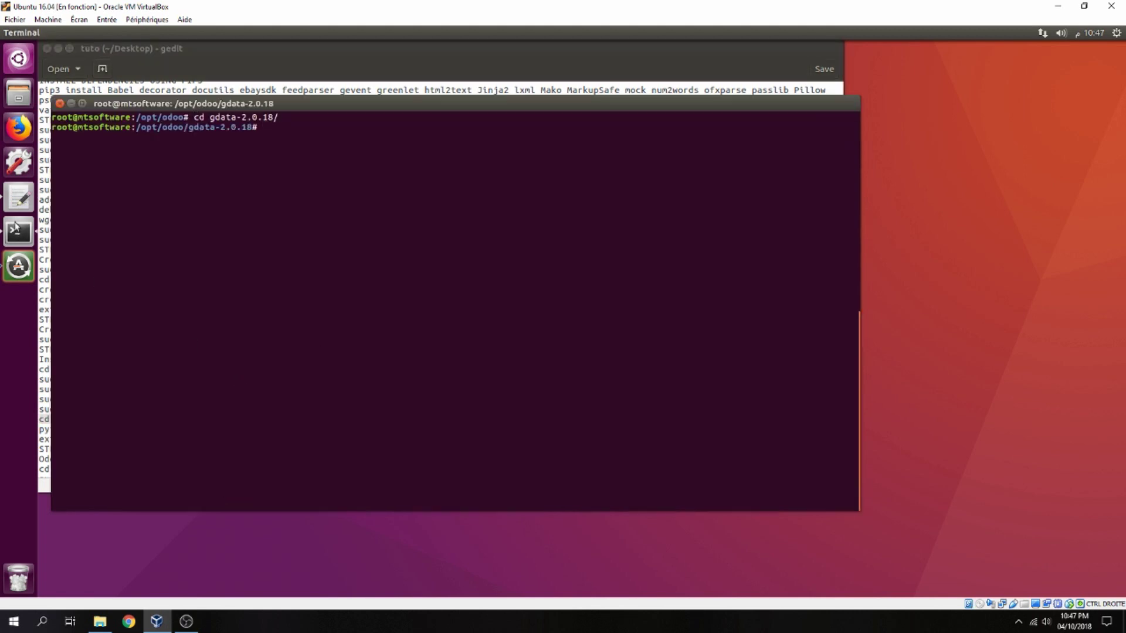
Install gdata by running 'python setup.py install'
click(20, 200)
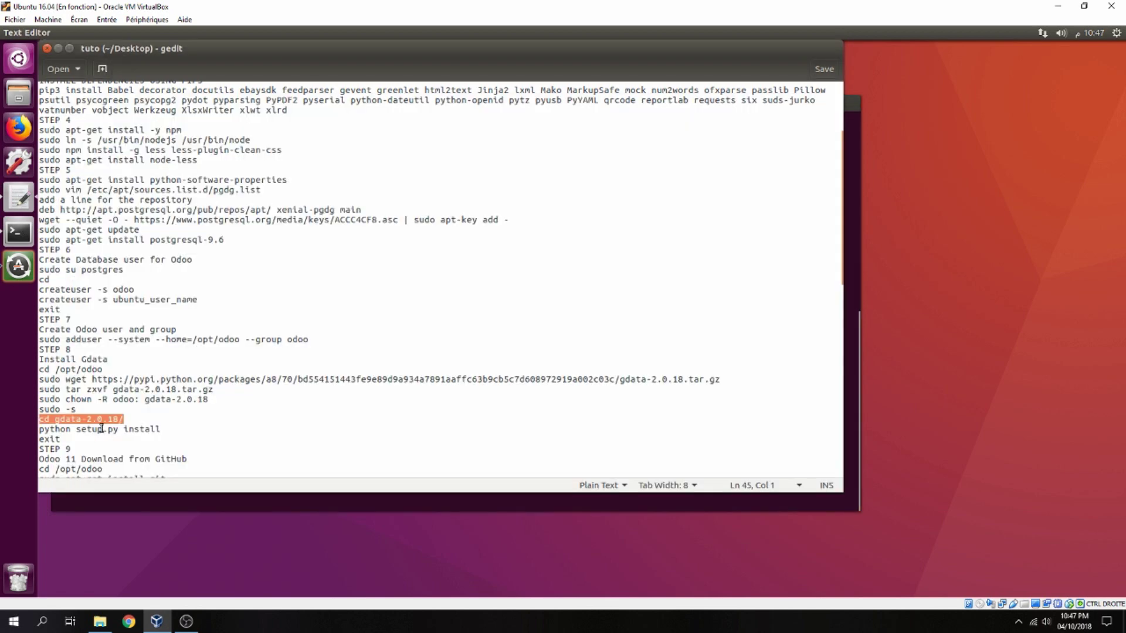
triple_click(103, 428)
key(ctrl+c)
key(alt+Tab)
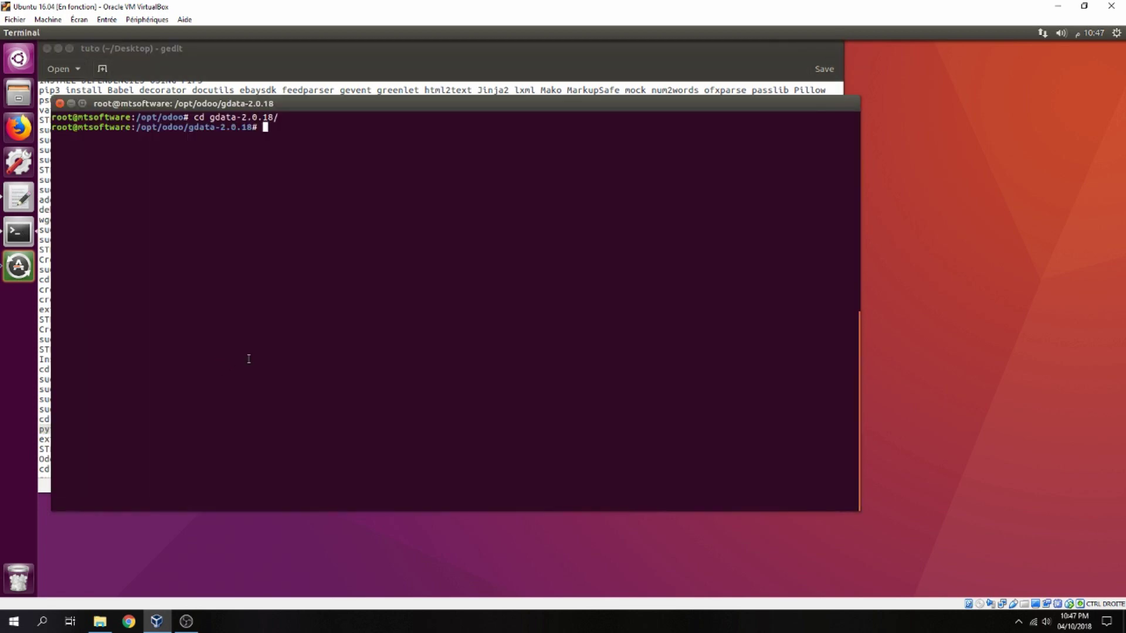
right_click(247, 354)
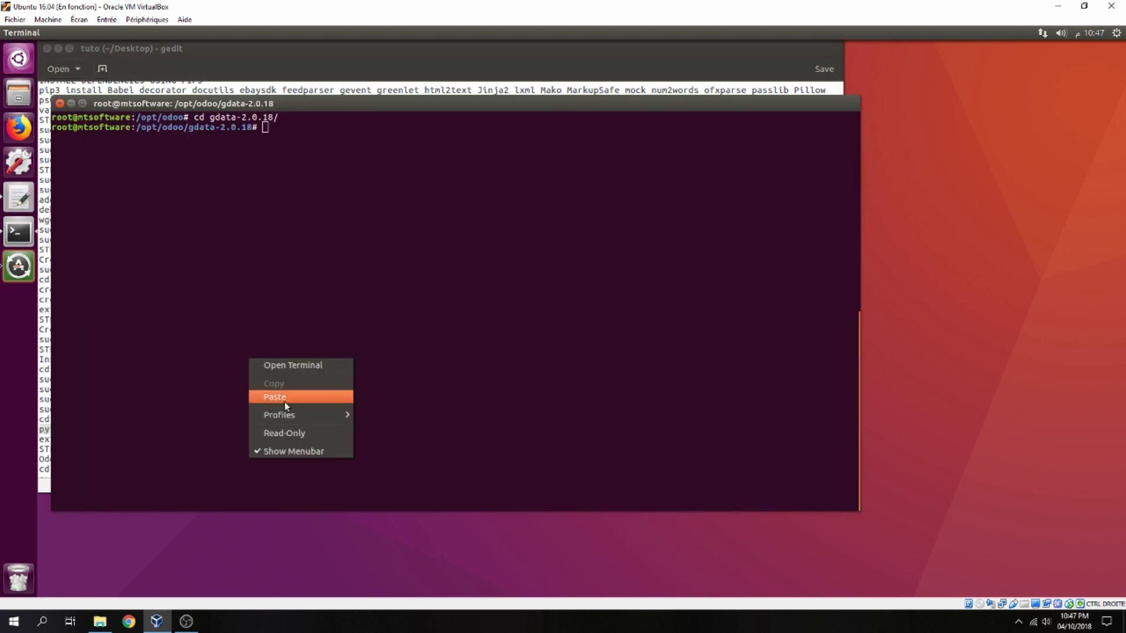
click(284, 396)
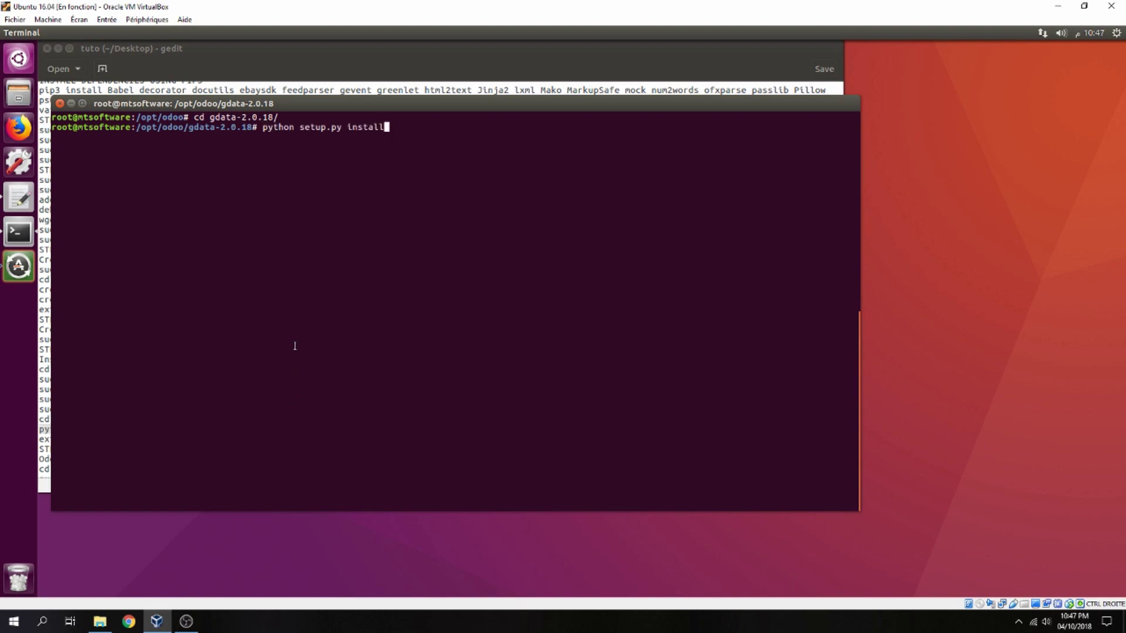
key(Return)
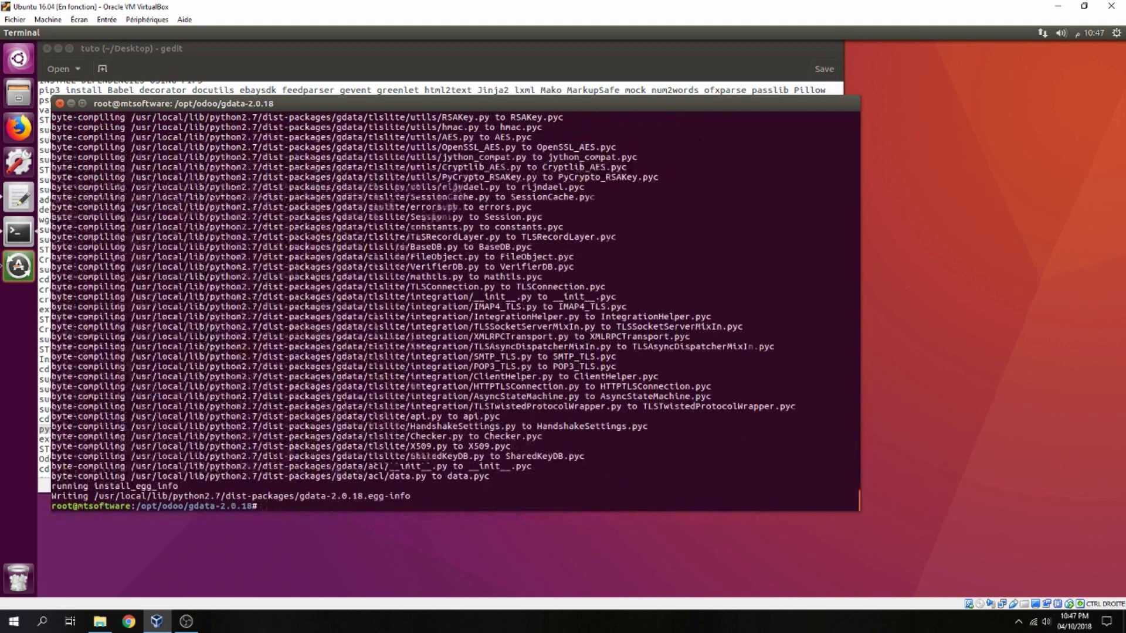
click(18, 200)
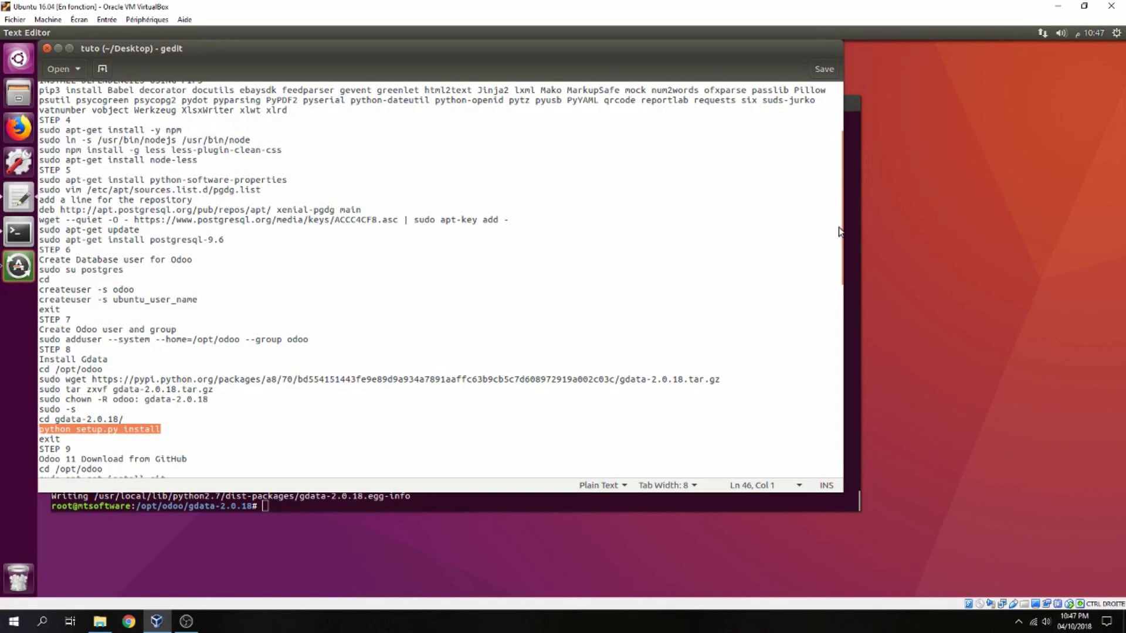
scroll(838, 244, down, 3)
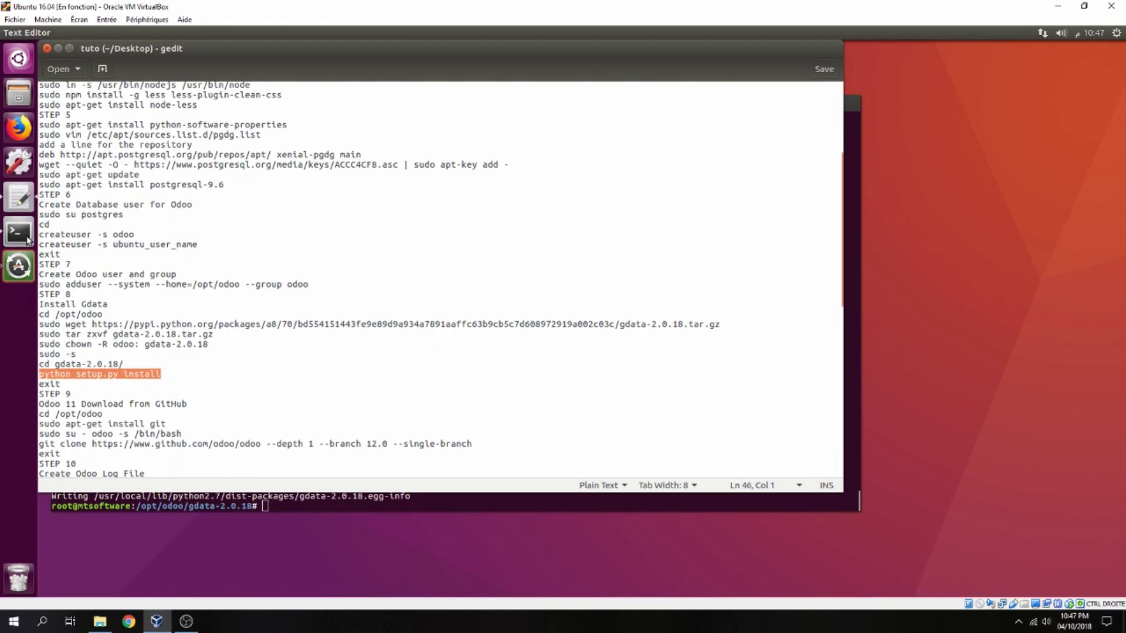
Exit the root shell and clear the terminal
click(19, 234)
text(exit)
key(Return)
text(clear)
key(Return)
Retitle STEP 9 from Odoo 11 to Odoo 12, then select the 'cd /opt/odoo' line
click(19, 200)
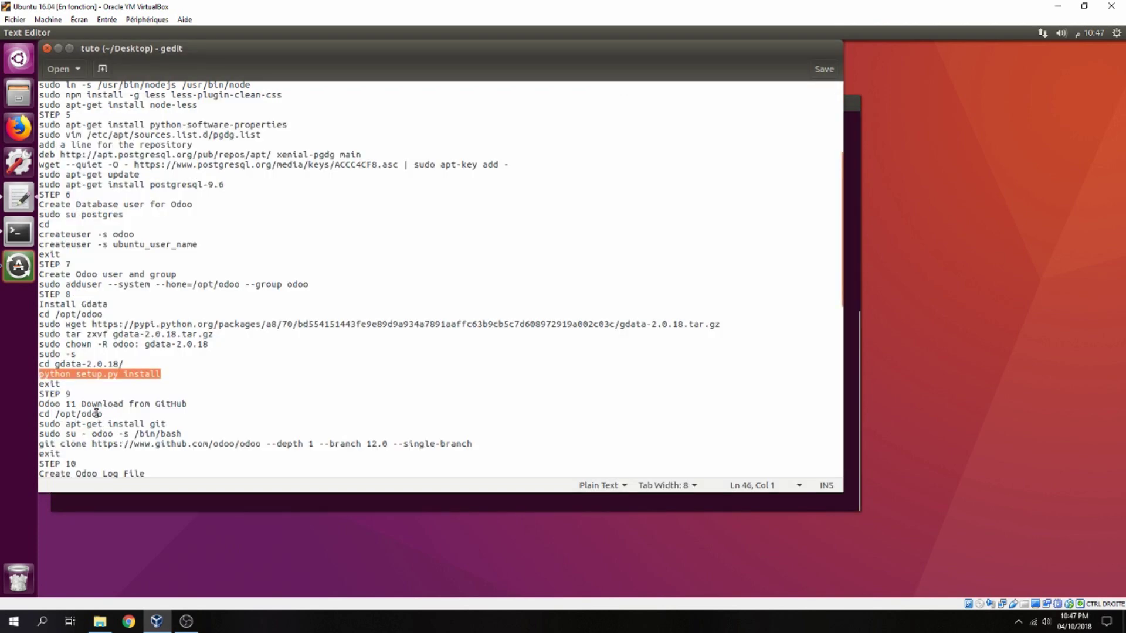
click(78, 403)
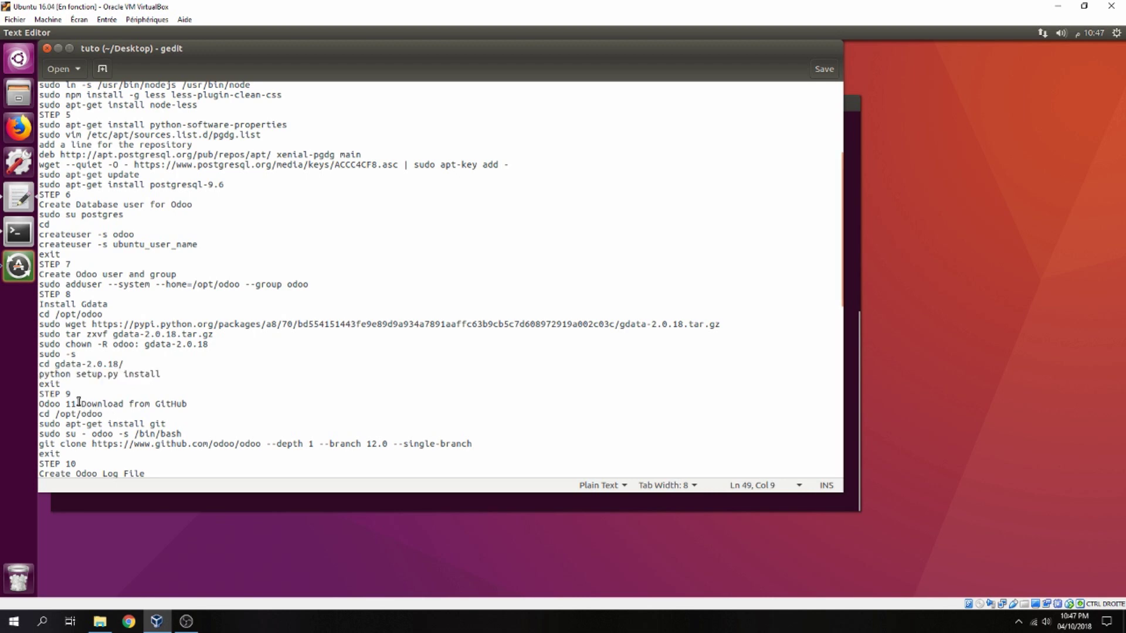
key(BackSpace)
text(2)
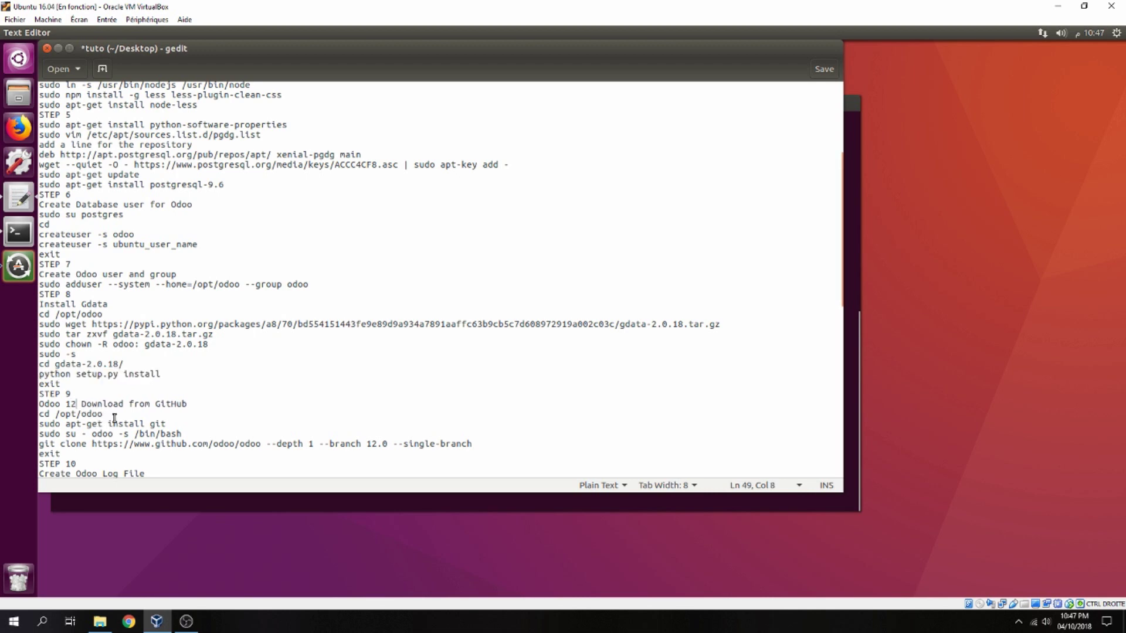
drag(107, 414, 30, 416)
From /opt/odoo, install git with 'sudo apt-get install git', confirming the install
click(18, 233)
right_click(231, 233)
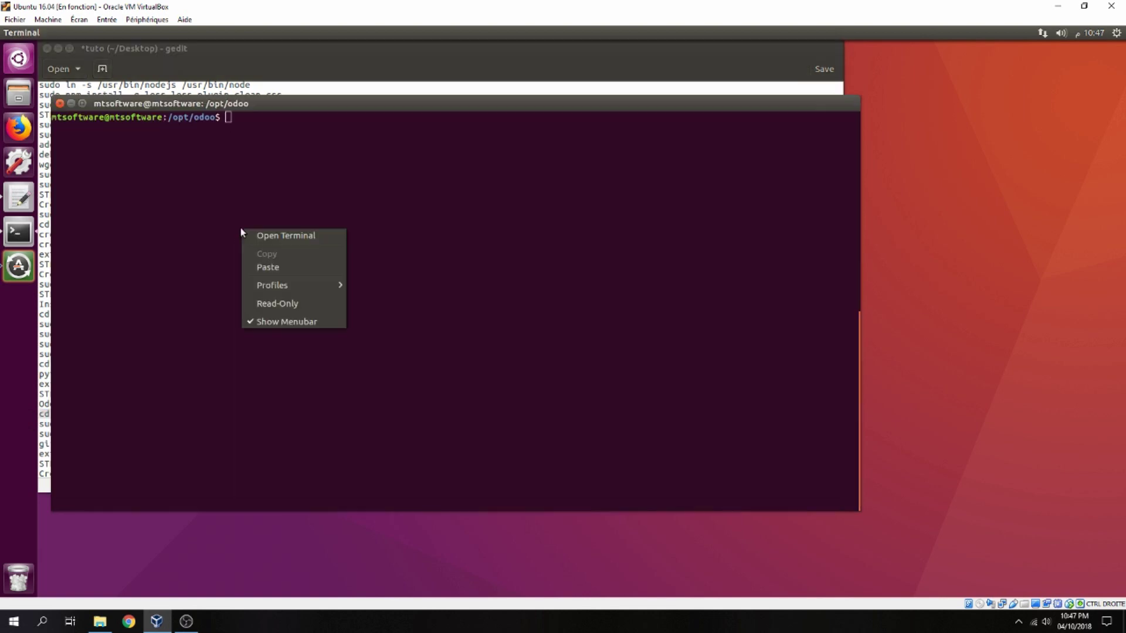
click(274, 270)
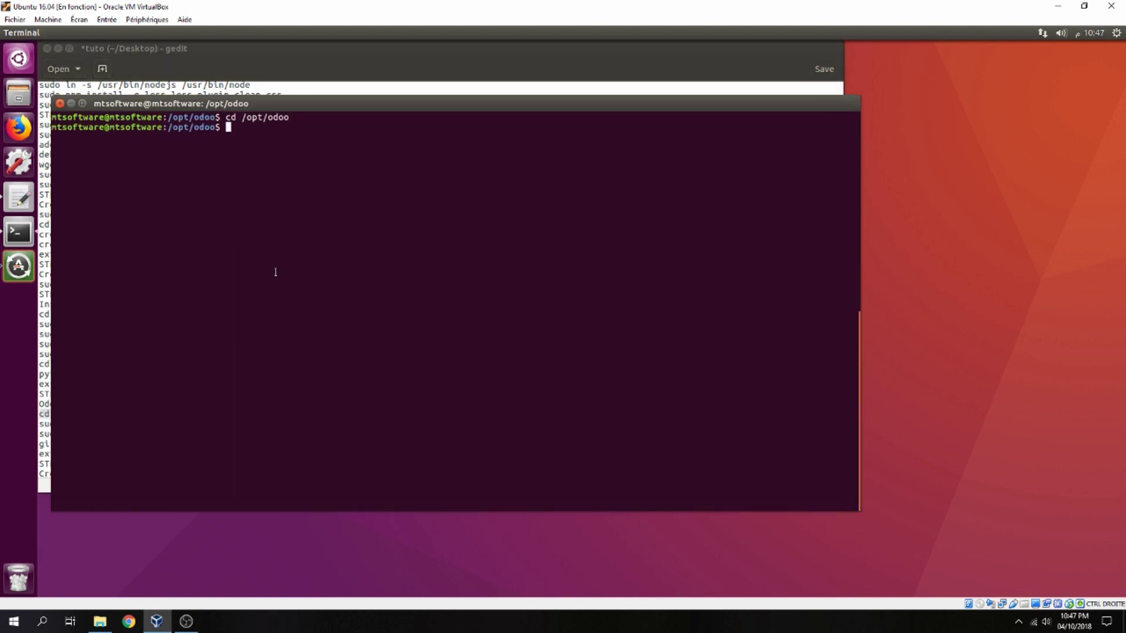
click(19, 200)
drag(166, 423, 33, 425)
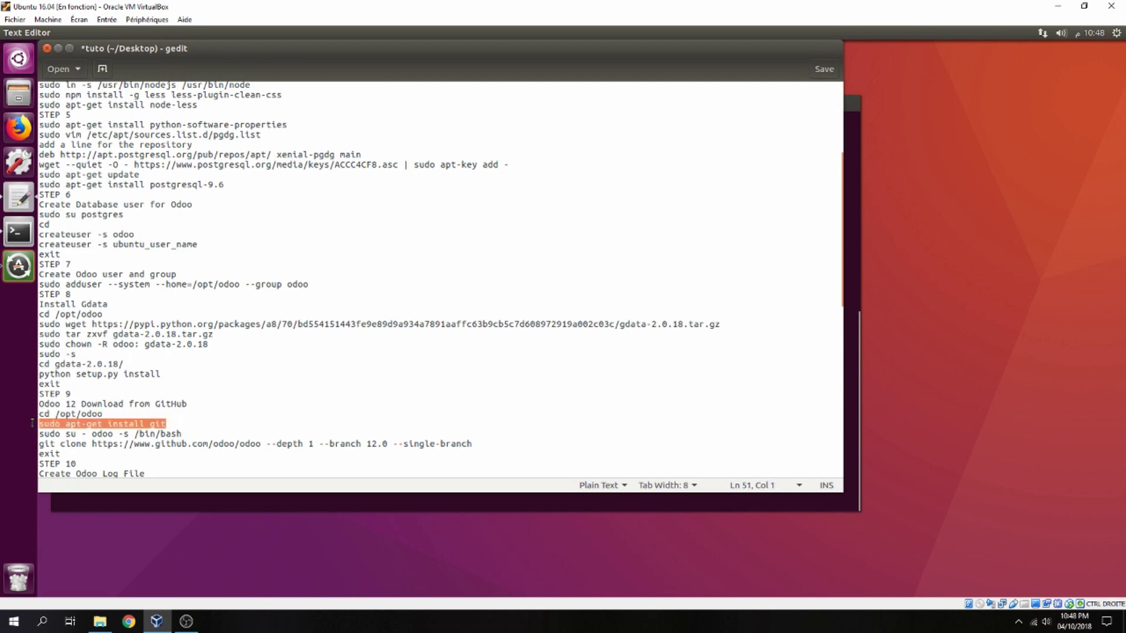
click(19, 232)
right_click(273, 225)
click(296, 262)
key(Return)
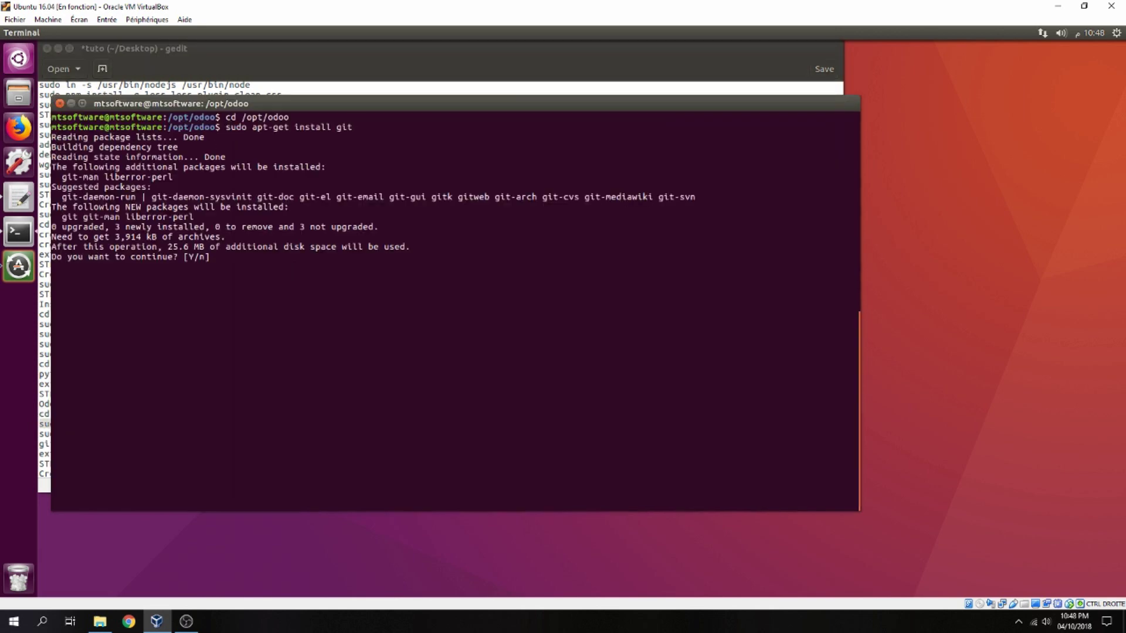
key(Return)
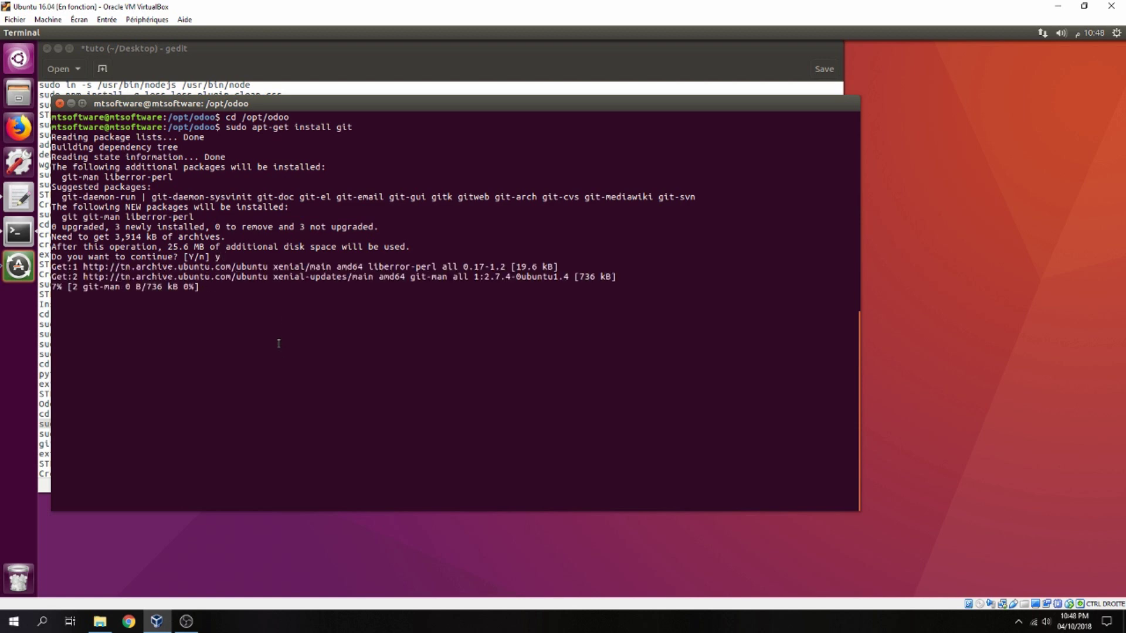
Open a bash shell as the odoo user with 'sudo su - odoo -s /bin/bash'
click(19, 198)
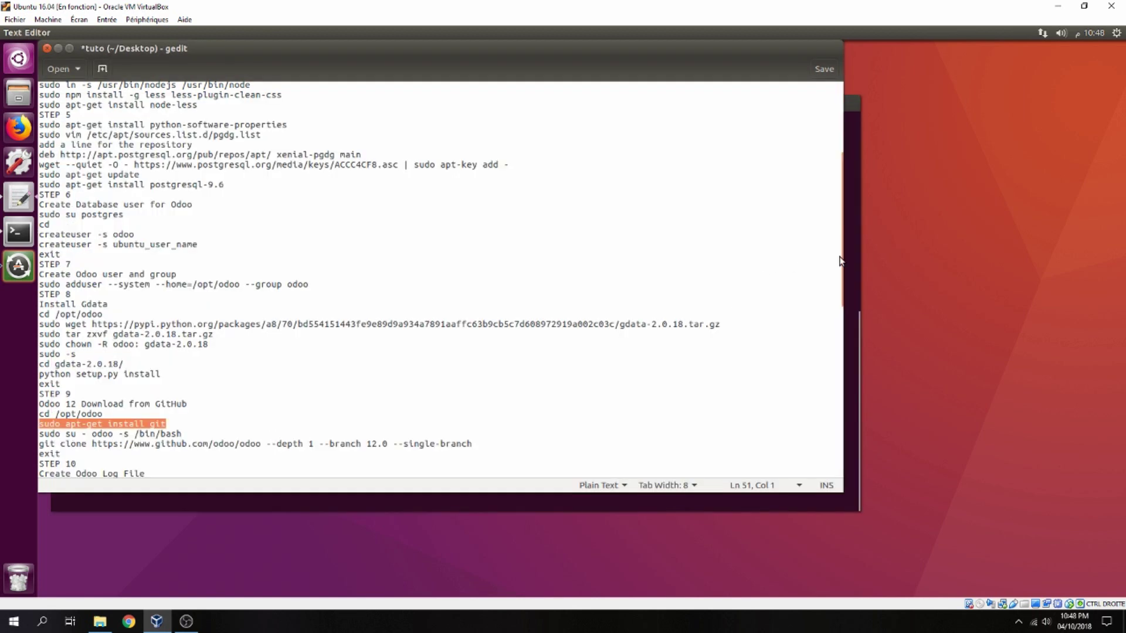
drag(840, 260, 839, 365)
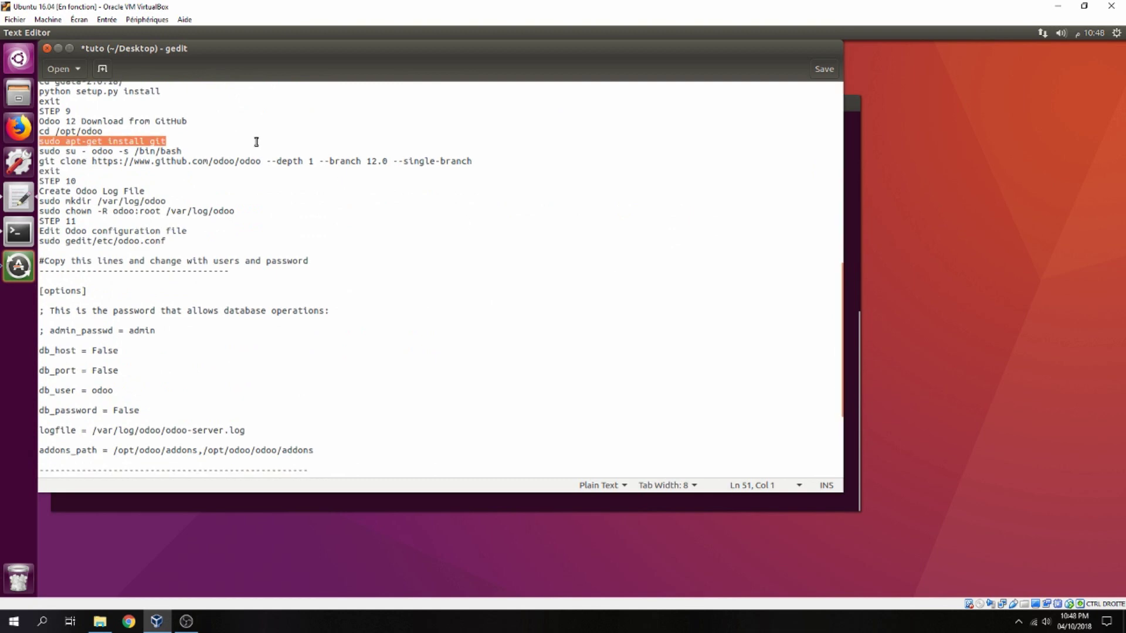
drag(183, 150, 40, 151)
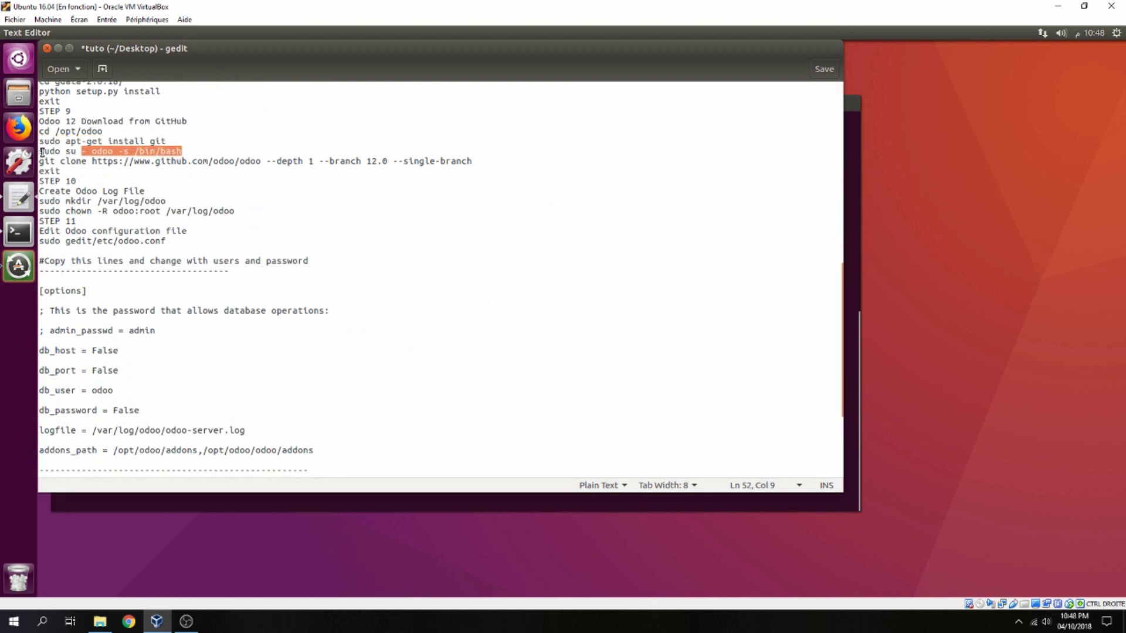
click(19, 232)
right_click(454, 363)
click(529, 405)
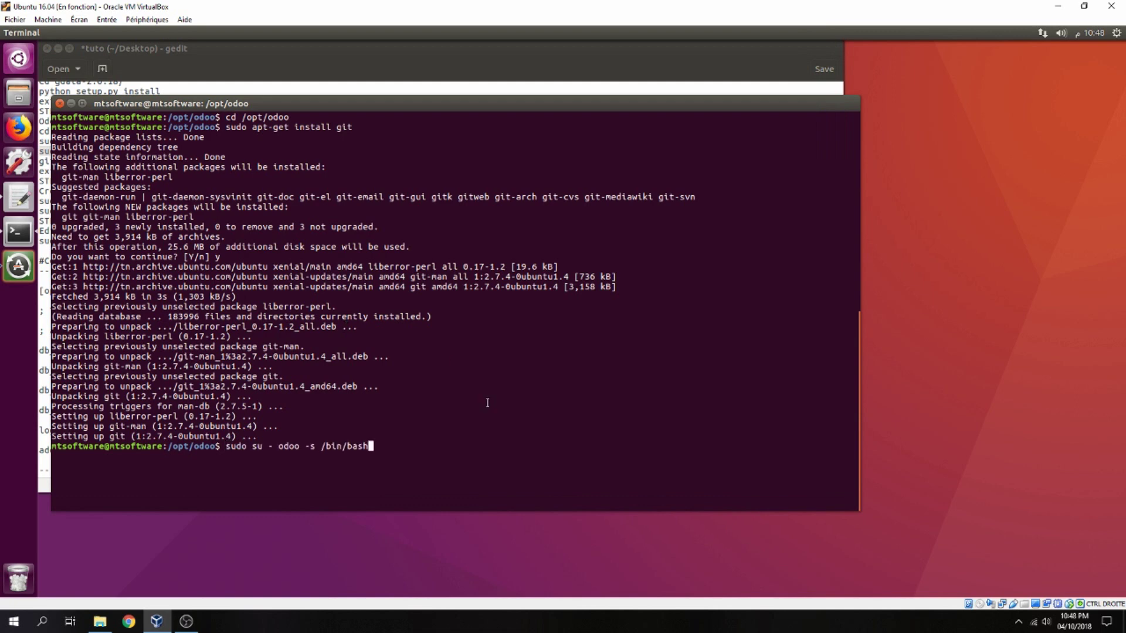
key(Return)
Clone the Odoo 12.0 branch from GitHub and enlarge the terminal to watch it
click(21, 211)
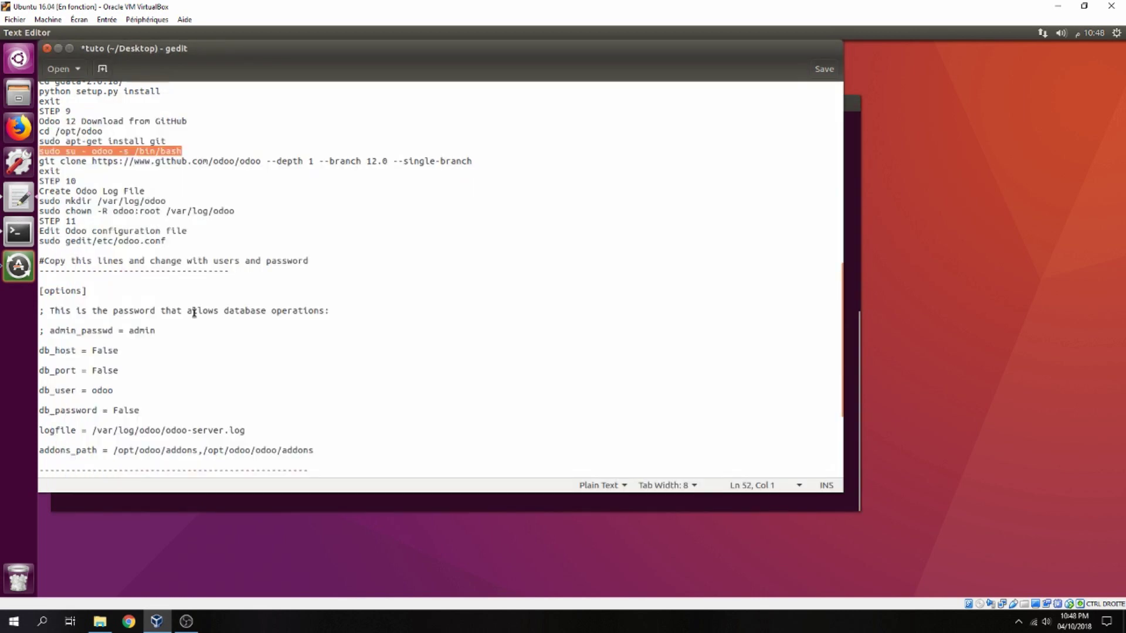
triple_click(116, 162)
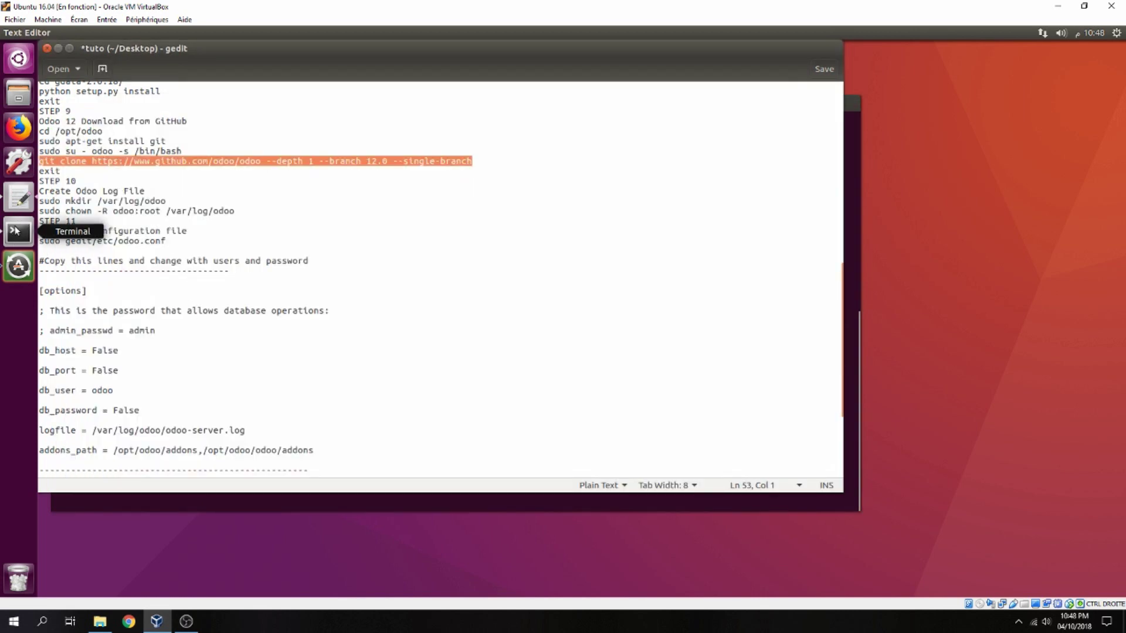
click(19, 232)
right_click(312, 344)
click(325, 346)
key(Return)
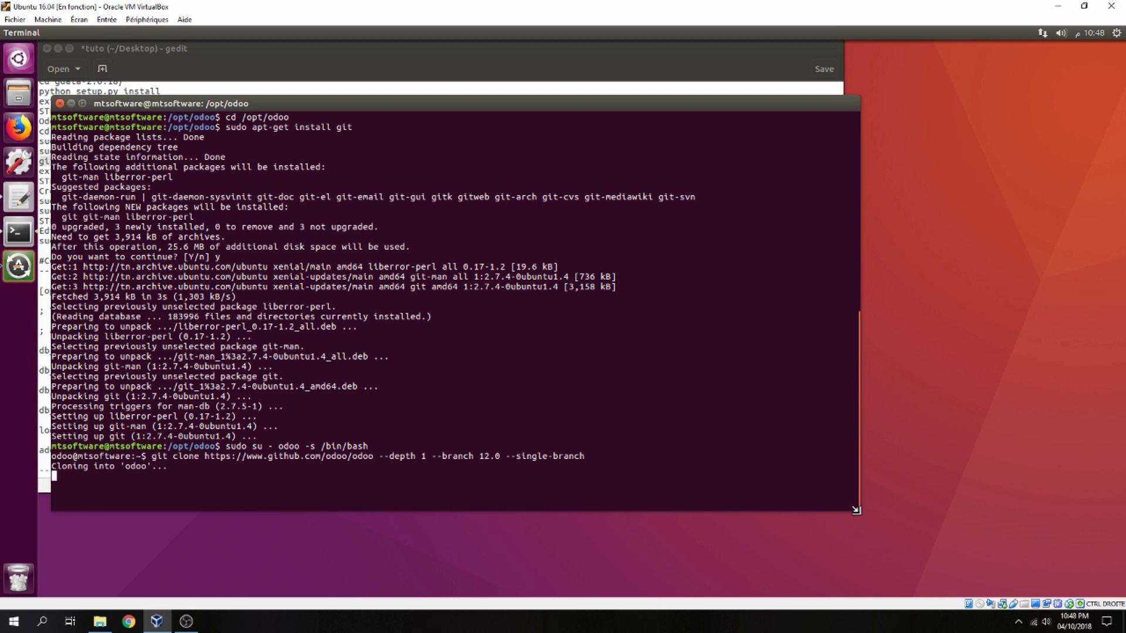
drag(857, 509, 965, 542)
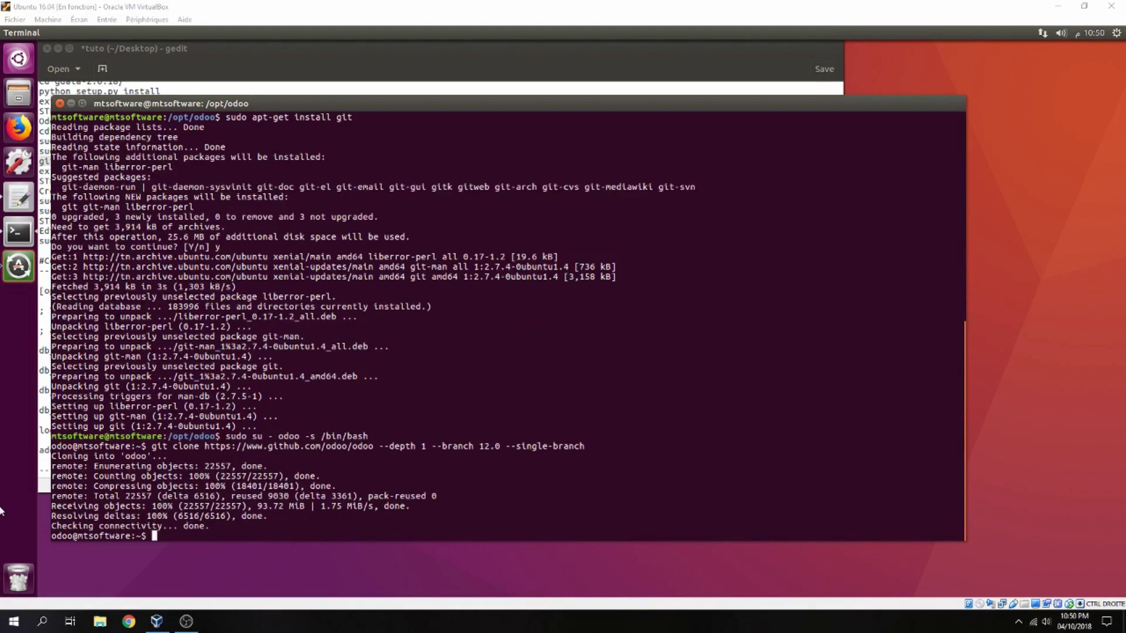
Run 'exit' to leave the odoo user's shell and clear the terminal
click(41, 192)
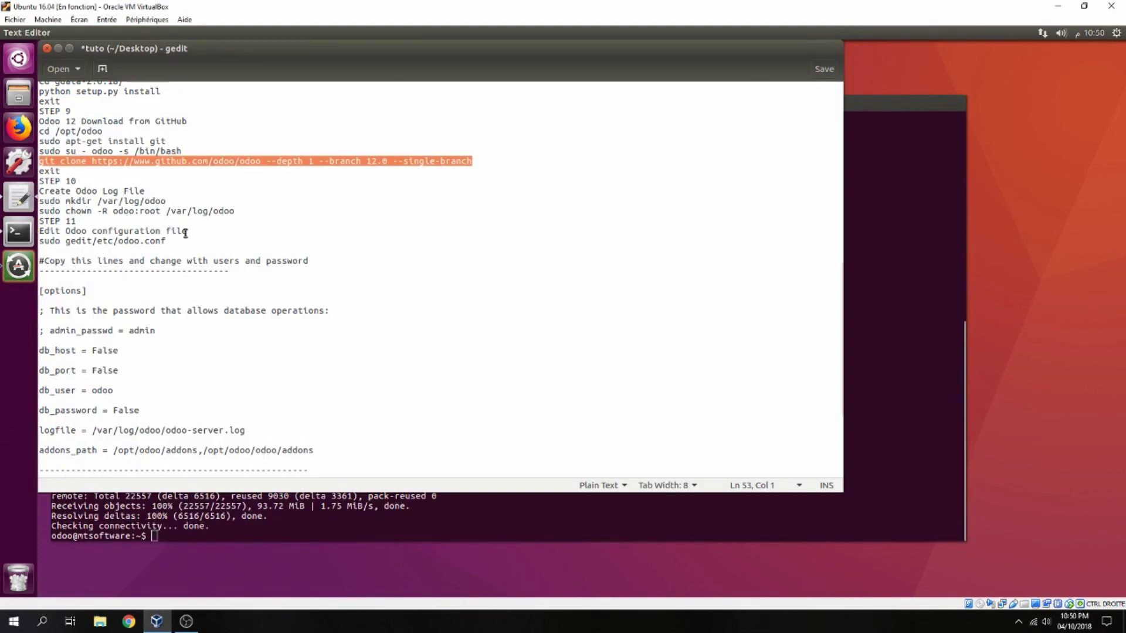
click(95, 173)
drag(61, 172, 39, 171)
key(ctrl+c)
click(19, 232)
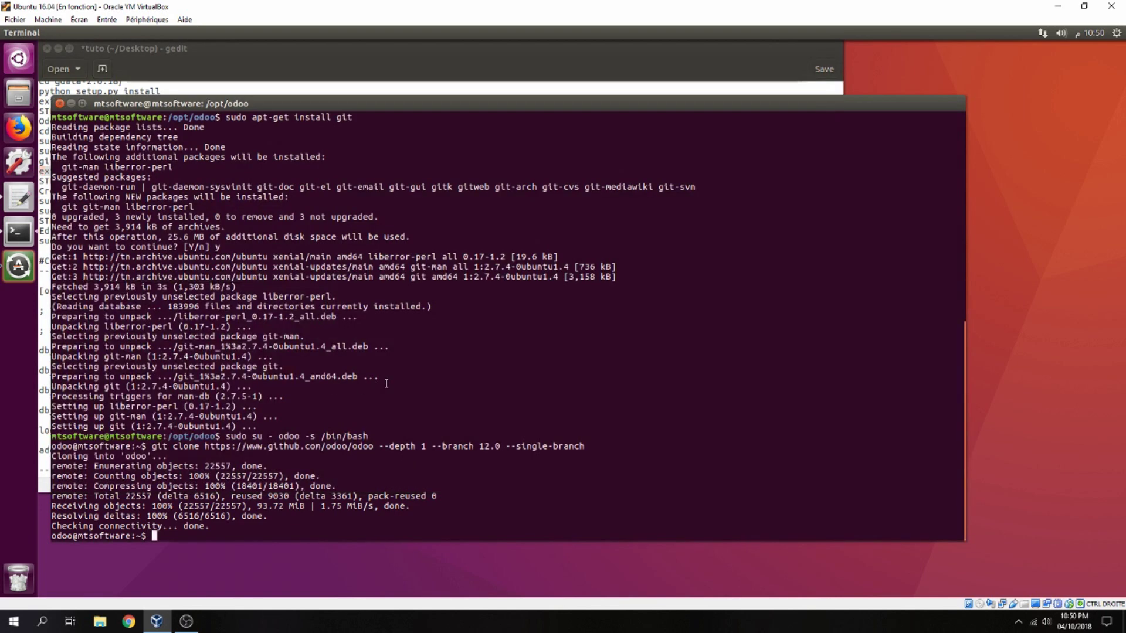
right_click(388, 380)
click(411, 424)
key(Return)
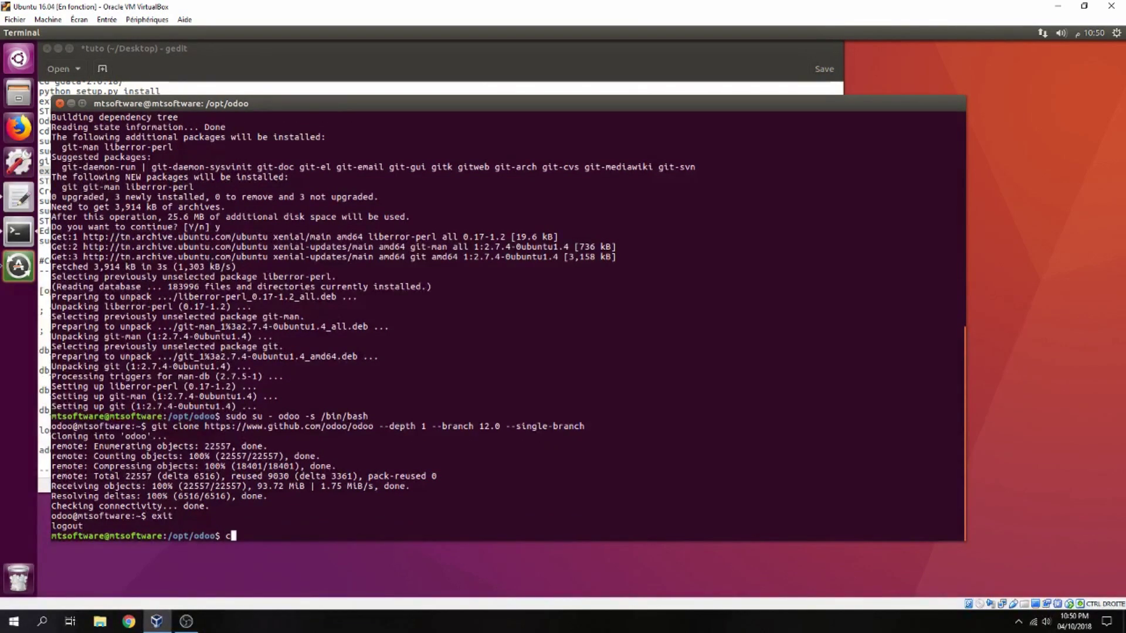
key(ctrl+l)
key(alt+Tab)
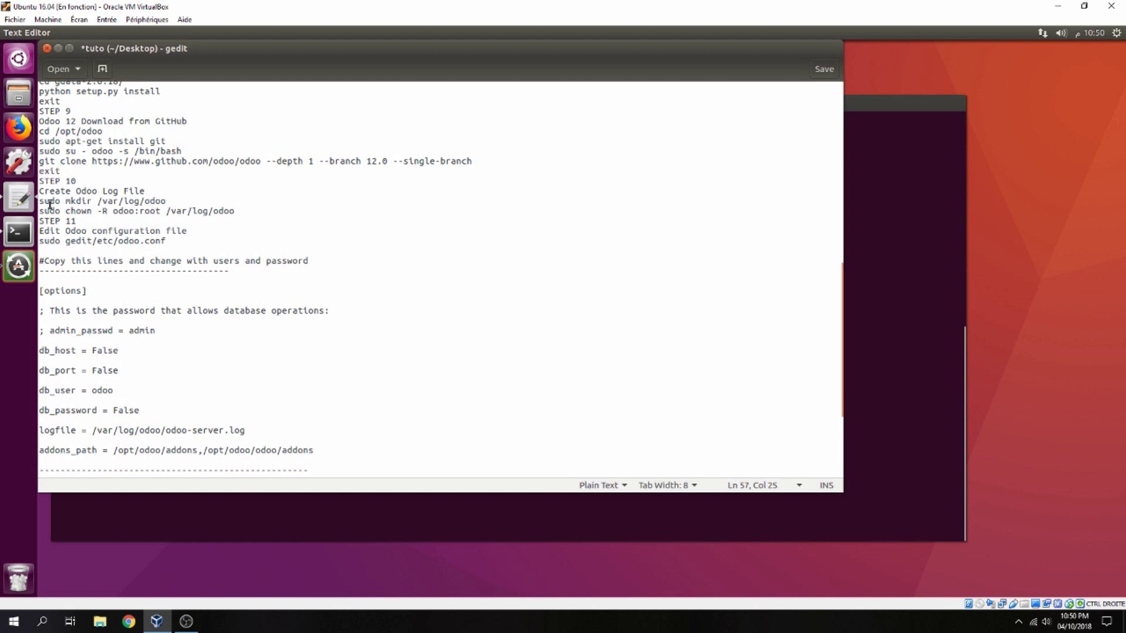
Create the log folder with 'sudo mkdir /var/log/odoo'
drag(175, 203, 40, 204)
key(alt+Tab)
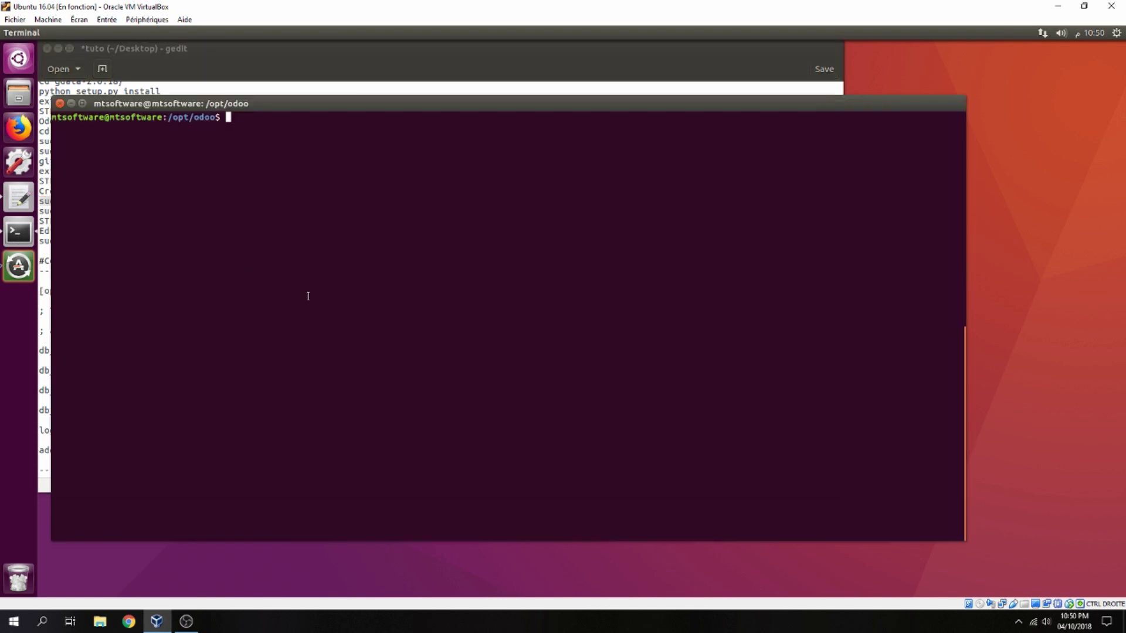
right_click(324, 291)
click(350, 329)
key(Return)
Give odoo ownership of /var/log/odoo with 'sudo chown -R odoo:root'
key(alt+Tab)
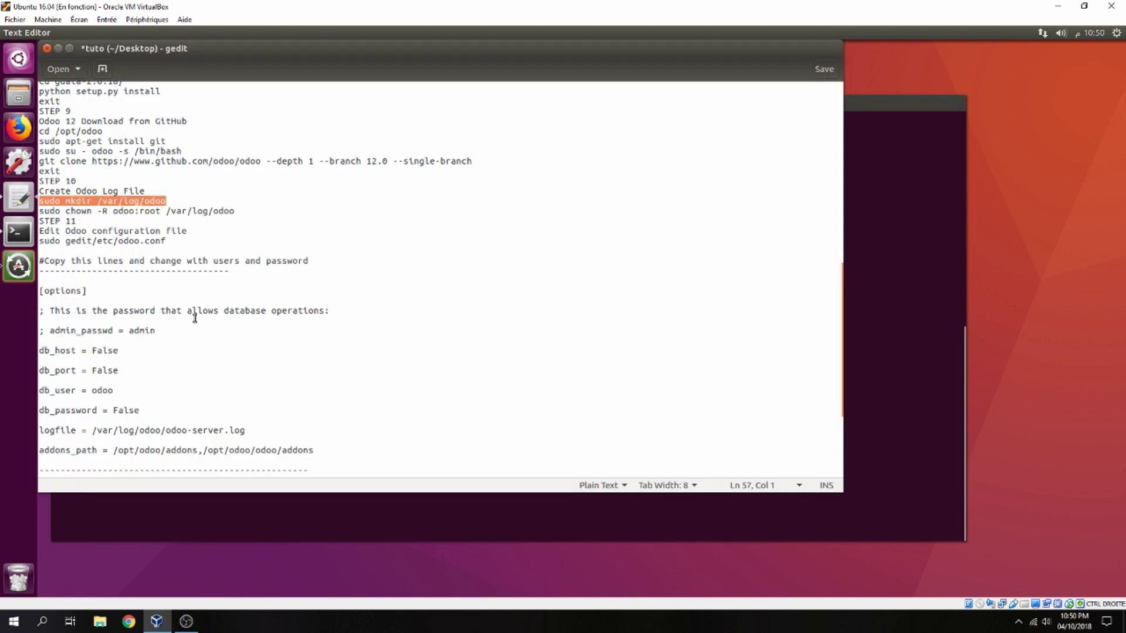
drag(238, 210, 38, 212)
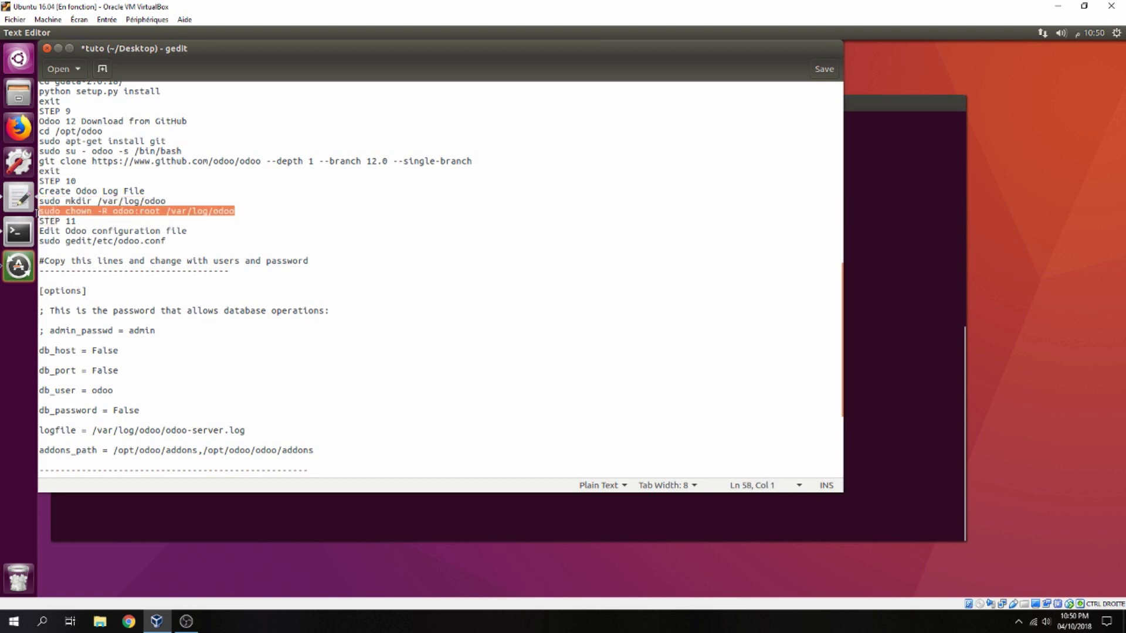
key(ctrl+c)
key(alt+Tab)
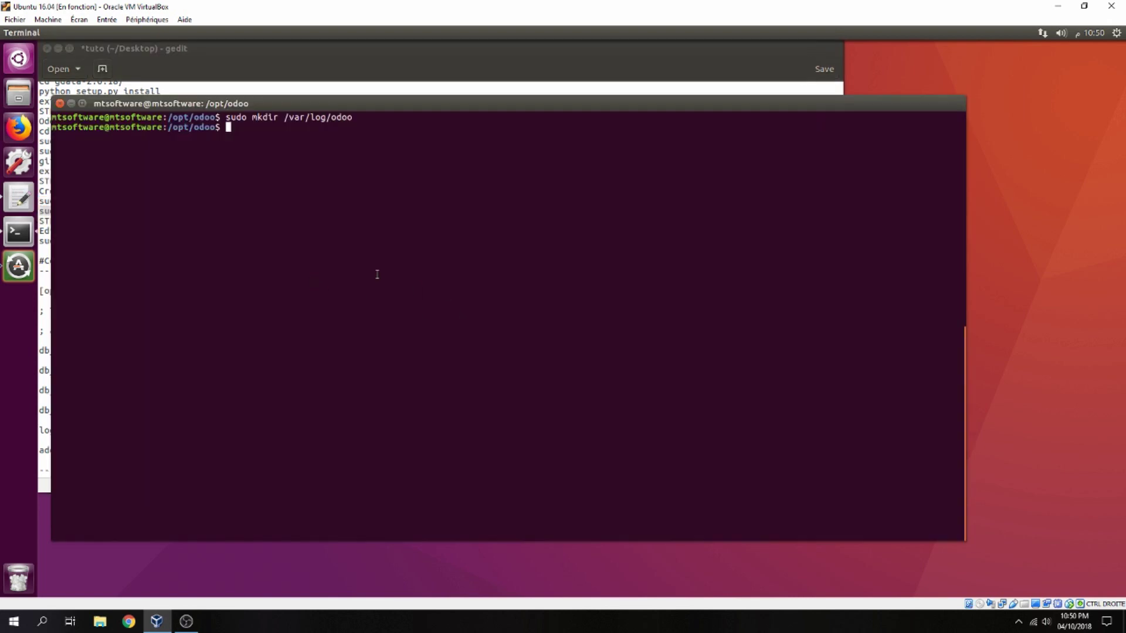
right_click(352, 265)
click(395, 299)
key(Return)
Run 'sudo gedit/etc/odoo.conf', then recall the failed command to correct it
key(alt+Tab)
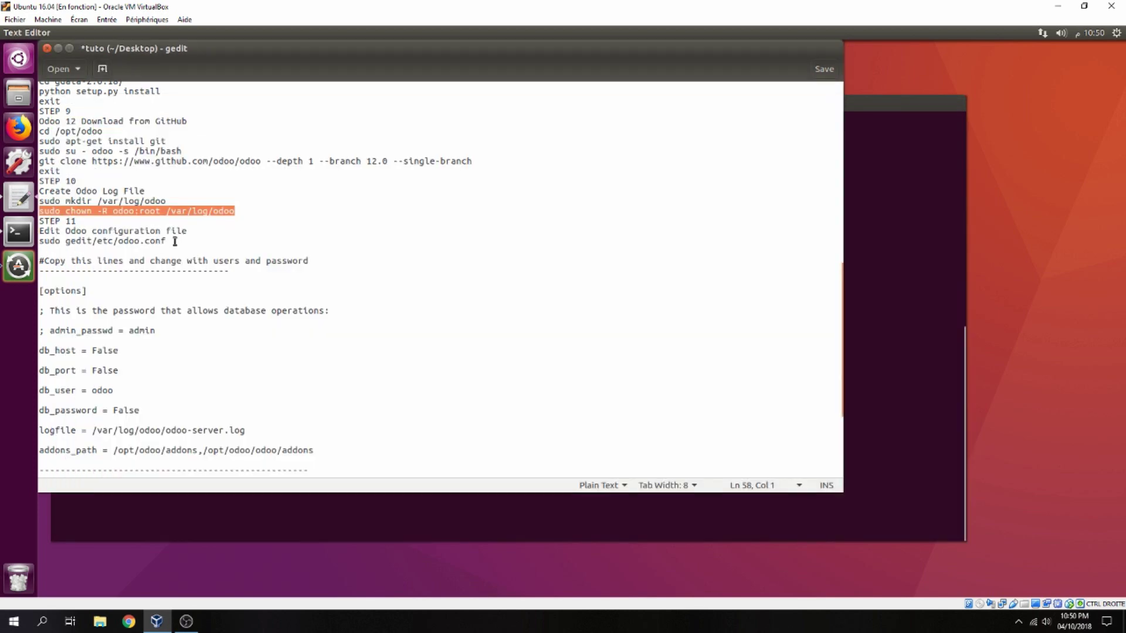
drag(175, 241, 42, 241)
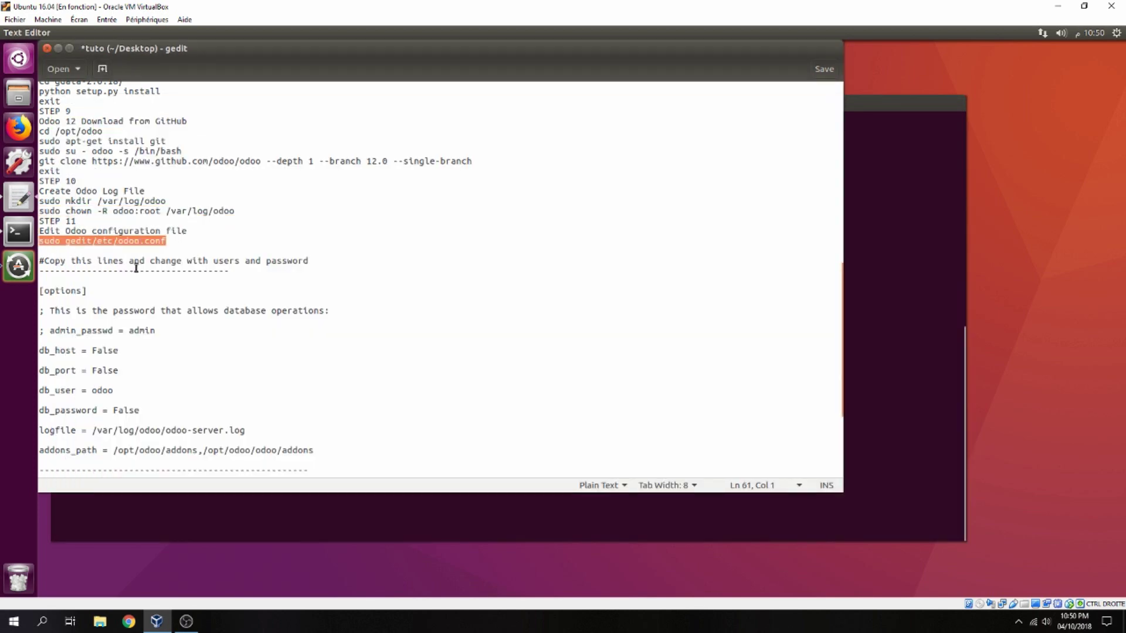
key(alt+Tab)
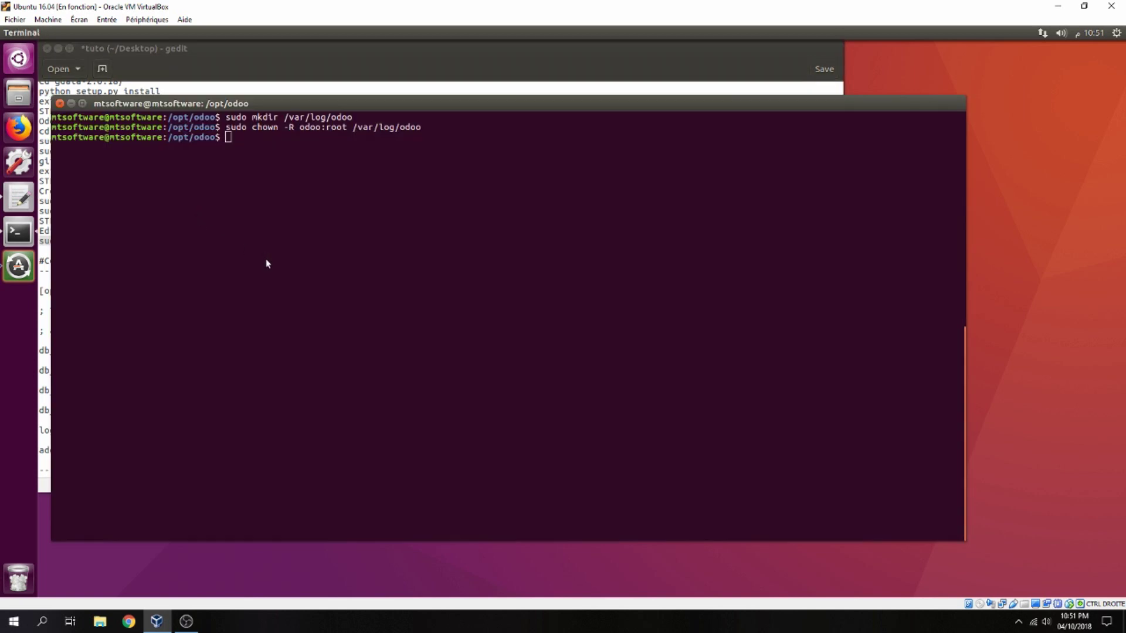
right_click(272, 270)
click(286, 291)
key(Return)
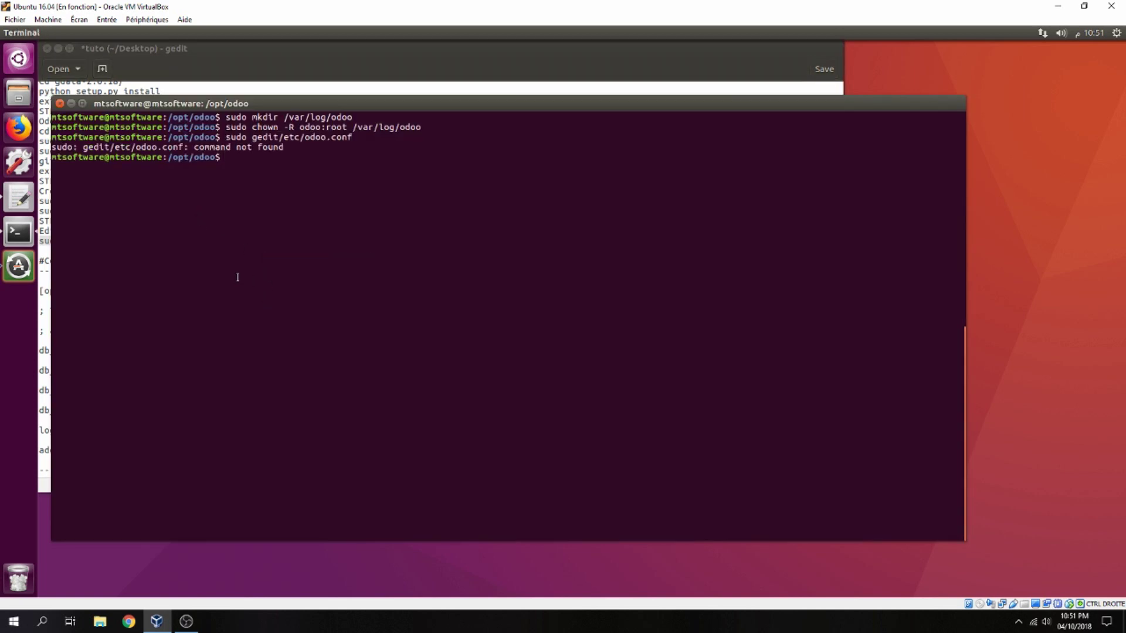
key(Up)
key(ctrl+Left)
key(ctrl+Left)
key(ctrl+Left)
Open /etc/odoo.conf, paste the [options] block (admin_passwd, db_user odoo, logfile, addons_path) and save
key(Right)
key(Right)
key(Right)
key(Right)
key(Return)
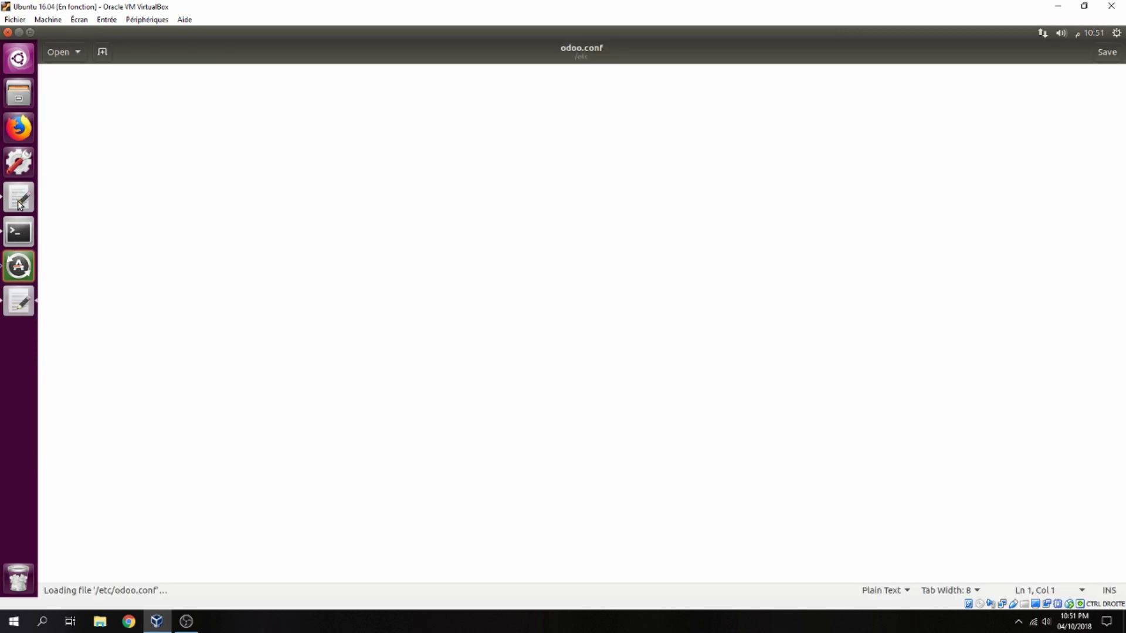
click(19, 201)
drag(40, 288, 330, 455)
key(ctrl+c)
key(alt+Tab)
key(ctrl+v)
key(ctrl+s)
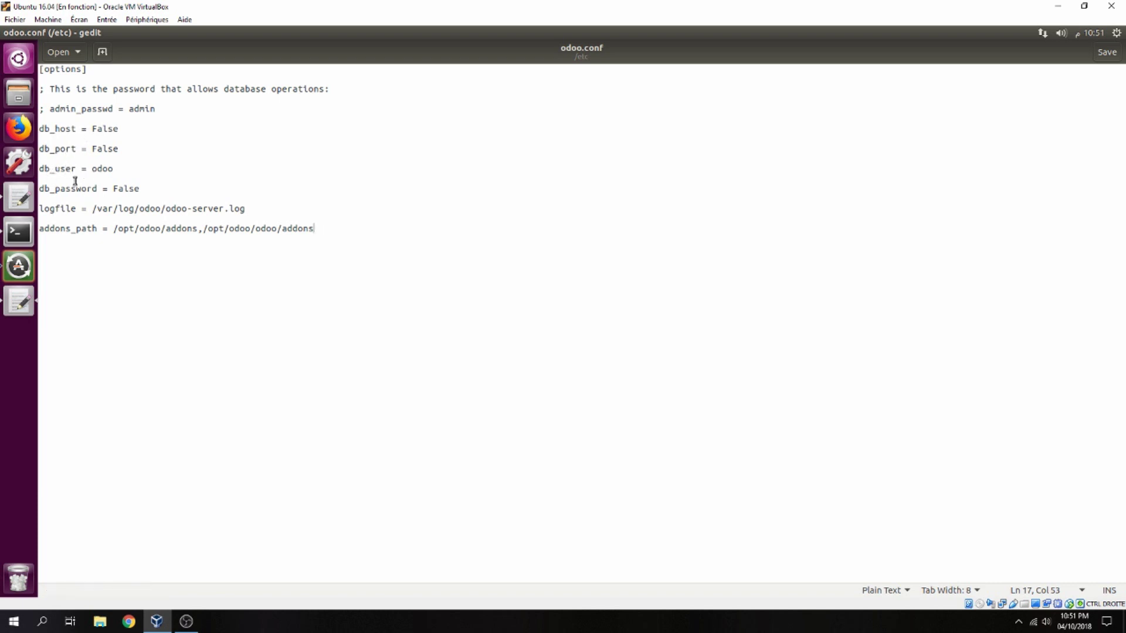
click(153, 132)
key(ctrl+s)
mouse_move(9, 33)
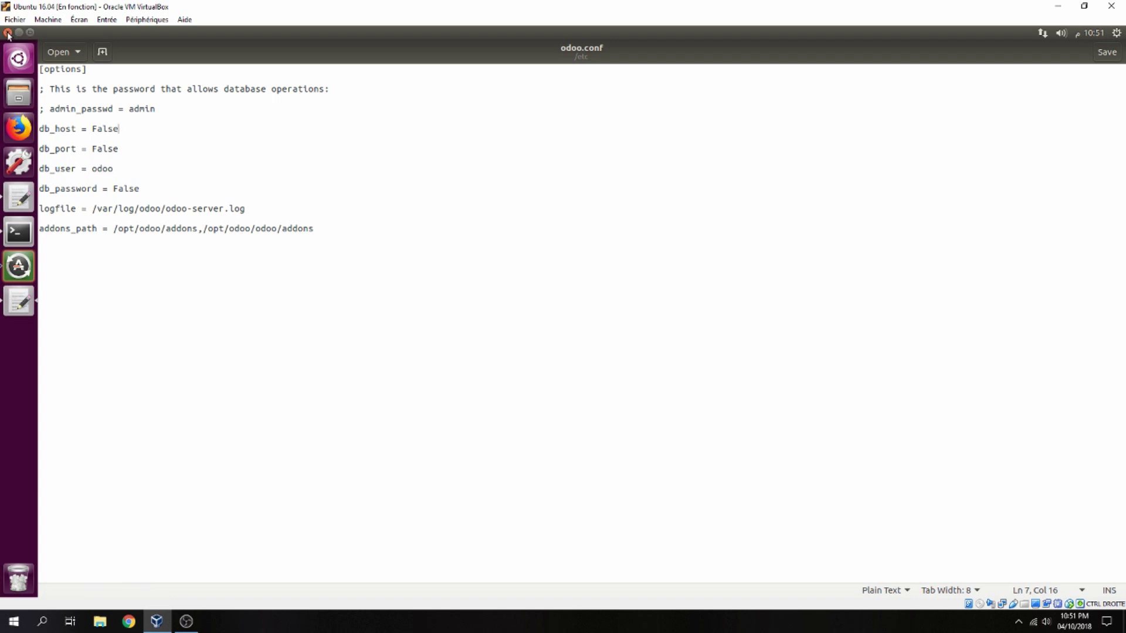
Close odoo.conf and run 'sudo chown odoo: /etc/odoo.conf'
click(8, 33)
click(673, 381)
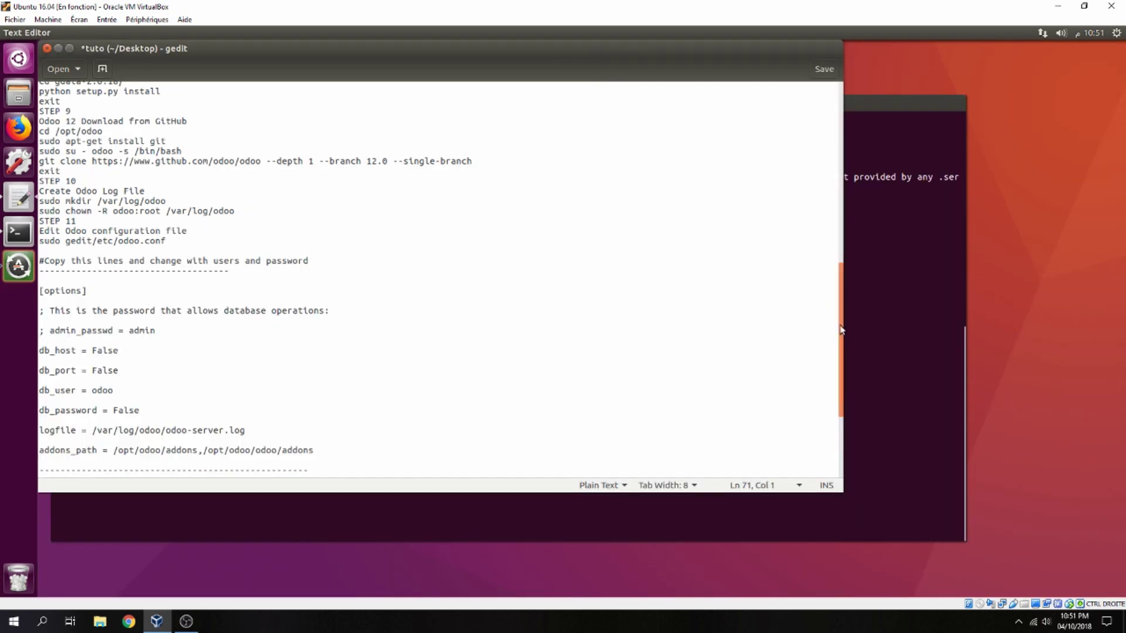
scroll(439, 351, down, 3)
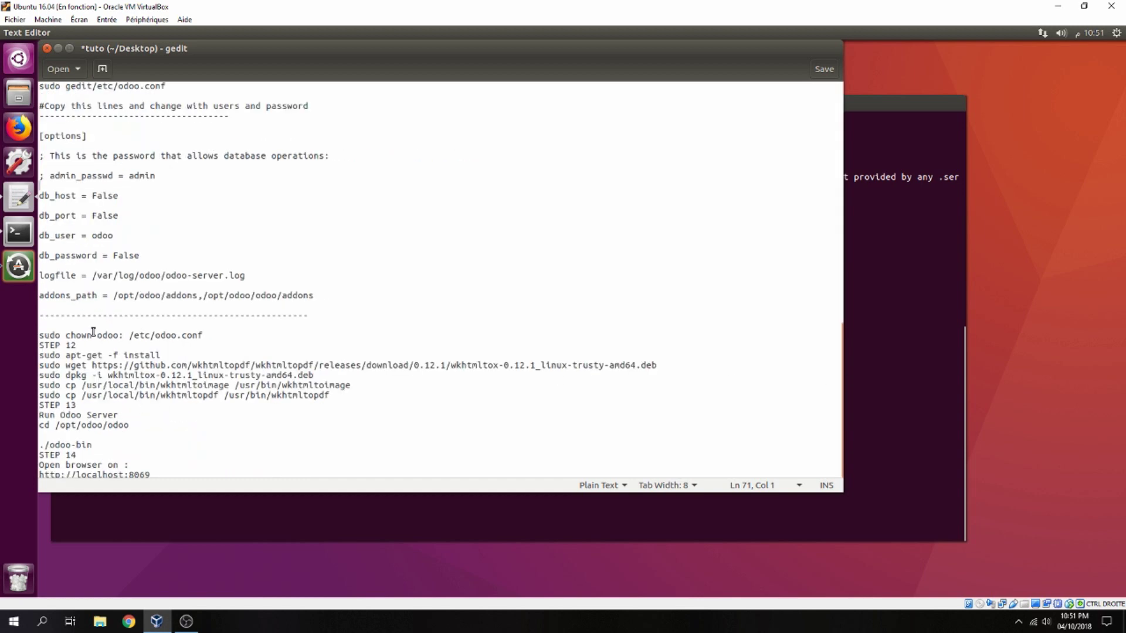
triple_click(114, 335)
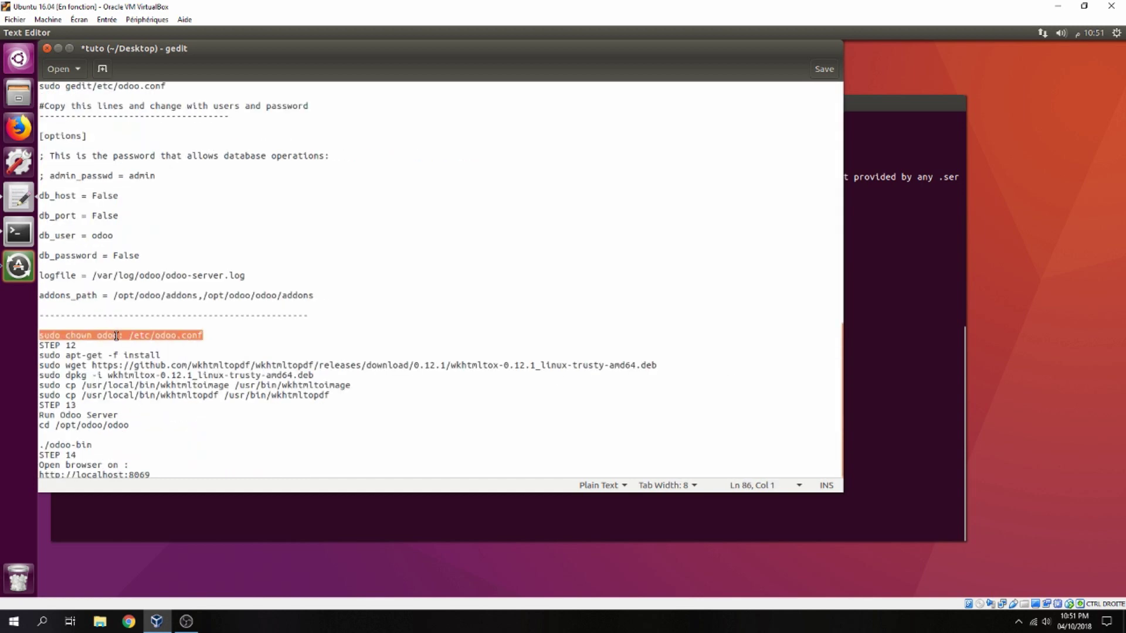
click(198, 518)
right_click(181, 465)
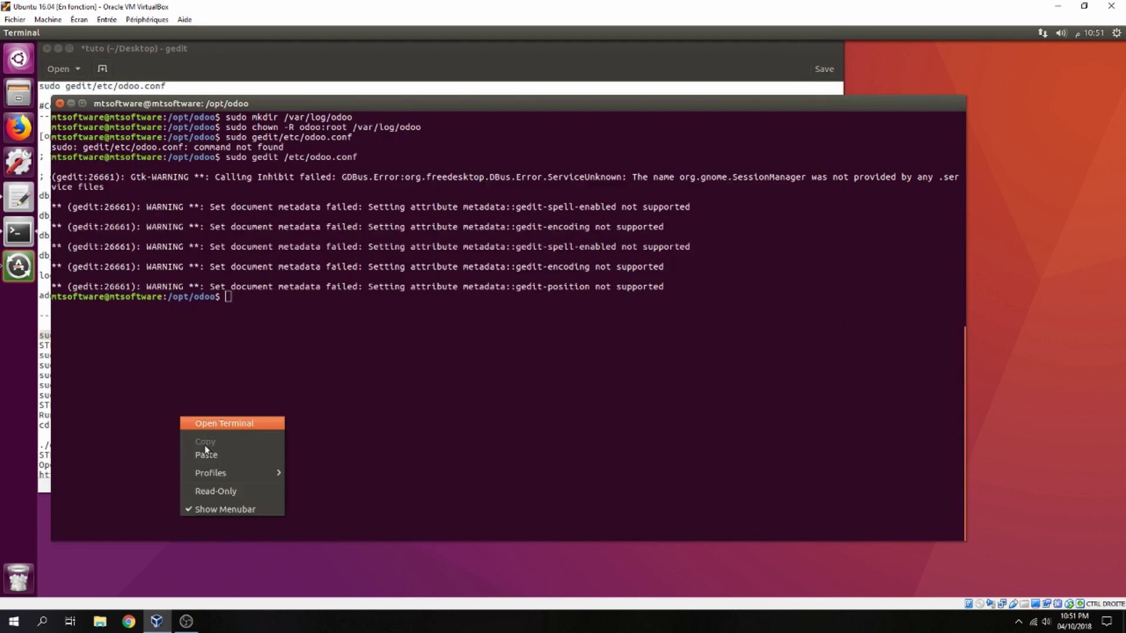
click(229, 455)
key(Return)
Run 'sudo apt-get -f install' to fix dependencies, then clear the terminal
key(alt+Tab)
drag(162, 355, 39, 357)
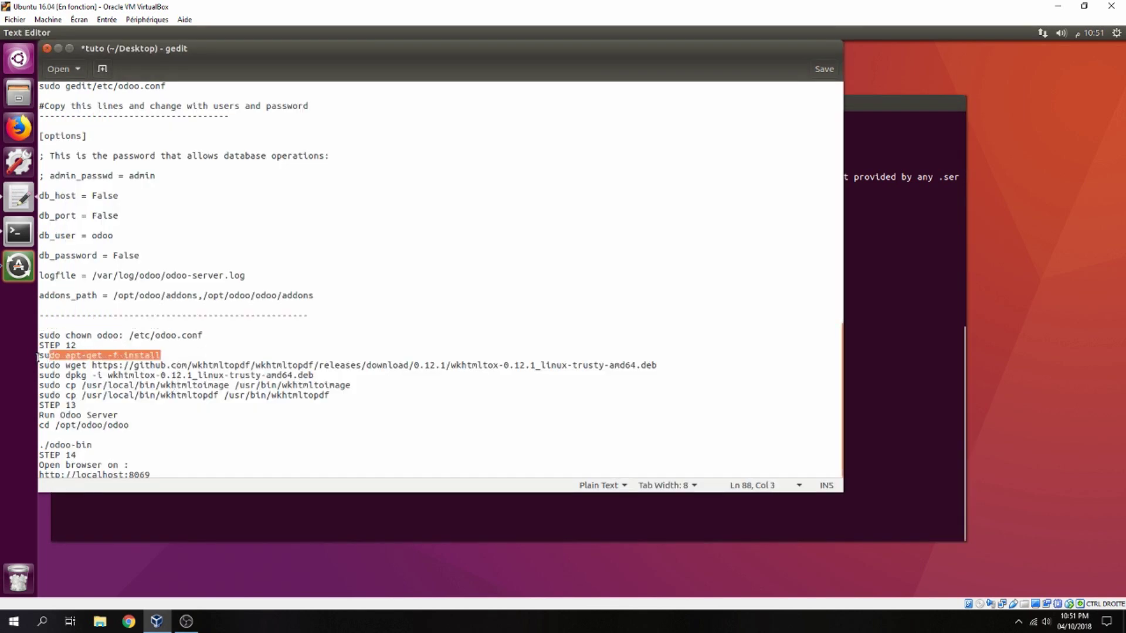
key(ctrl+c)
click(440, 519)
right_click(173, 405)
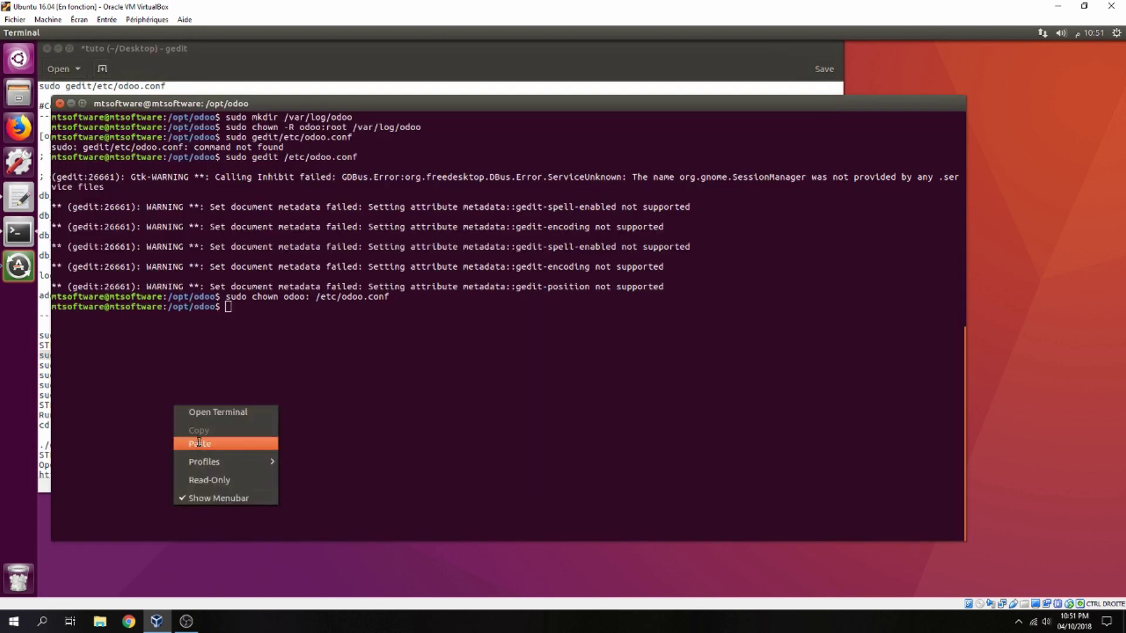
click(204, 444)
key(Return)
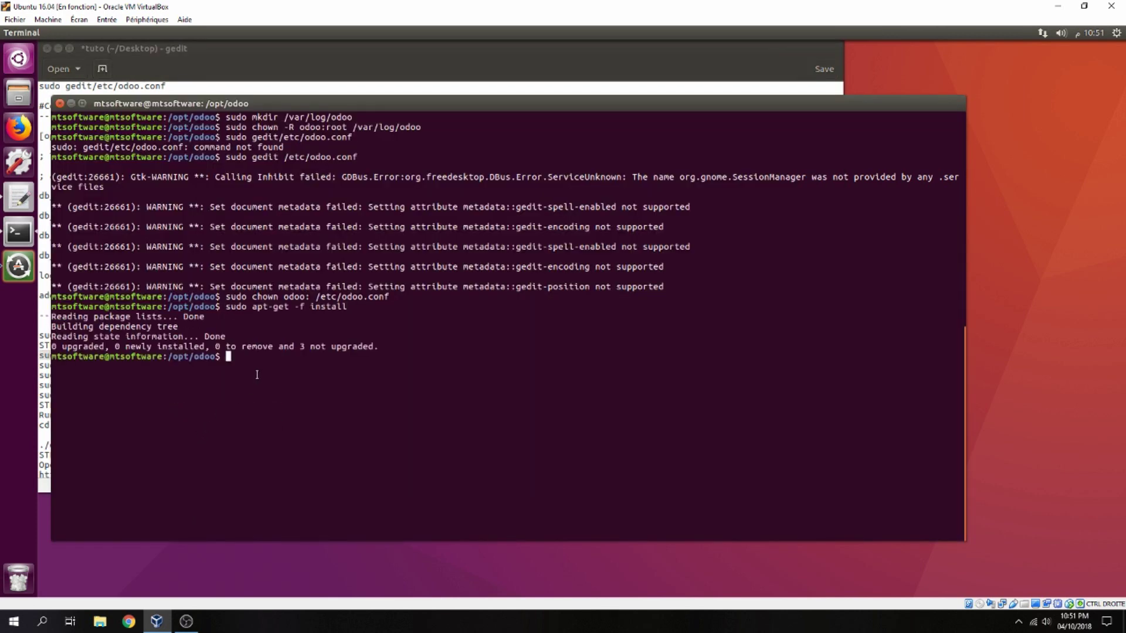
text(clear)
key(Return)
key(alt+Tab)
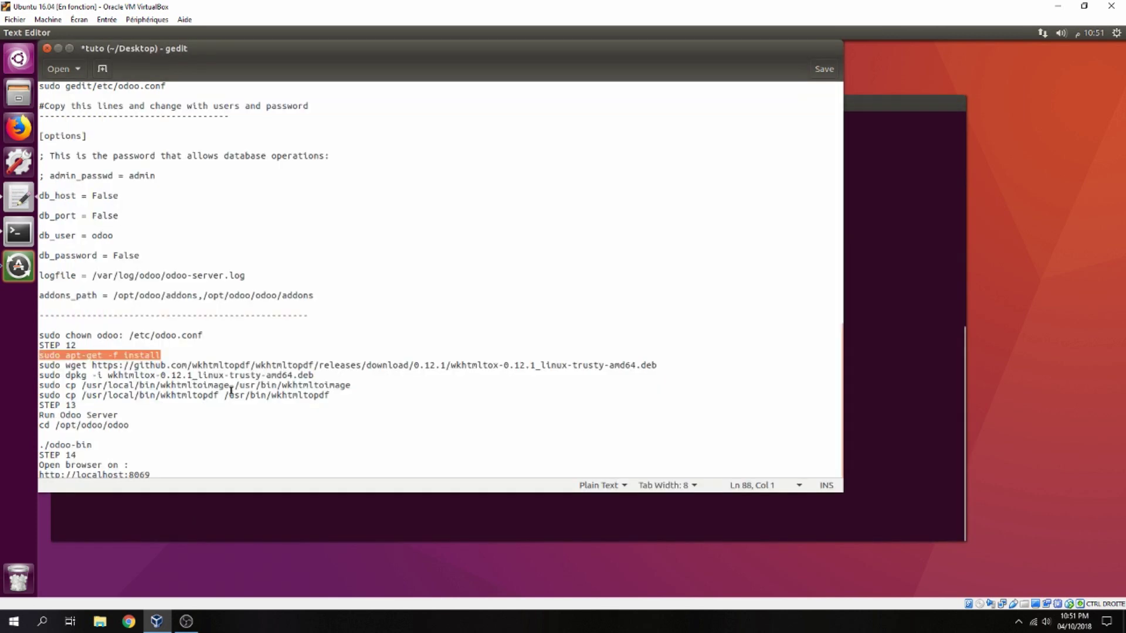
Download the wkhtmltox 0.12.1 package with wget
triple_click(221, 365)
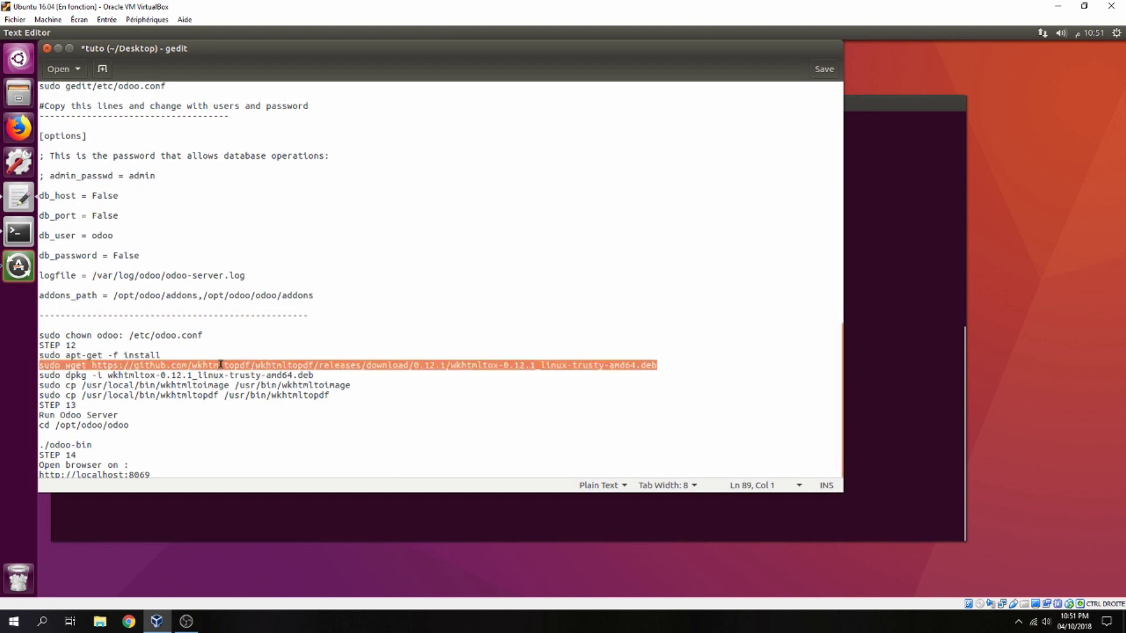
click(273, 411)
right_click(269, 360)
click(282, 368)
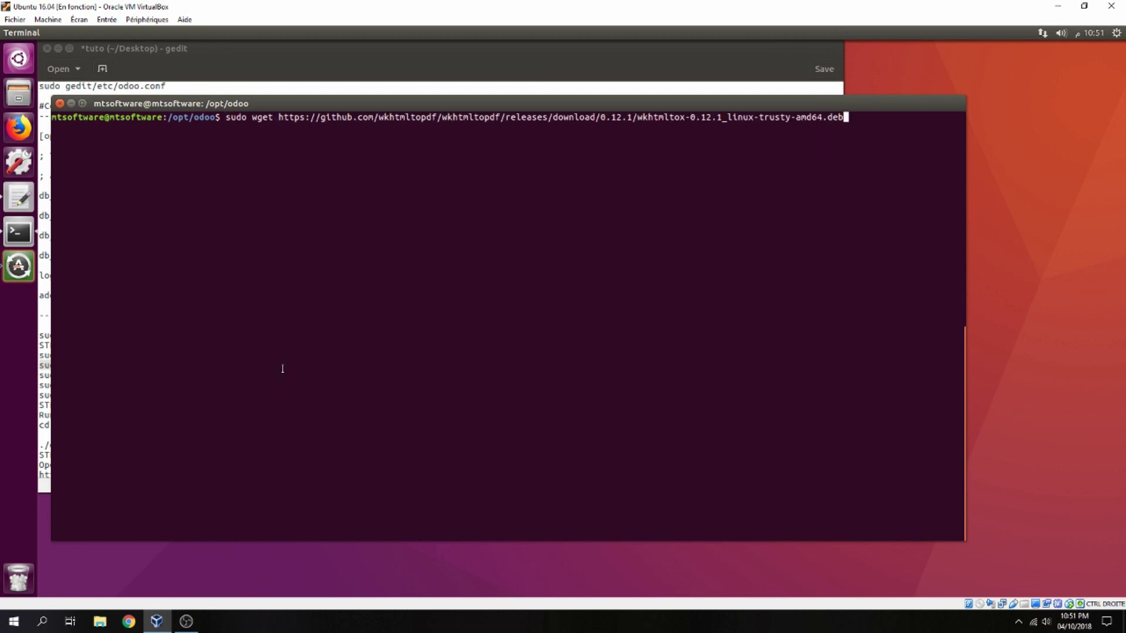
key(Return)
Install the downloaded wkhtmltox package with sudo dpkg -i
click(102, 387)
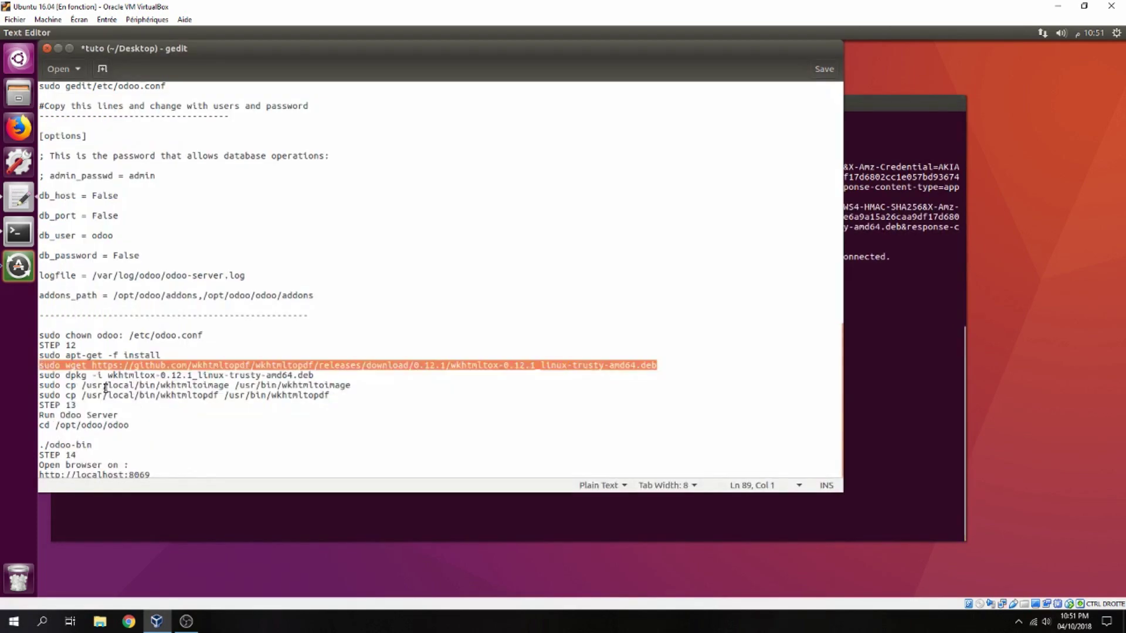
triple_click(103, 376)
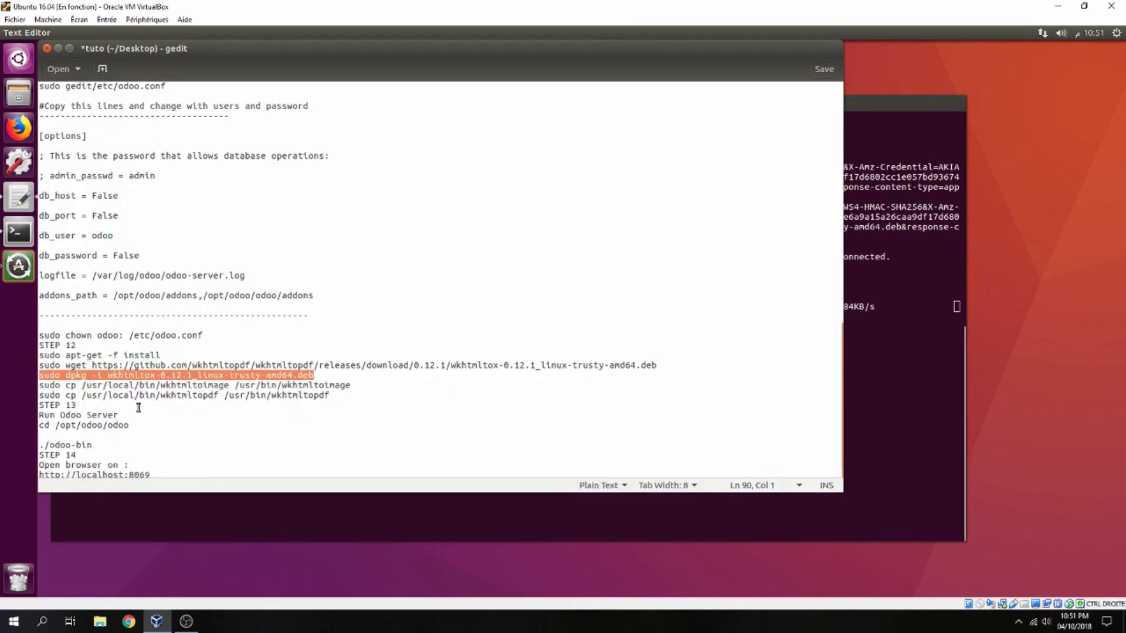
key(ctrl+c)
key(alt+Tab)
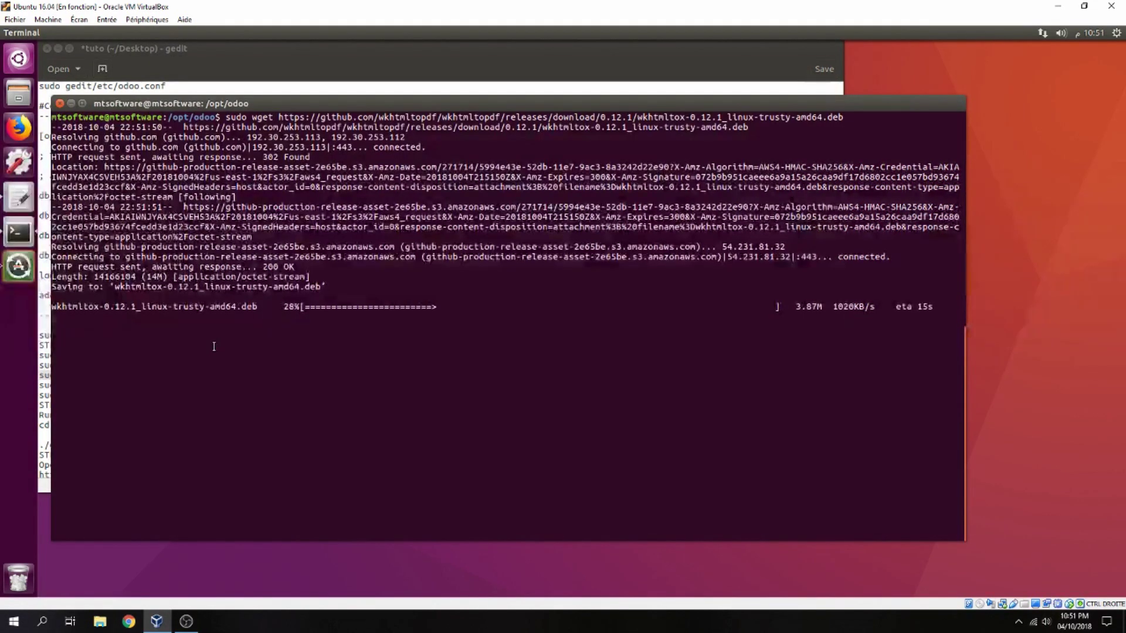
right_click(282, 369)
click(312, 406)
key(Return)
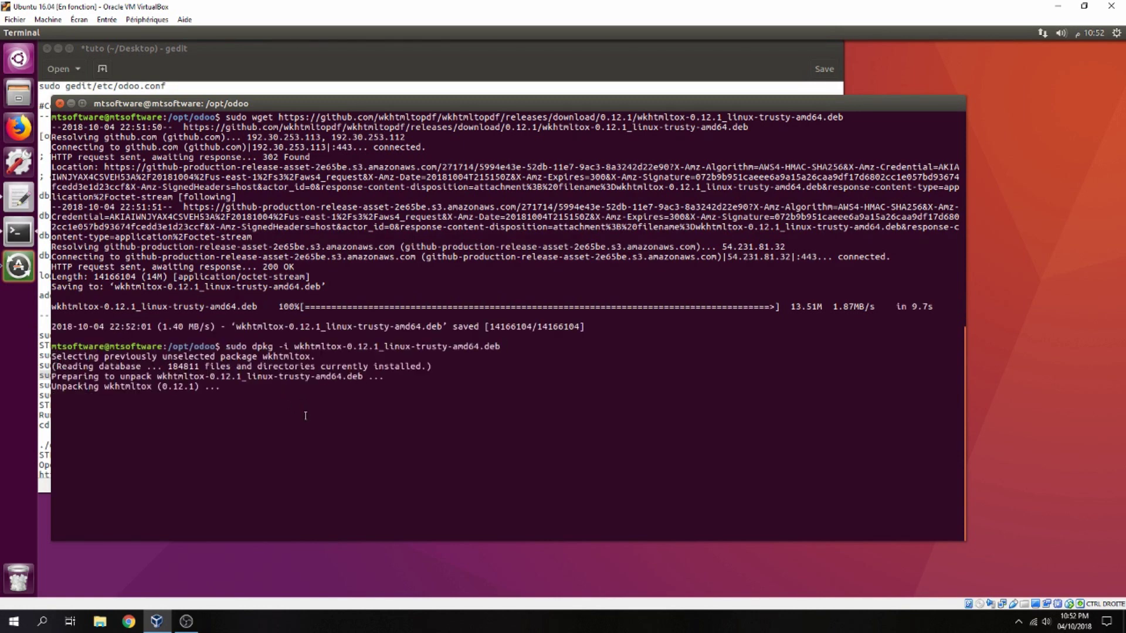
Copy wkhtmltoimage and wkhtmltopdf into /usr/bin
key(alt+Tab)
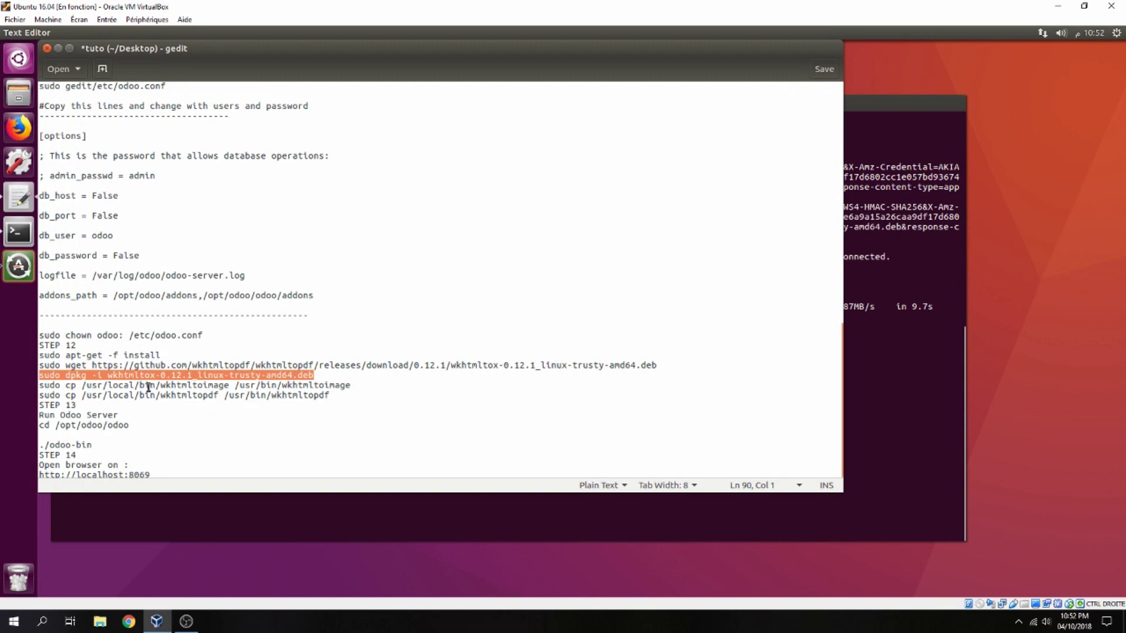
triple_click(147, 387)
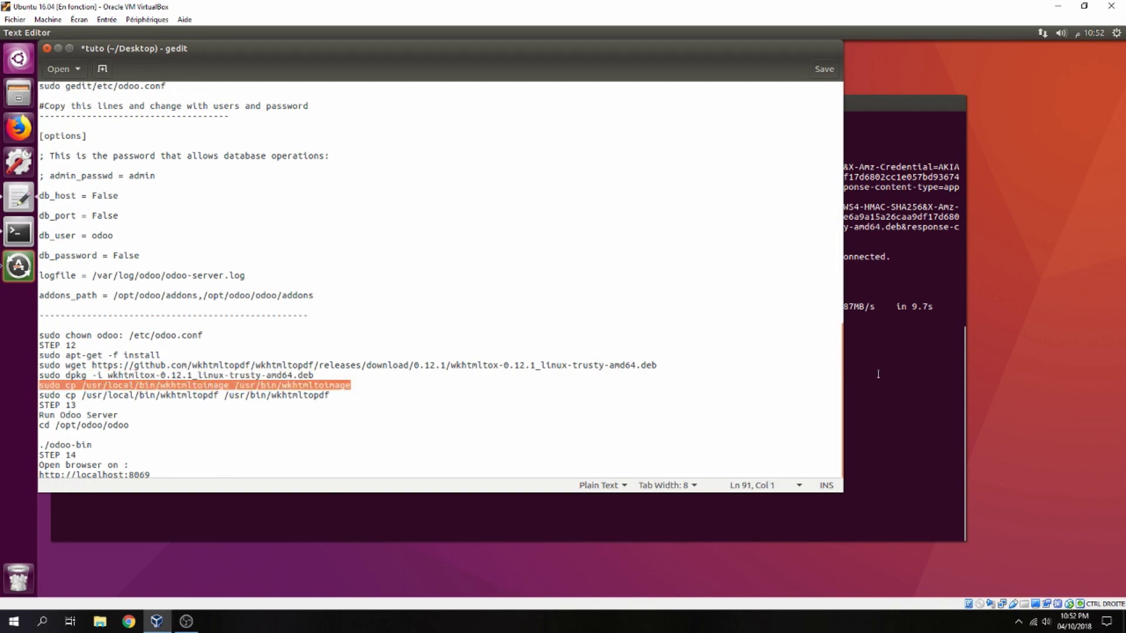
key(alt+Tab)
right_click(355, 419)
click(393, 459)
key(Return)
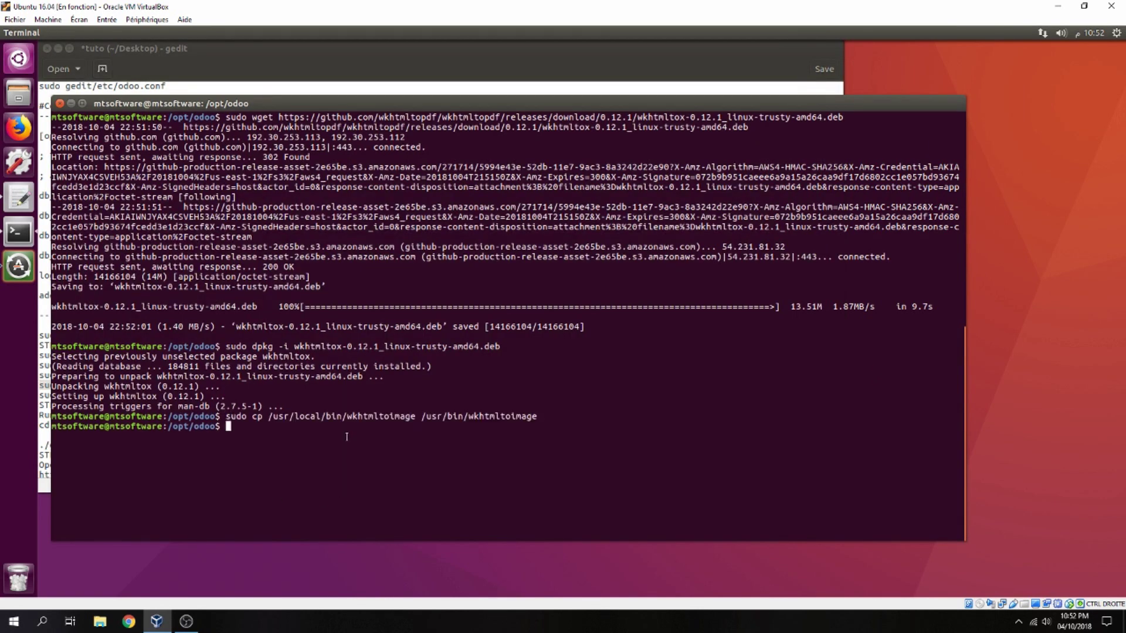
key(alt+Tab)
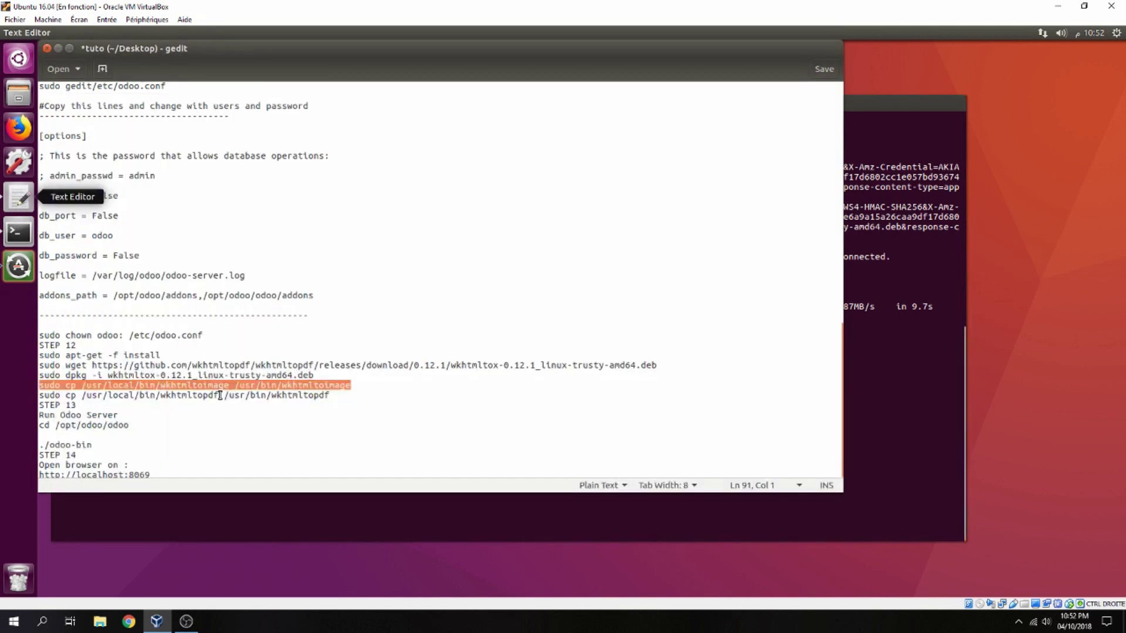
triple_click(185, 394)
key(alt+Tab)
right_click(741, 396)
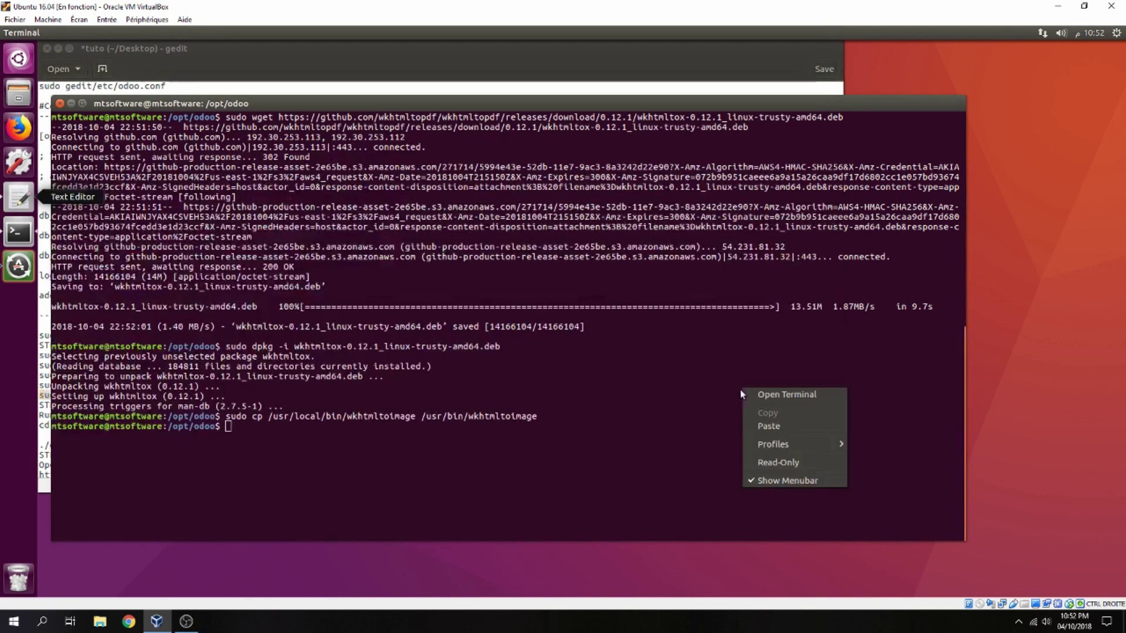
click(774, 426)
key(Return)
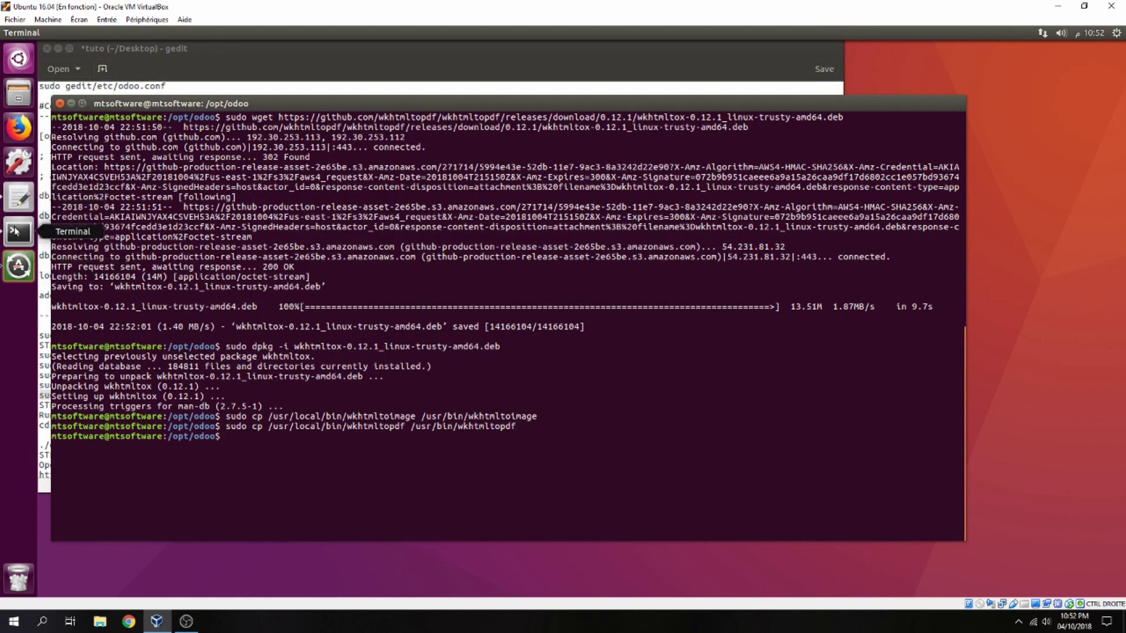
Copy the cd /opt/odoo/odoo line from the notes to paste into the terminal
click(17, 198)
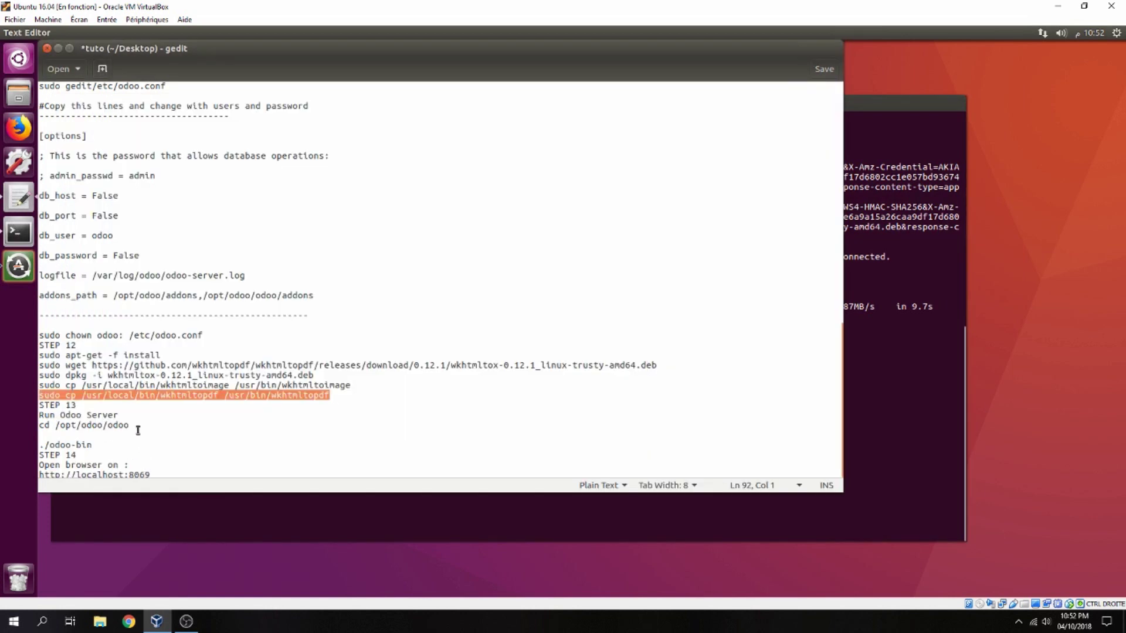
drag(132, 426, 40, 425)
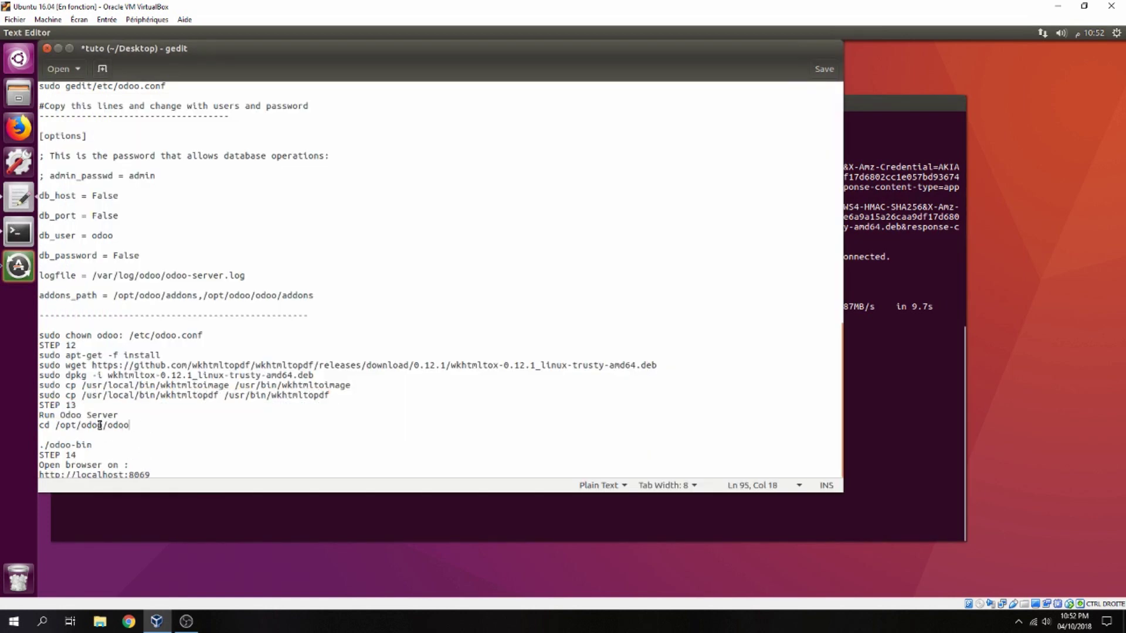
click(263, 541)
right_click(236, 472)
Move into /opt/odoo/odoo and list its files
click(264, 487)
key(Return)
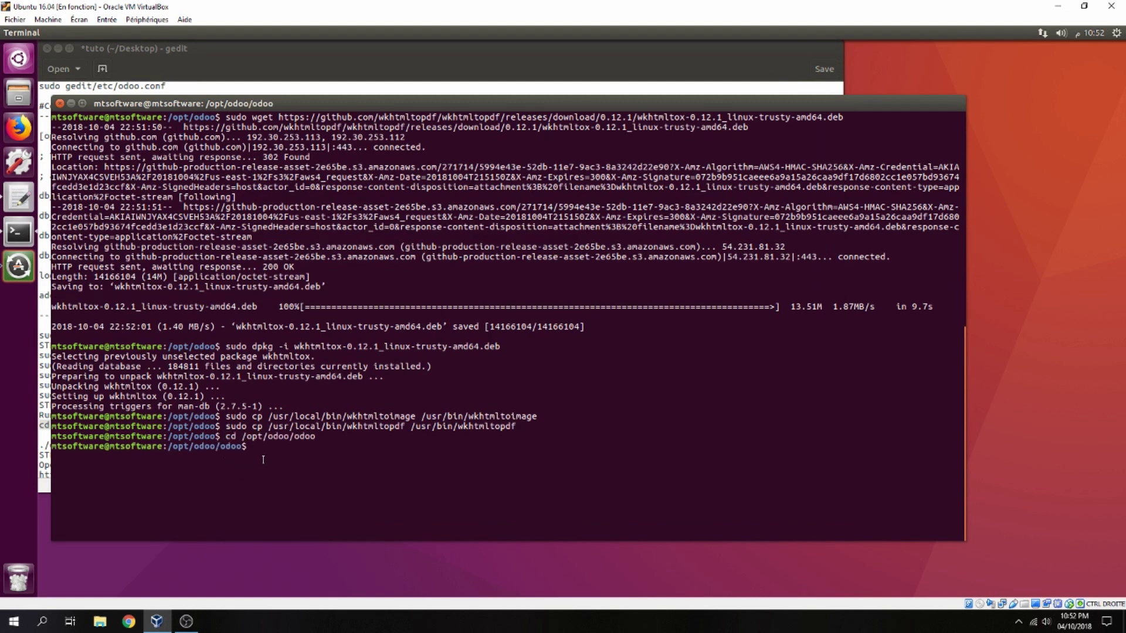
key(alt+Tab)
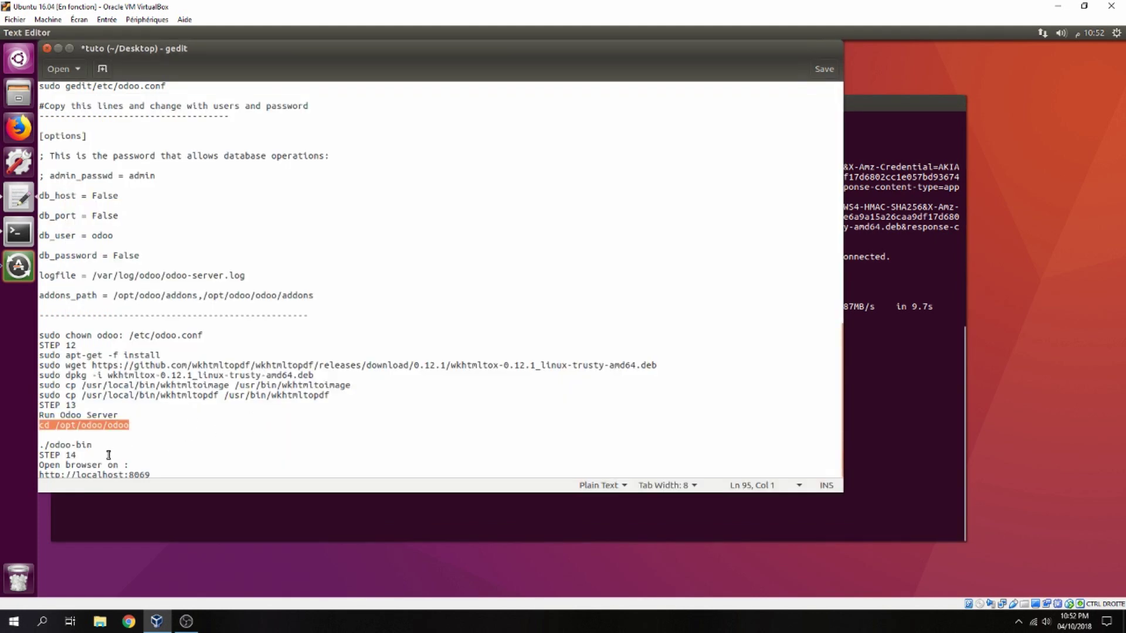
drag(94, 446, 38, 444)
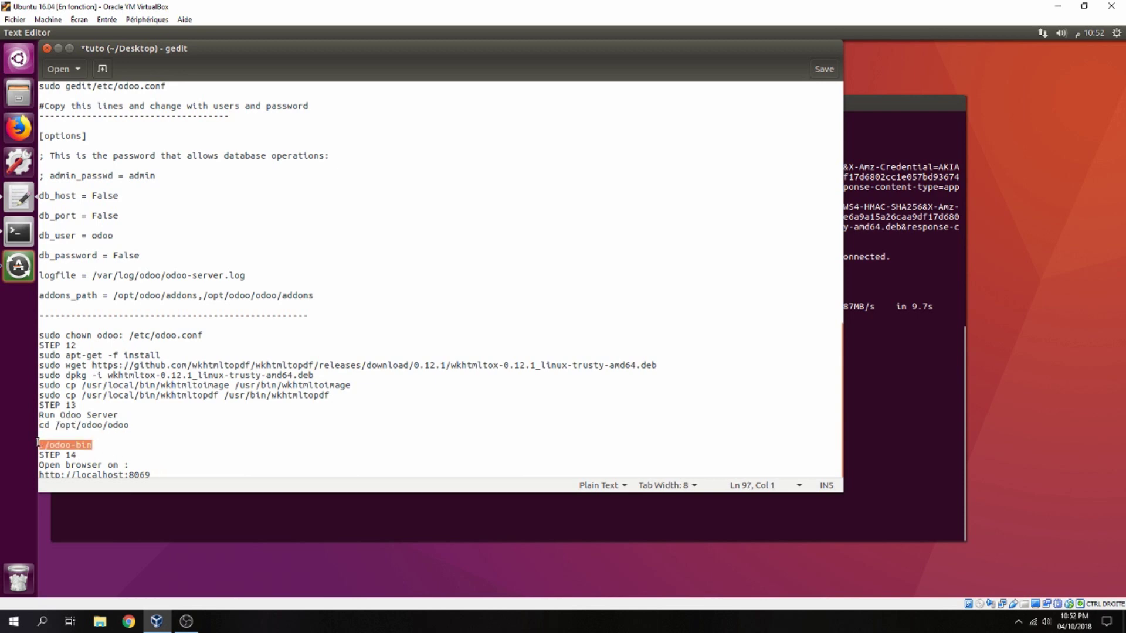
click(235, 537)
text(ls)
key(Return)
Start the Odoo server with ./odoo-bin, note port 8069, and launch Firefox
drag(458, 456, 489, 457)
right_click(362, 472)
click(388, 513)
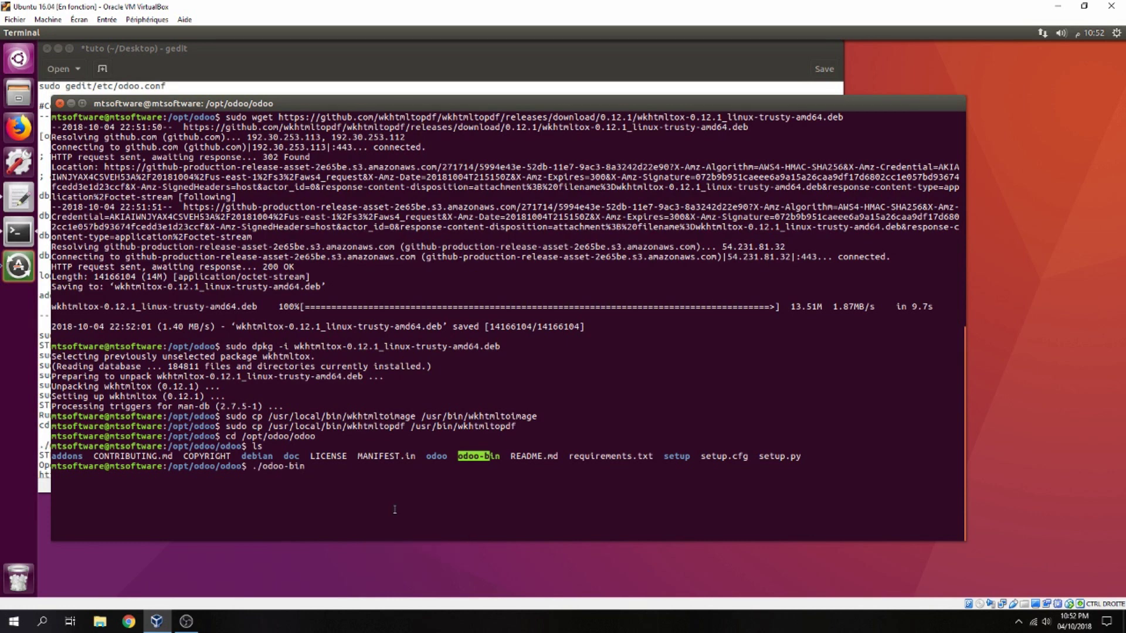
key(Return)
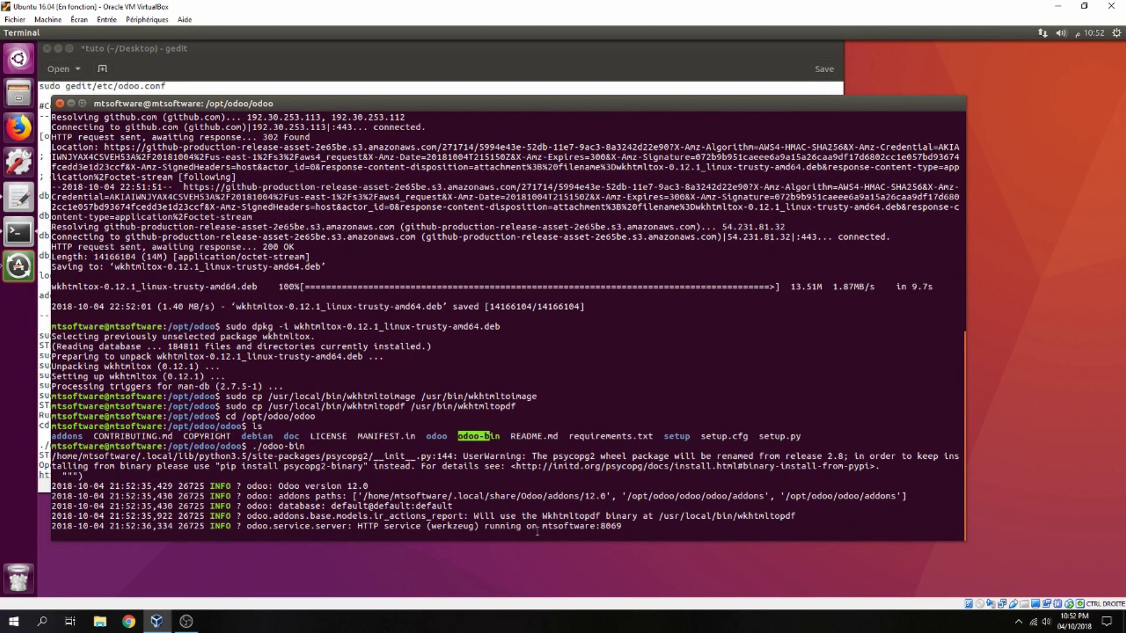
drag(598, 526, 959, 526)
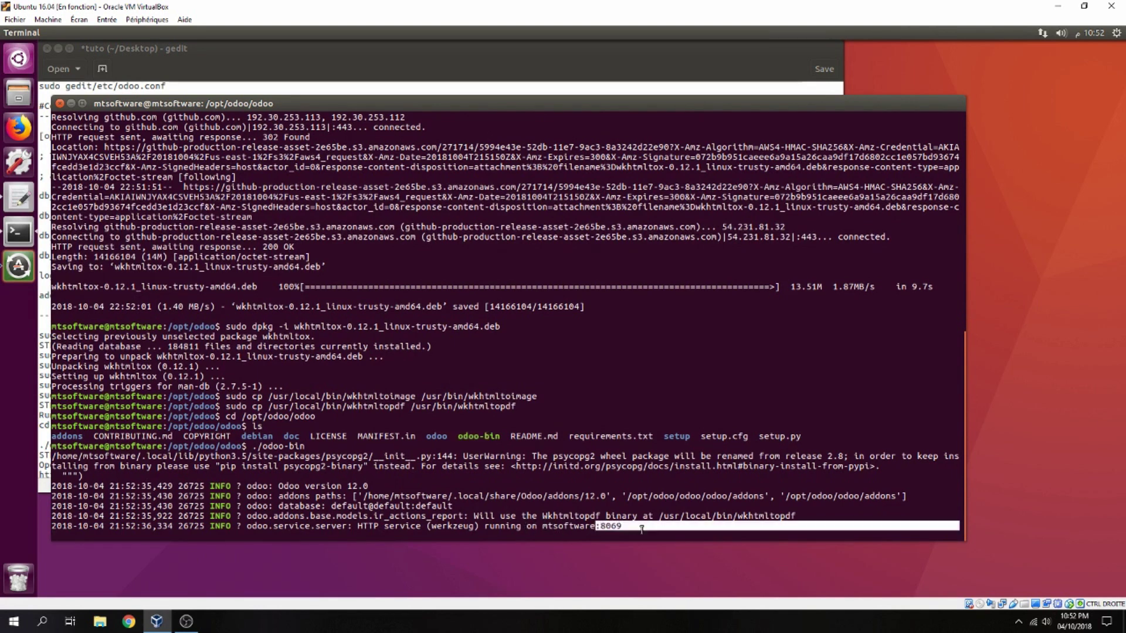
click(18, 128)
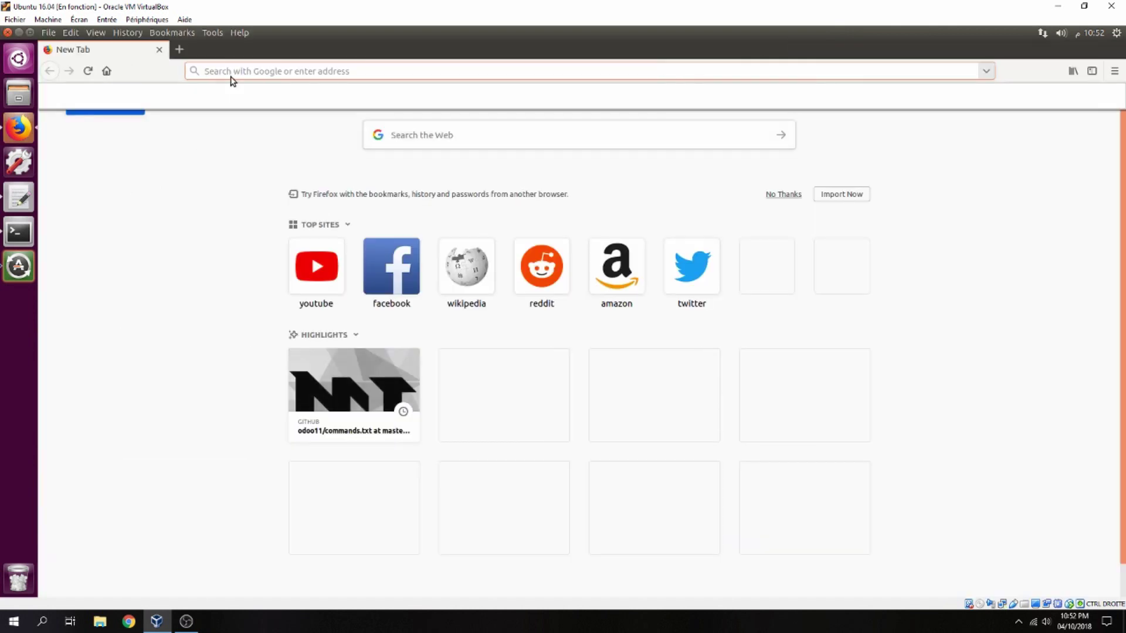
text(loca)
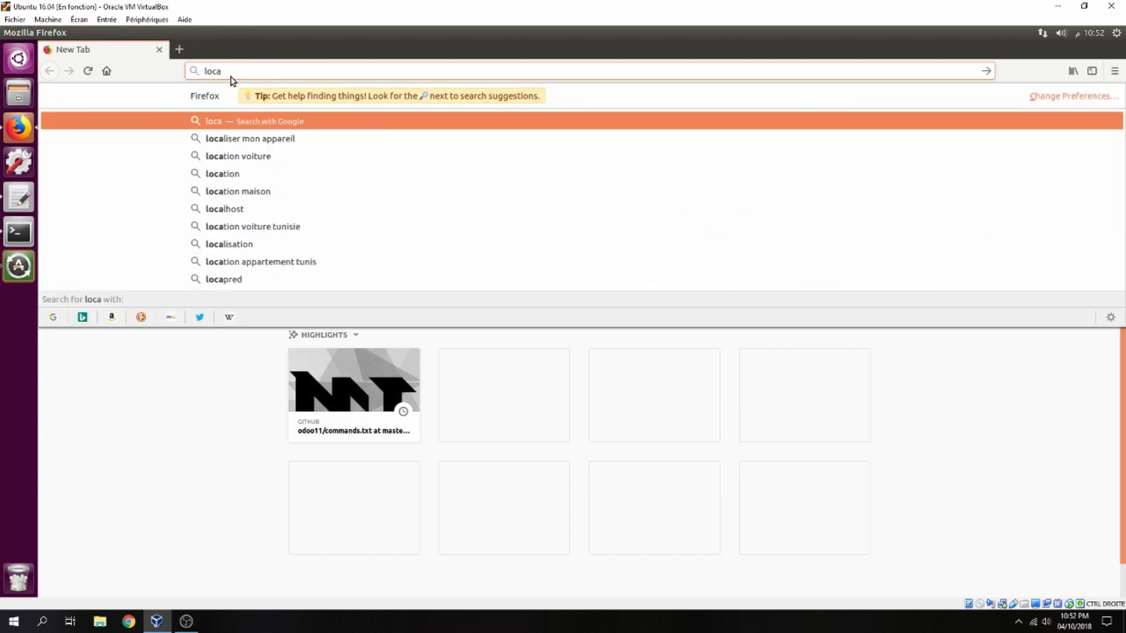
text(lhost:)
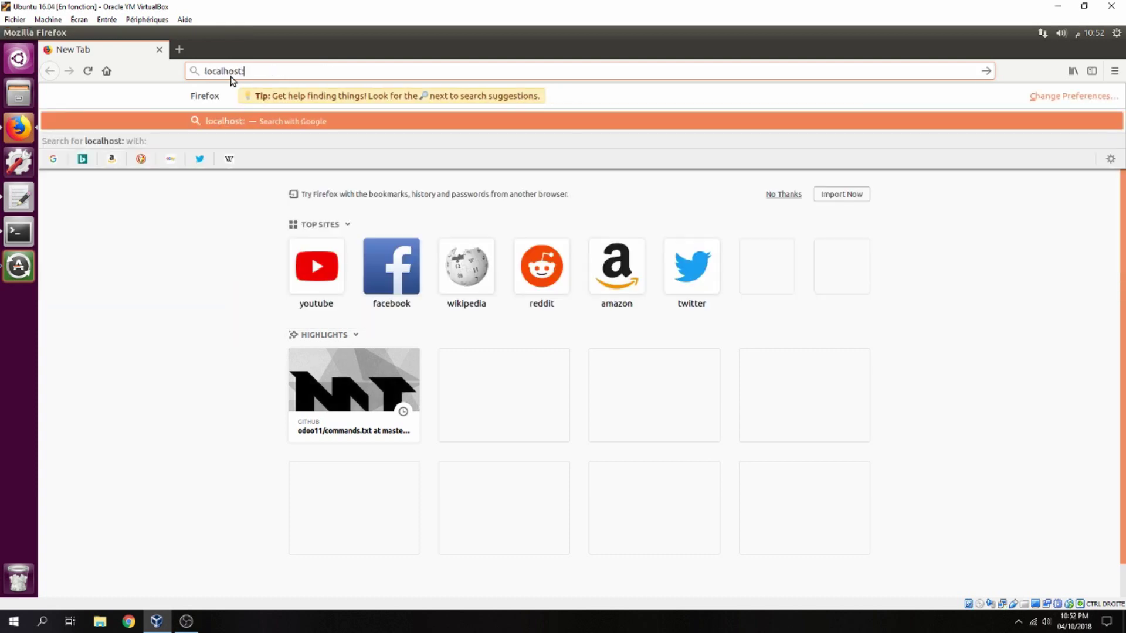
text(8063)
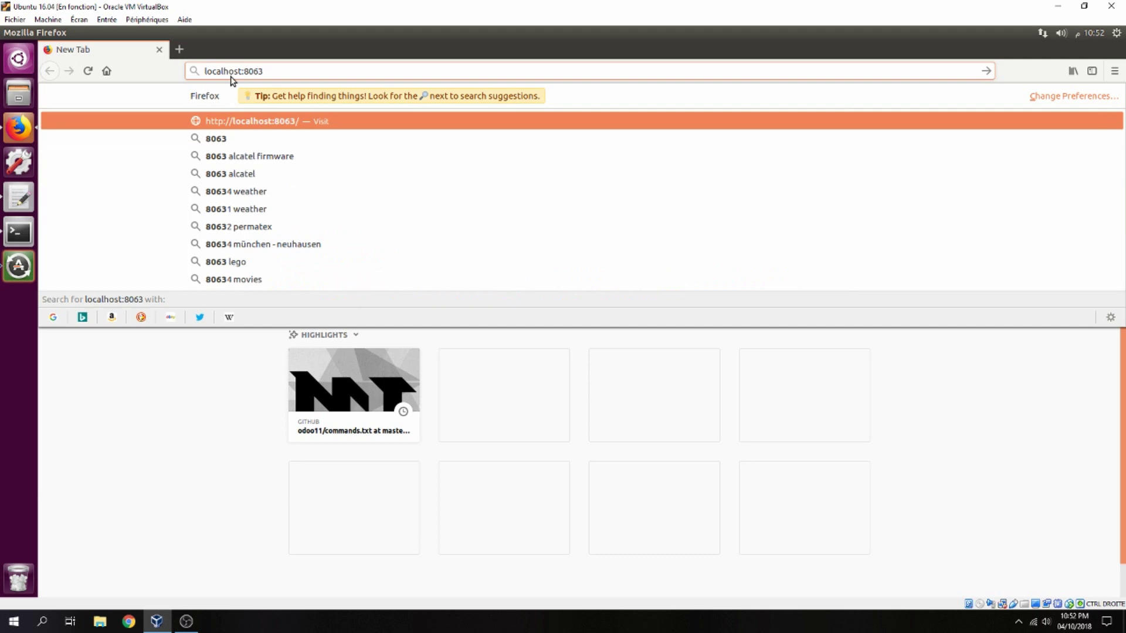
Fix the mistyped port and load localhost:8069
key(BackSpace)
text(9)
key(Return)
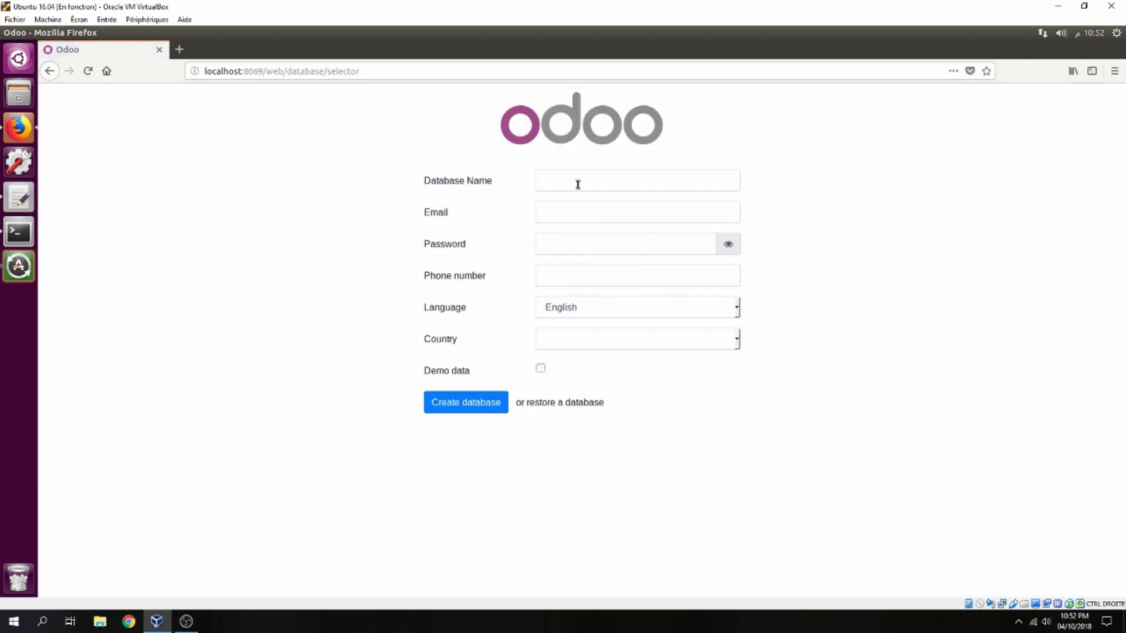
Enter database name myFirstDatabase, email admin and a password, then reveal the password
click(578, 184)
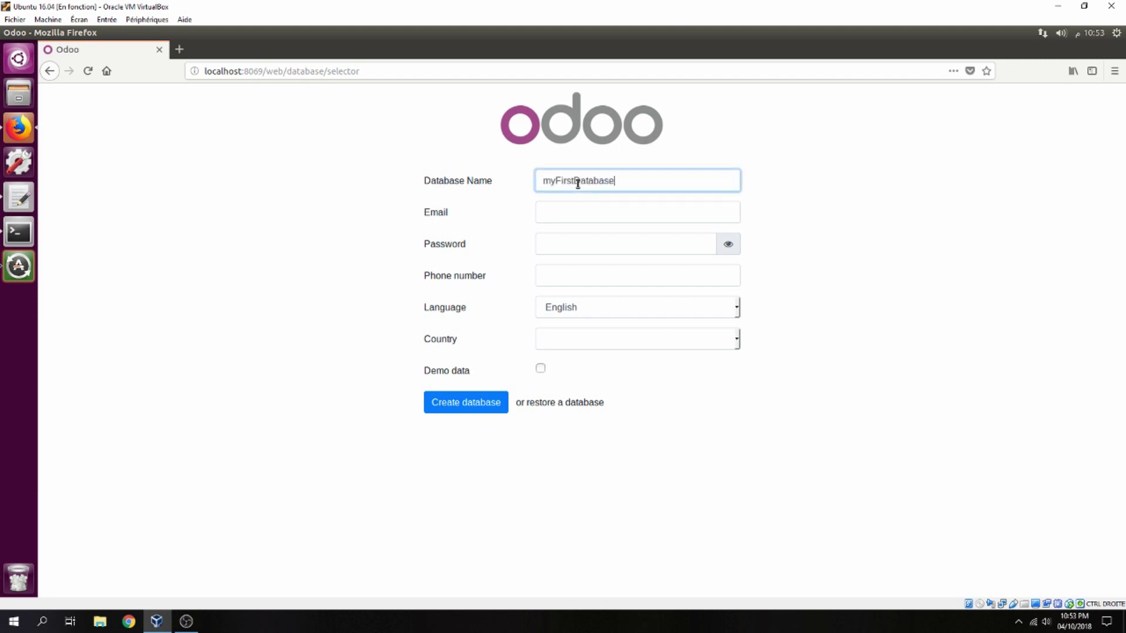
key(Tab)
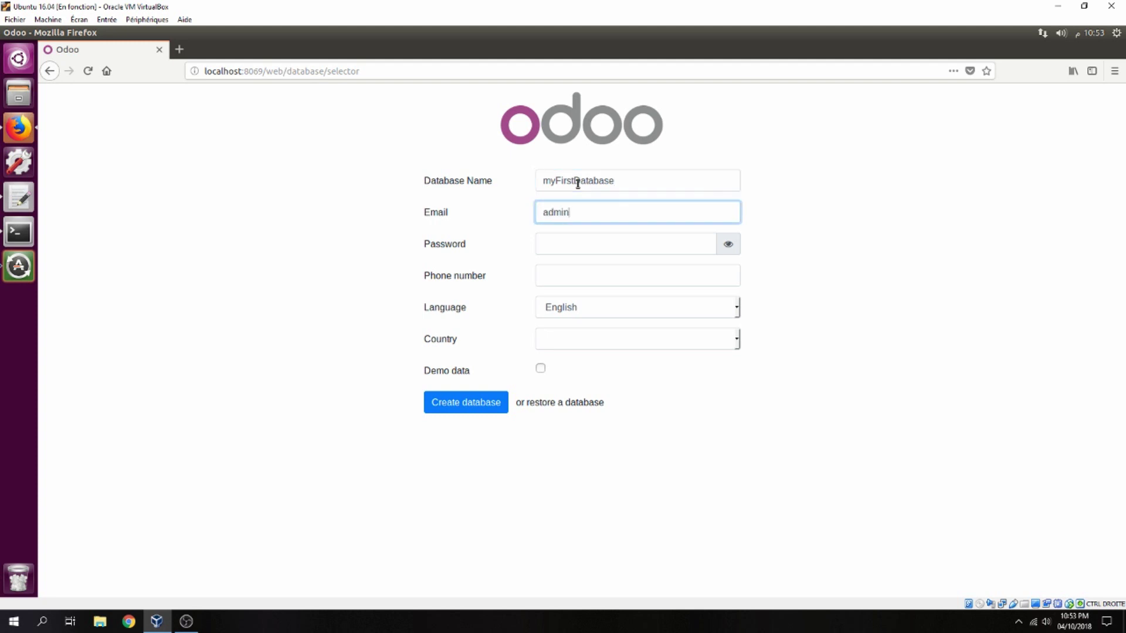
key(Tab)
text(an)
click(728, 243)
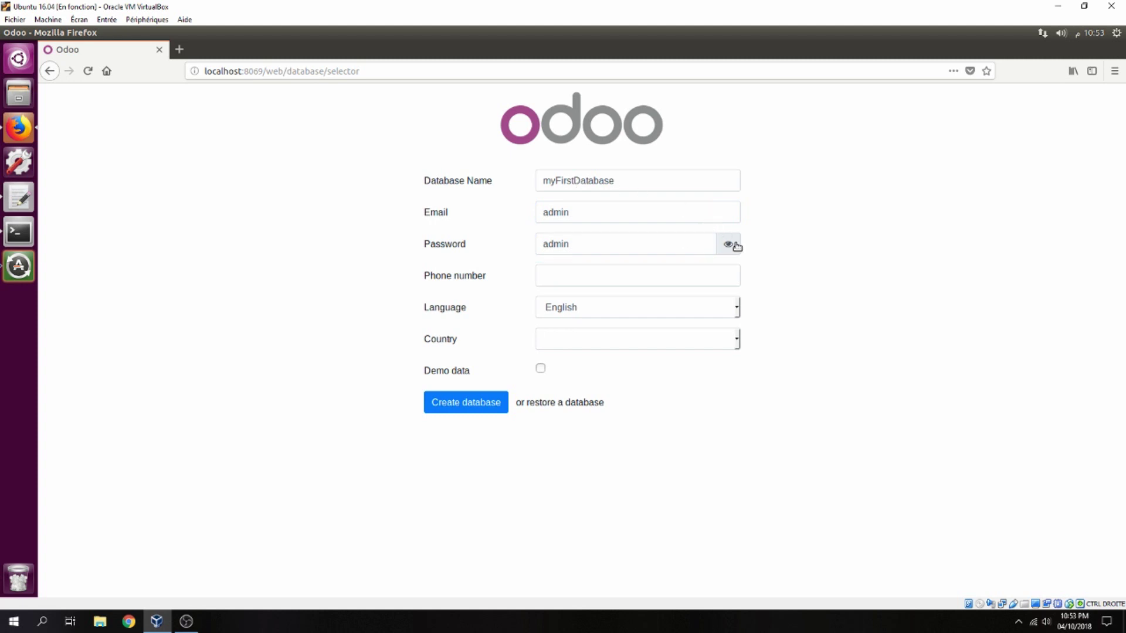
Enter a phone number, keep English as language, and leave country unset
click(611, 281)
key(Tab)
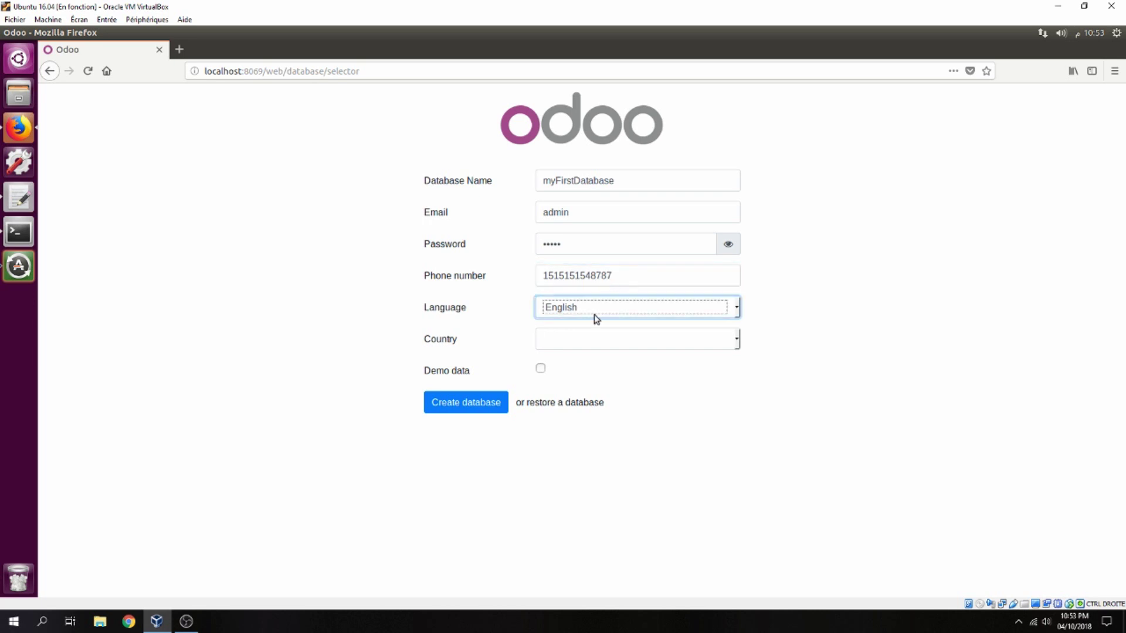
click(598, 316)
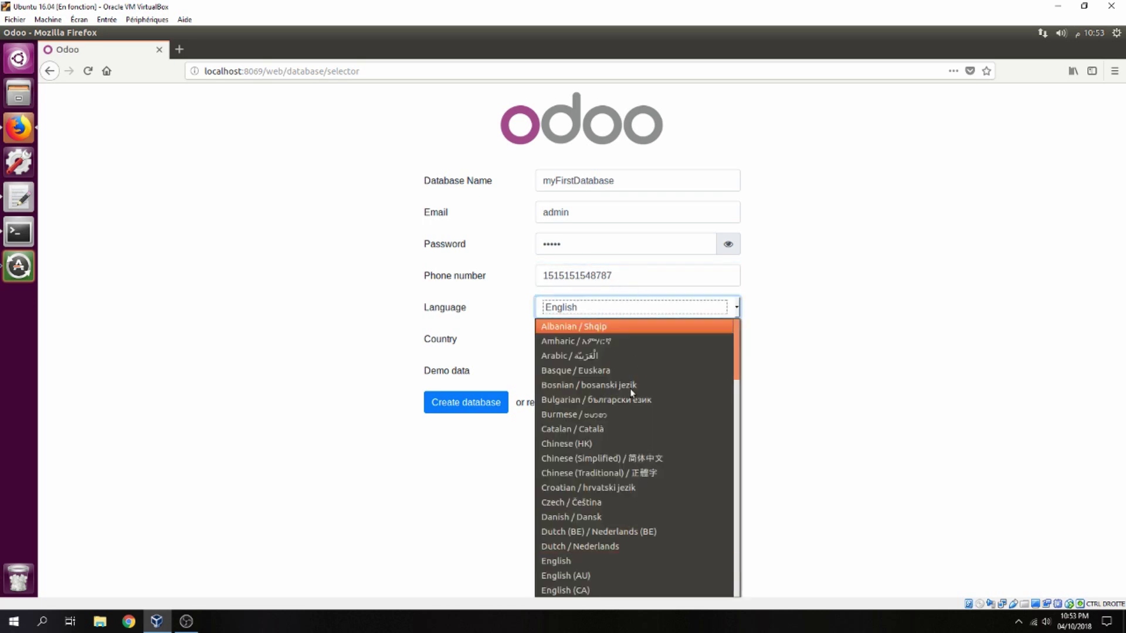
click(924, 380)
click(609, 335)
scroll(647, 540, down, 2)
click(827, 426)
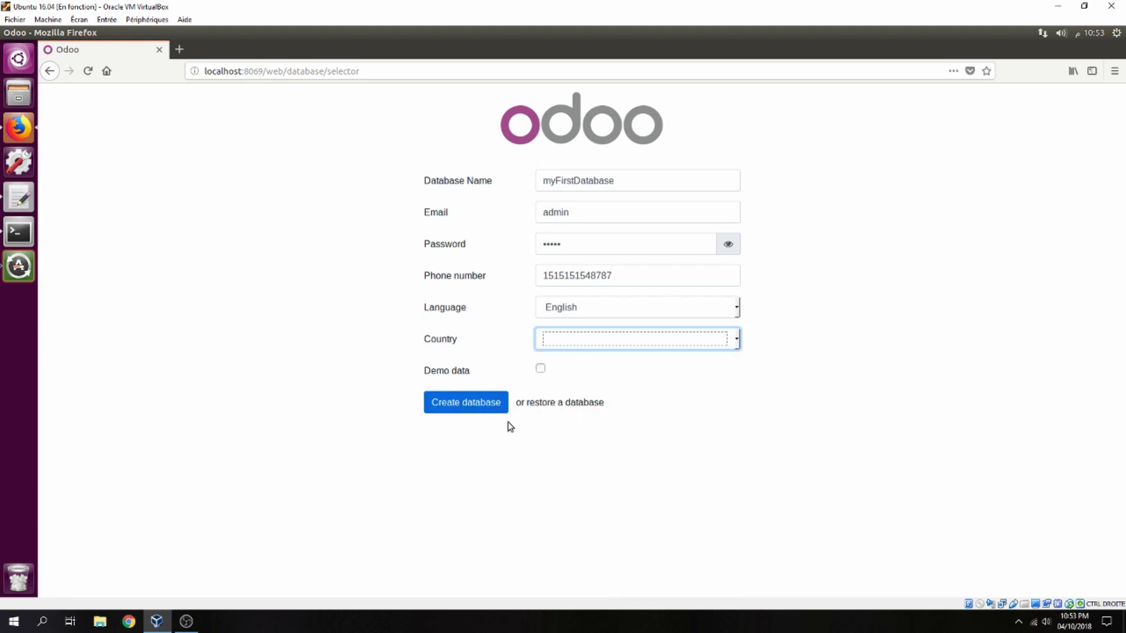
Submit the myFirstDatabase form with the Create database button
click(458, 405)
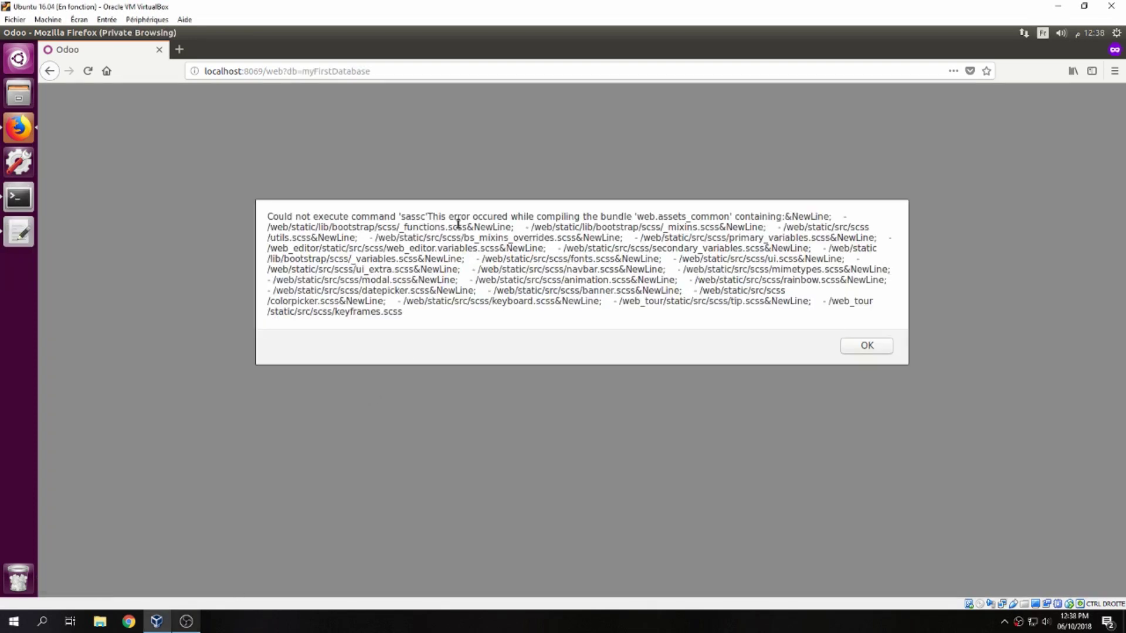
Select part of the sassc error text, then close the dialog with Escape
drag(405, 219, 498, 248)
click(476, 259)
key(Escape)
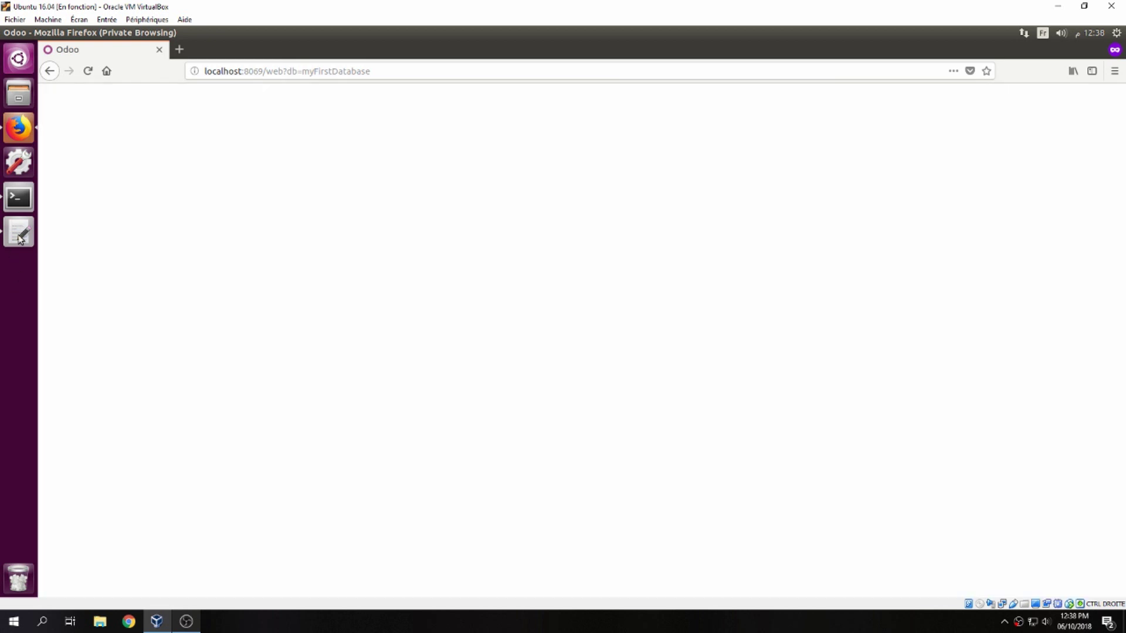
Stop the running Odoo server and return the terminal to the home directory
click(18, 238)
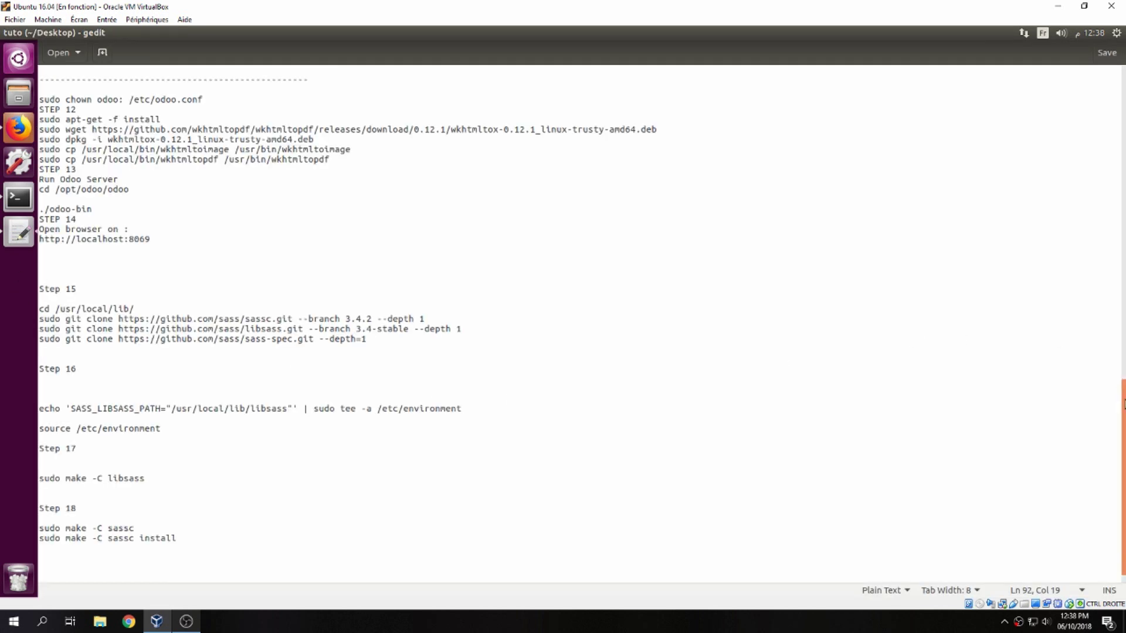
drag(1117, 422, 1122, 445)
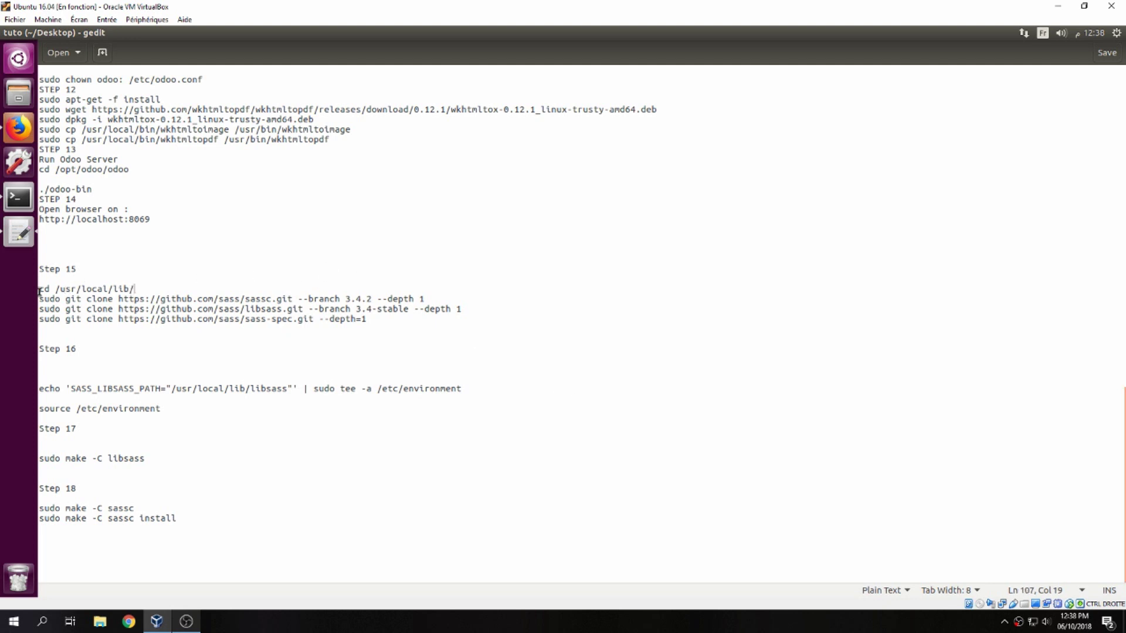
drag(138, 288, 40, 290)
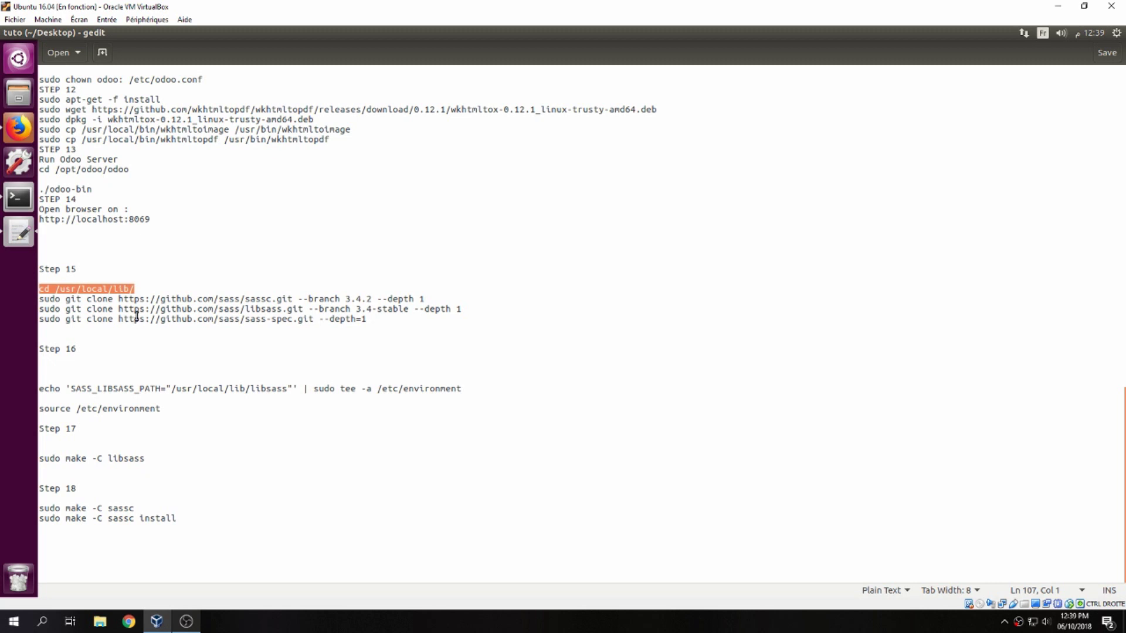
key(ctrl+alt+t)
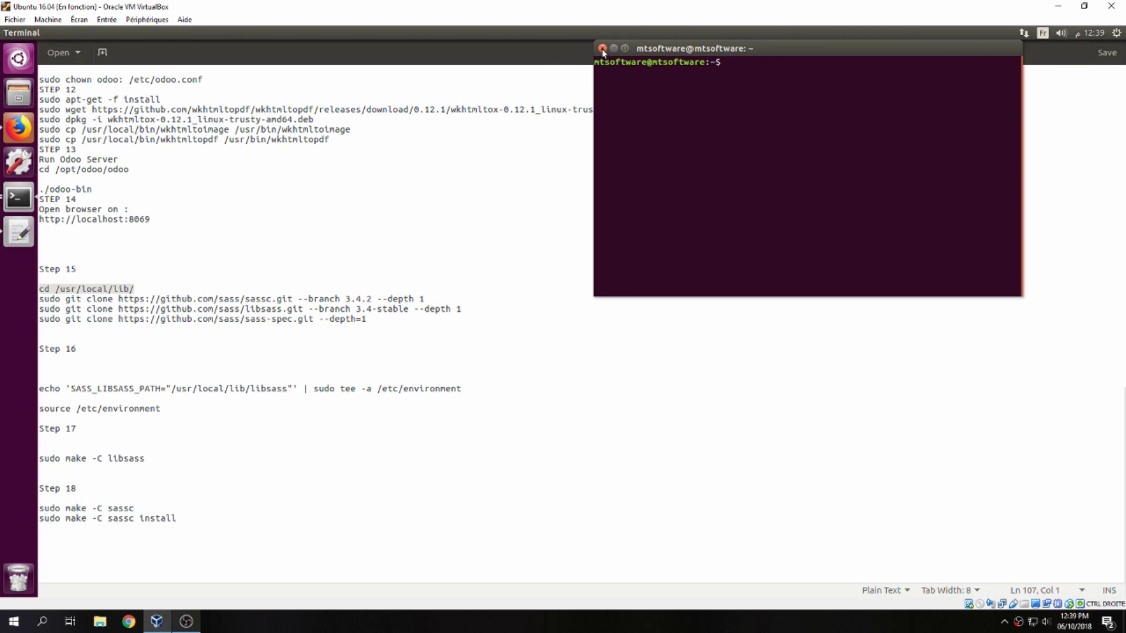
key(alt+Tab)
key(alt+Tab)
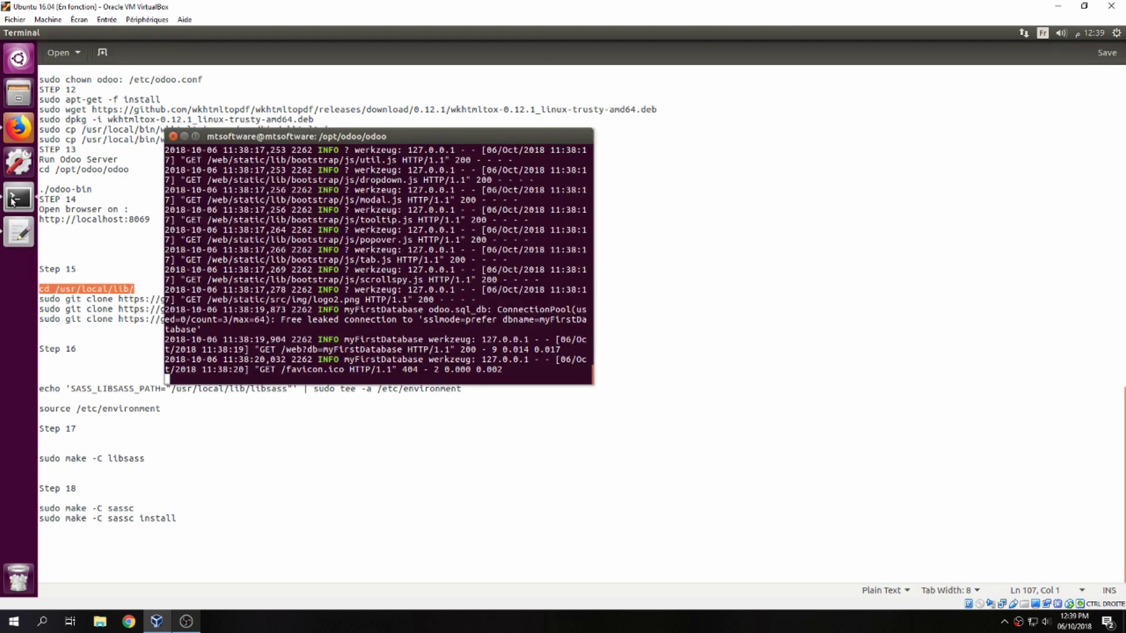
key(ctrl+c)
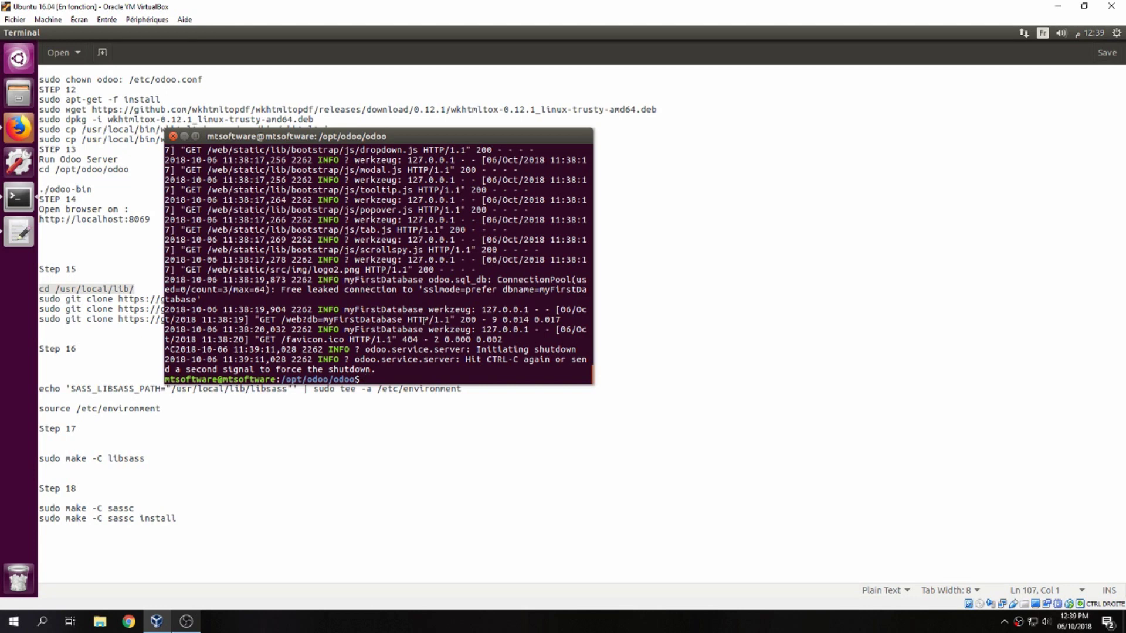
text(cle)
text(ar)
key(Return)
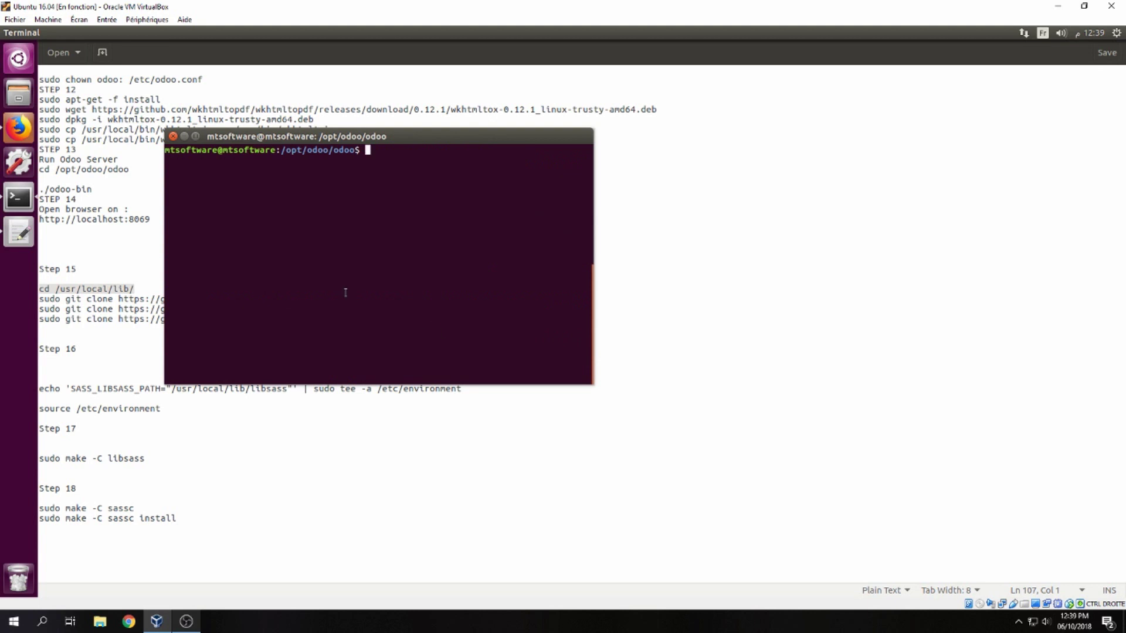
text(cd)
key(Return)
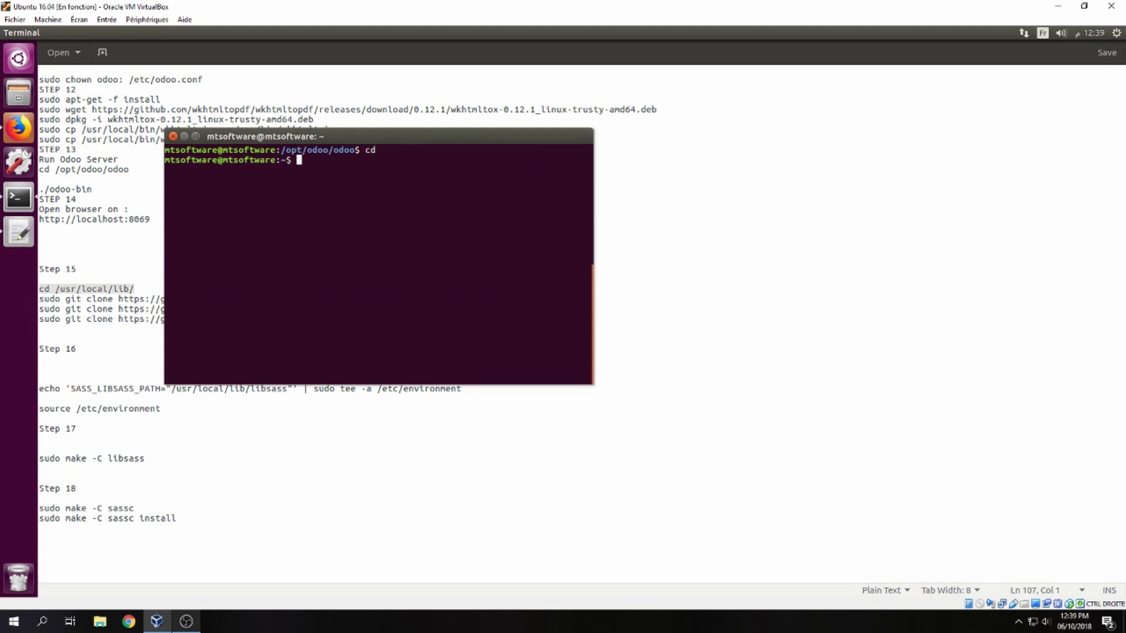
Change into /usr/local/lib
click(138, 274)
triple_click(86, 290)
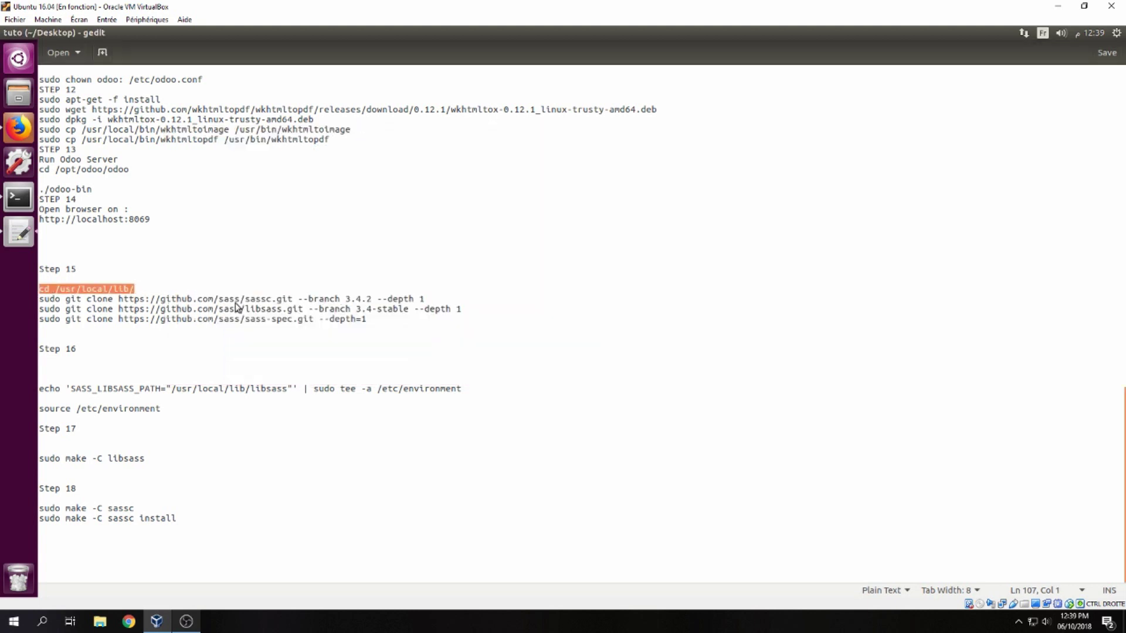
click(19, 197)
right_click(278, 269)
click(303, 306)
key(Return)
Clone the sassc repository with sudo git clone, entering the admin password
click(116, 277)
triple_click(116, 299)
click(18, 197)
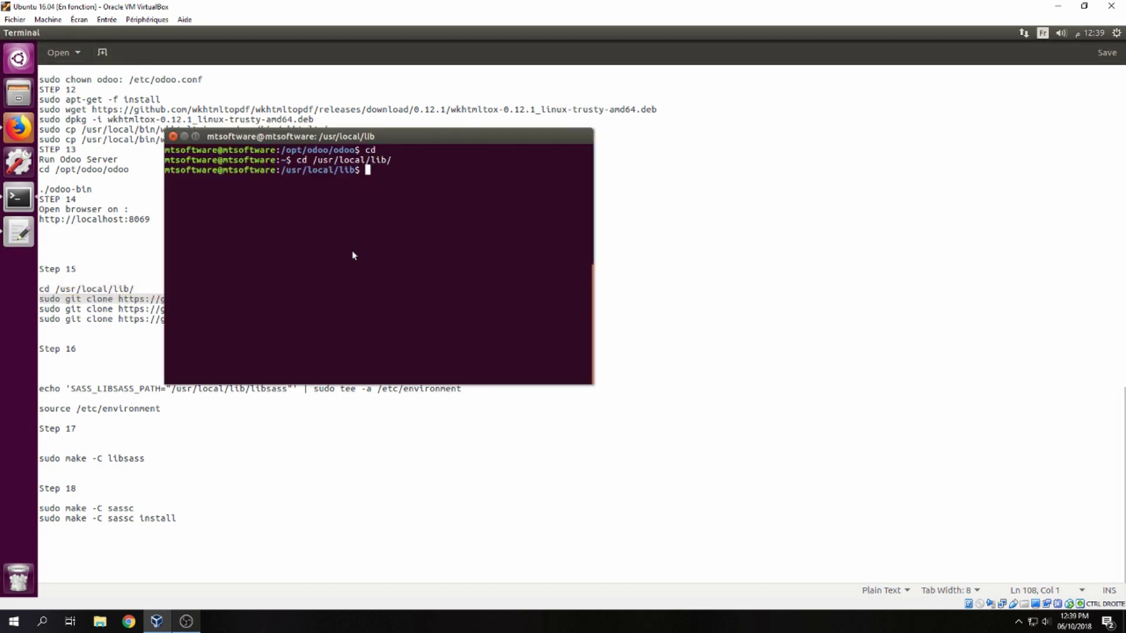
right_click(353, 255)
click(384, 288)
key(Return)
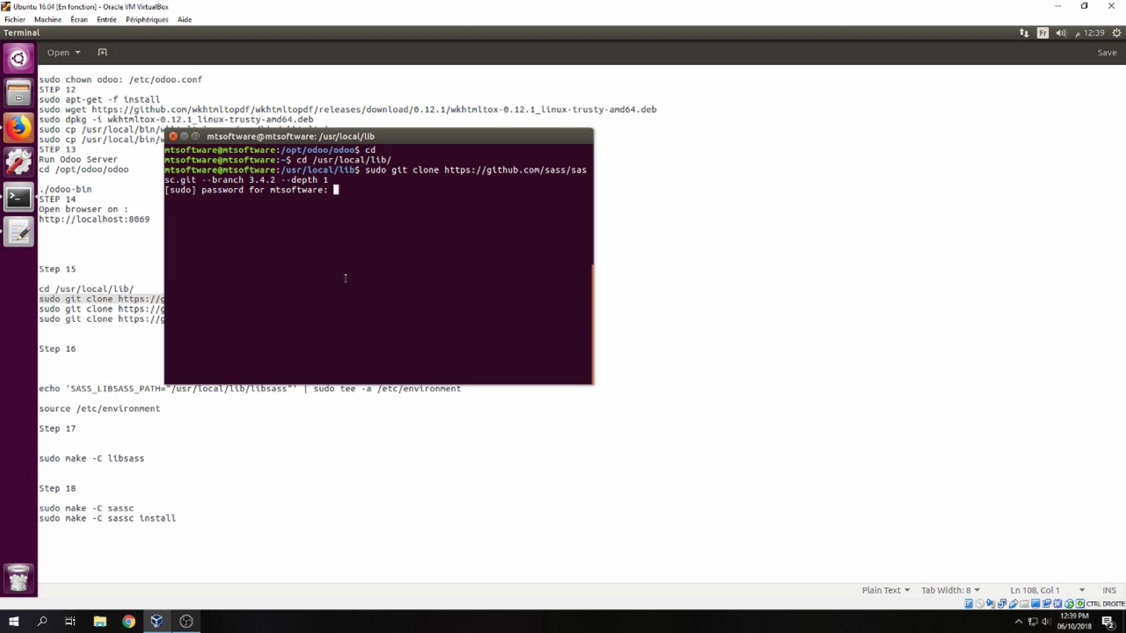
key(Return)
Clone libsass on the 3.4-stable branch, then select the sass-spec clone line
click(314, 483)
double_click(205, 309)
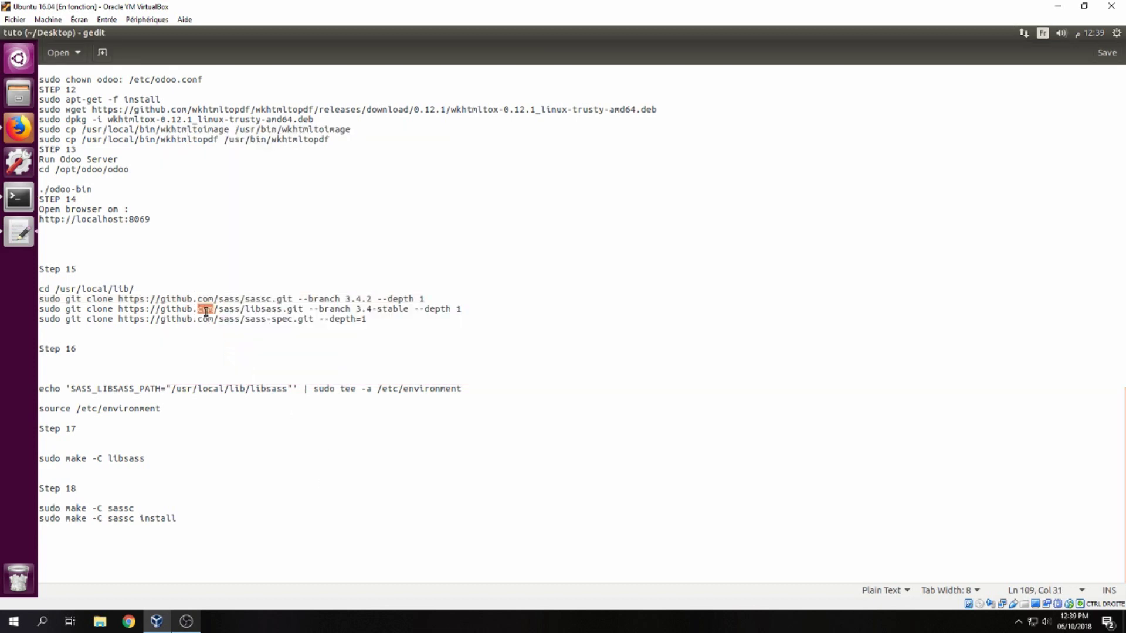
click(205, 310)
key(ctrl+c)
key(alt+Tab)
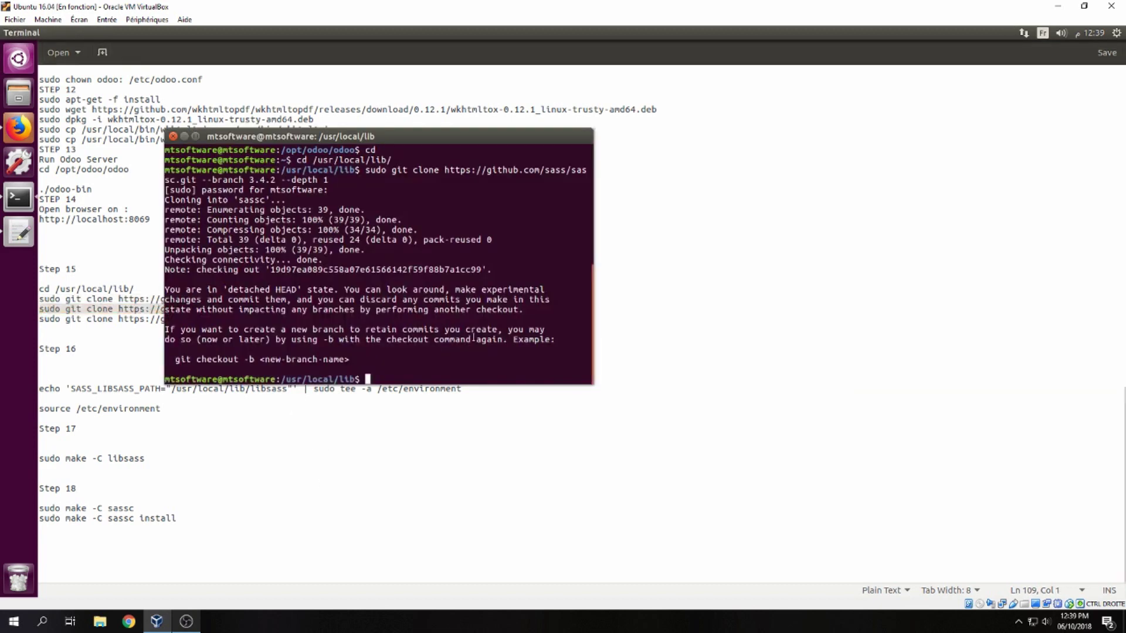
right_click(473, 333)
click(502, 377)
key(Return)
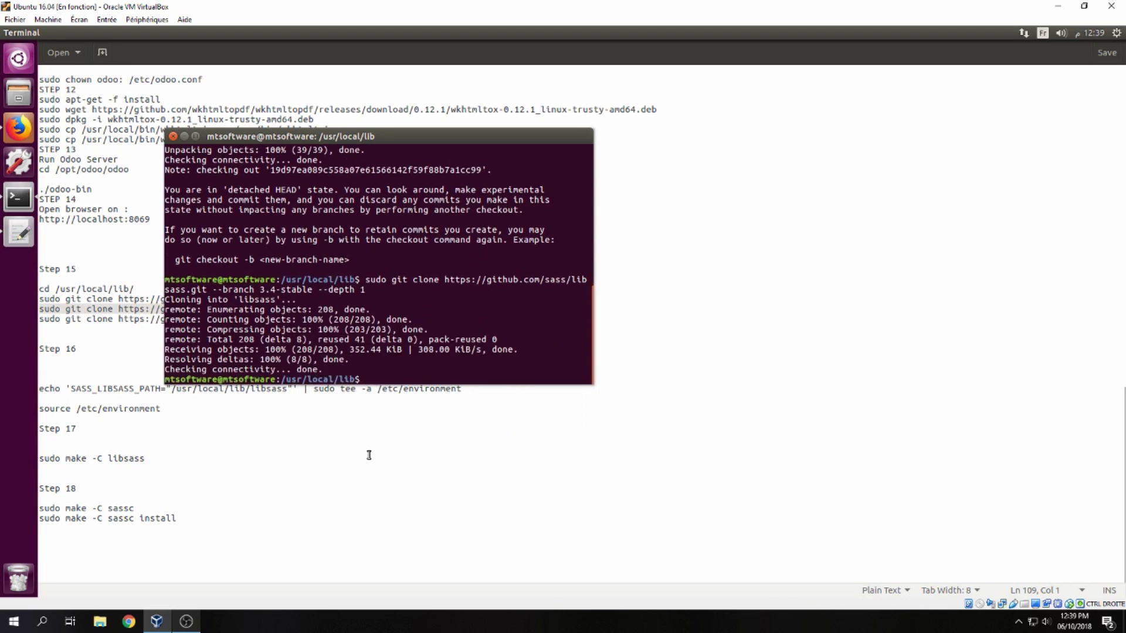
triple_click(121, 318)
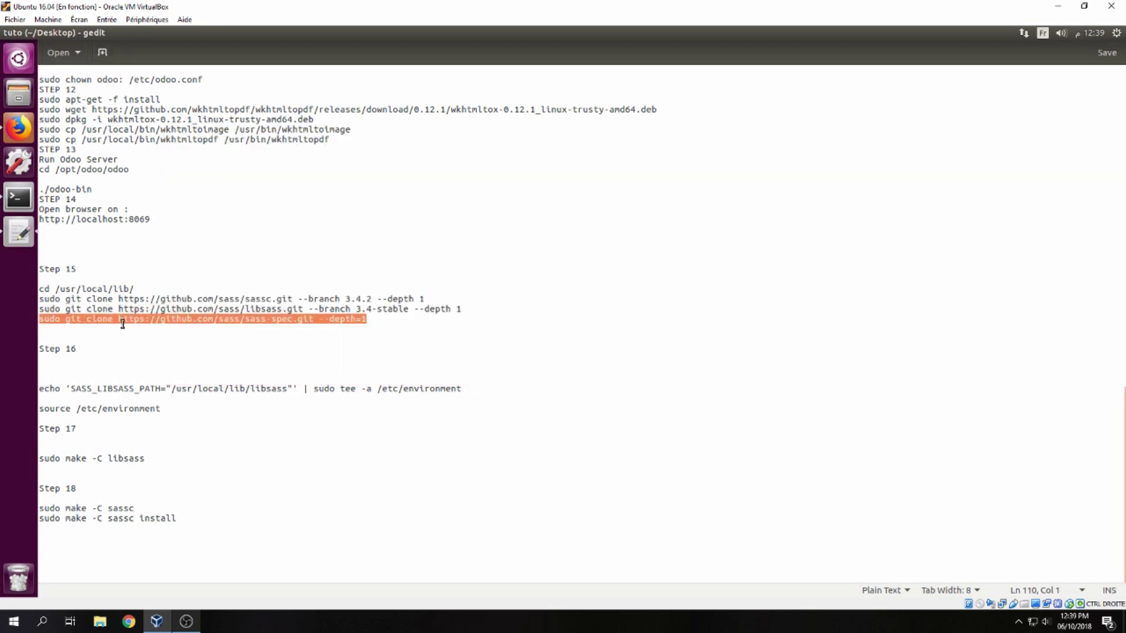
Clone the sass-spec repository
key(ctrl+c)
click(175, 342)
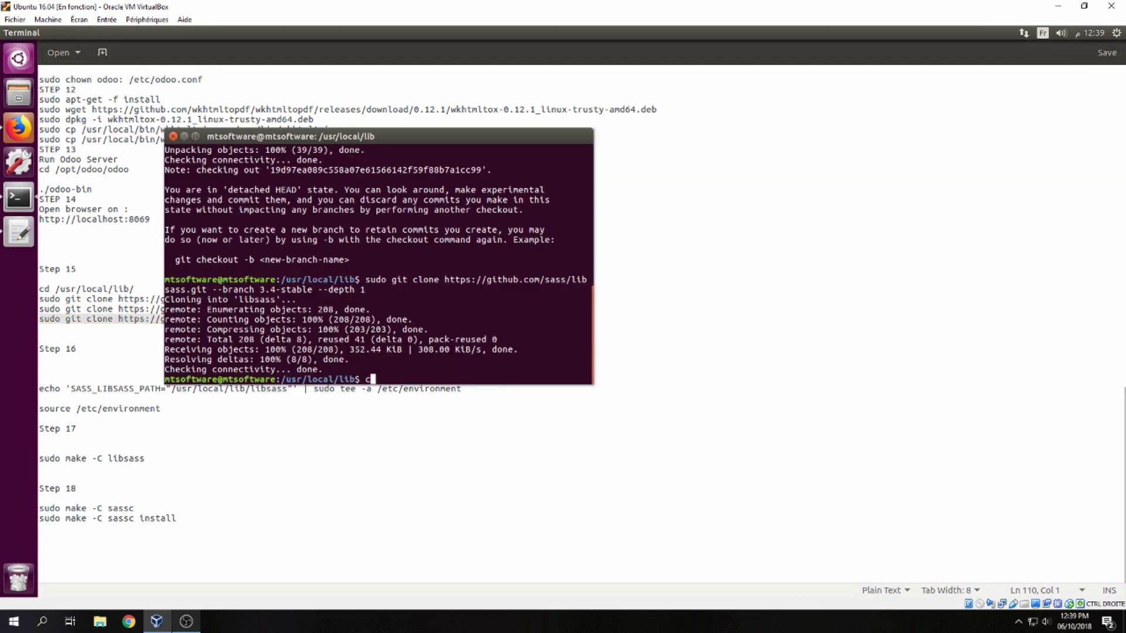
key(ctrl+l)
right_click(340, 292)
click(369, 331)
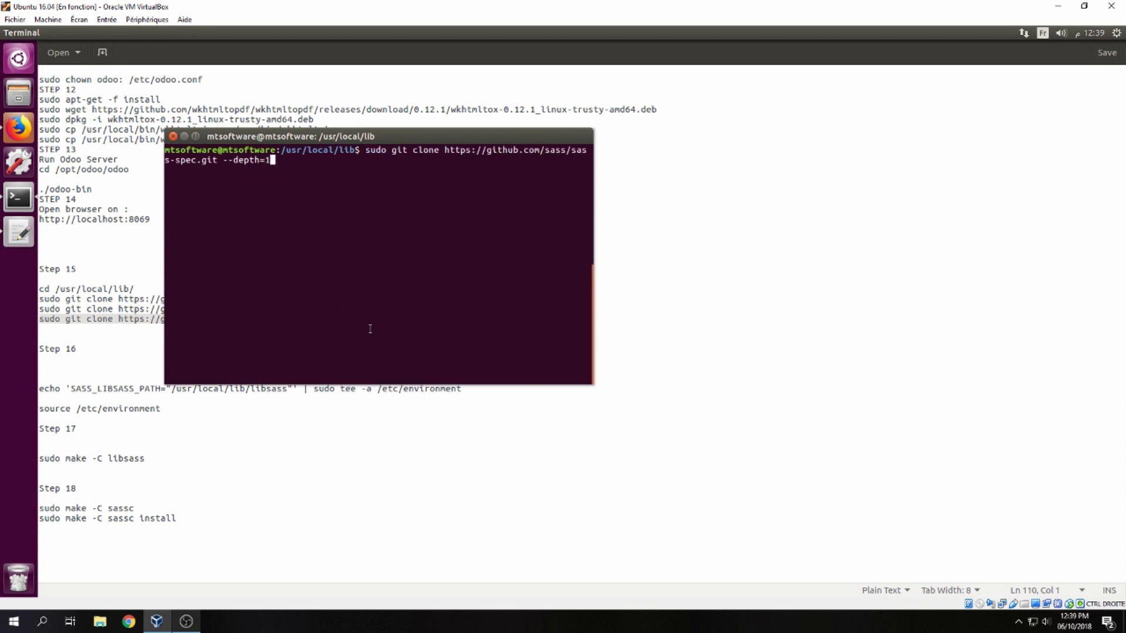
key(Return)
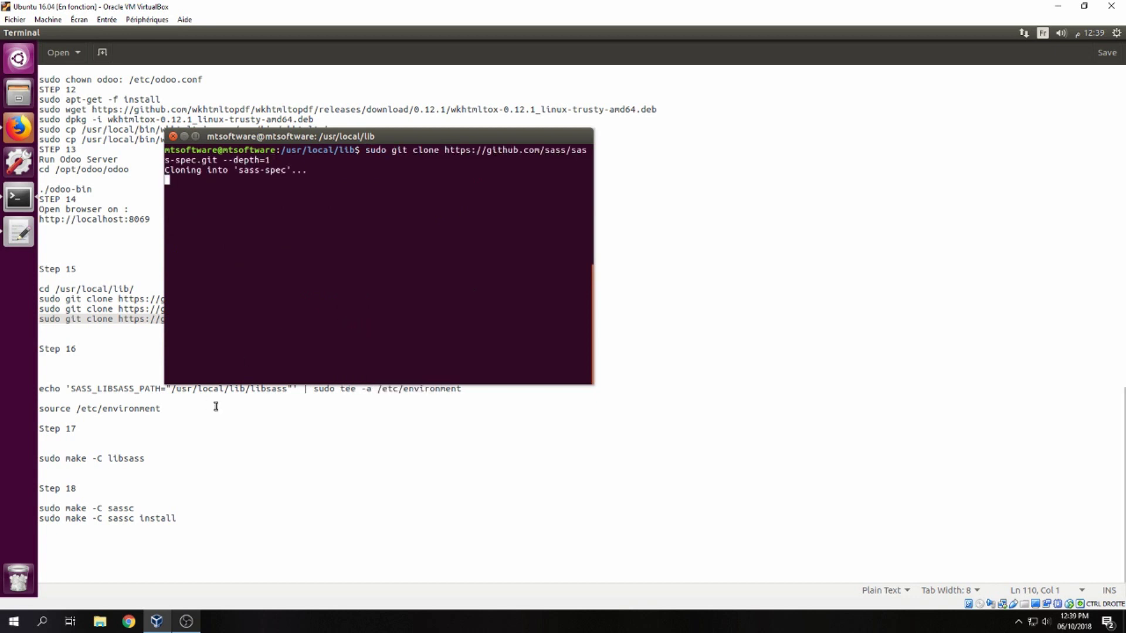
Write SASS_LIBSASS_PATH into /etc/environment with echo and sudo tee
click(117, 389)
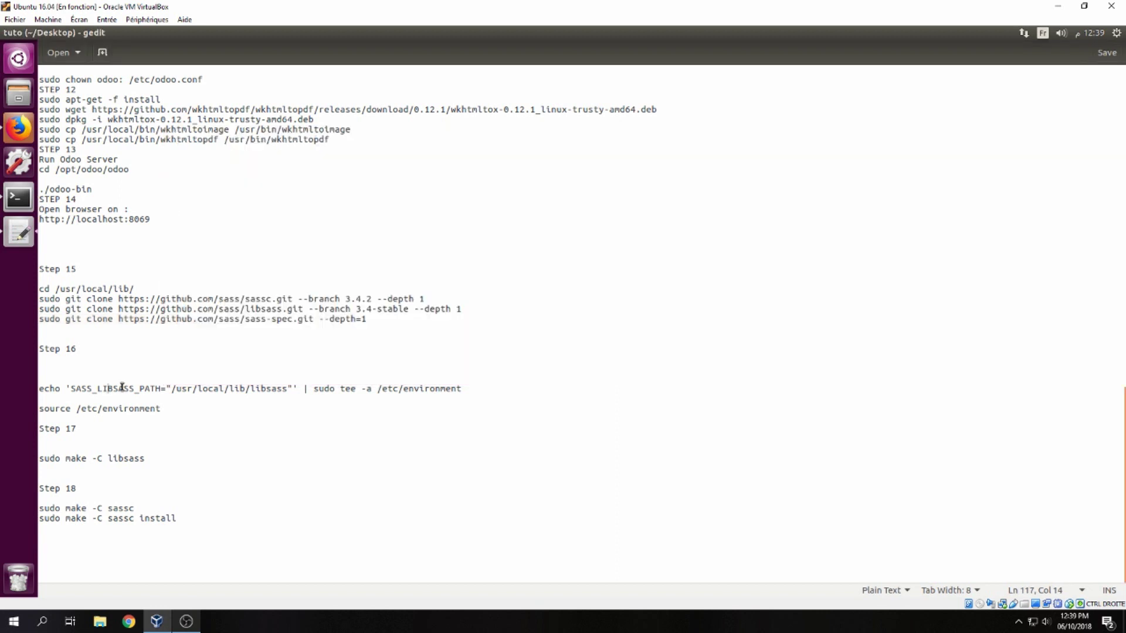
triple_click(156, 389)
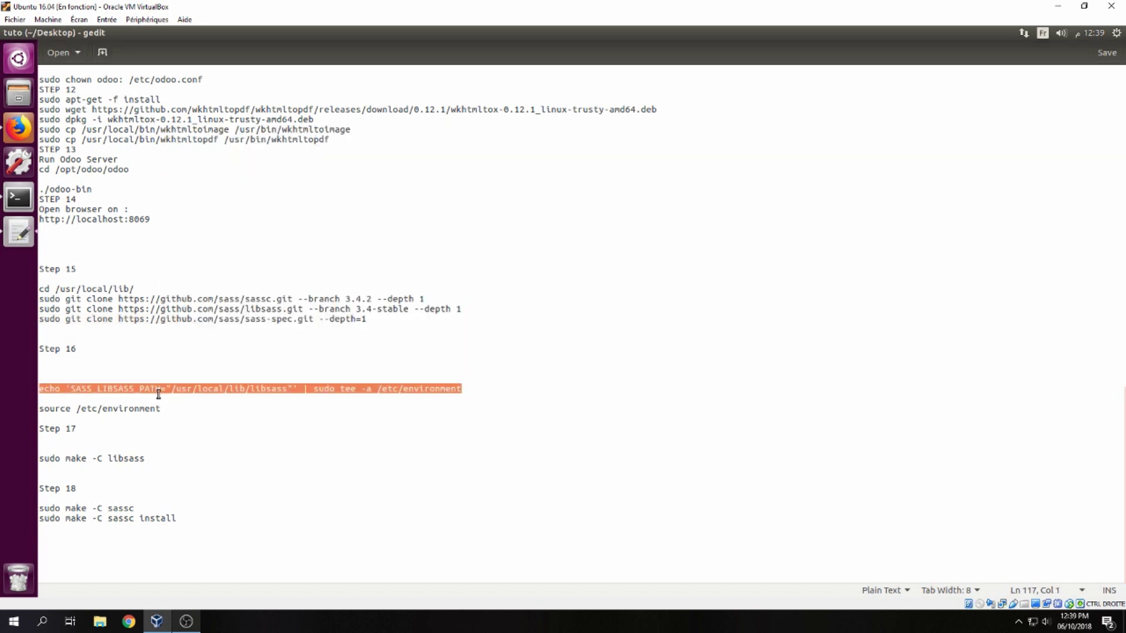
key(ctrl+c)
key(alt+Tab)
text(lear)
key(Return)
drag(590, 194, 986, 194)
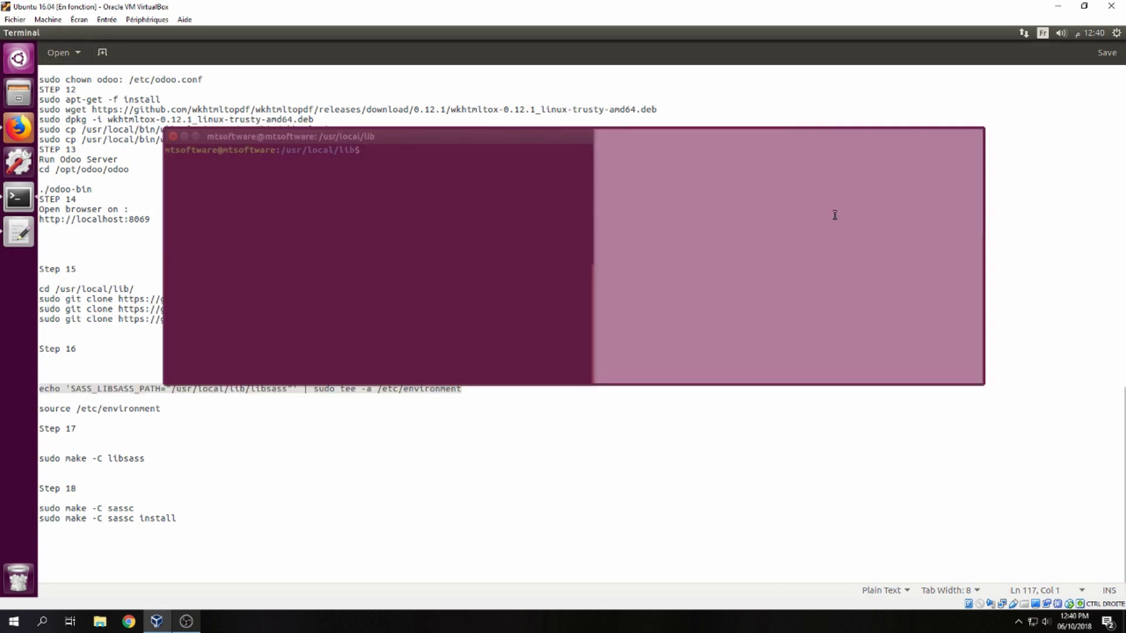
right_click(505, 201)
click(537, 239)
key(Return)
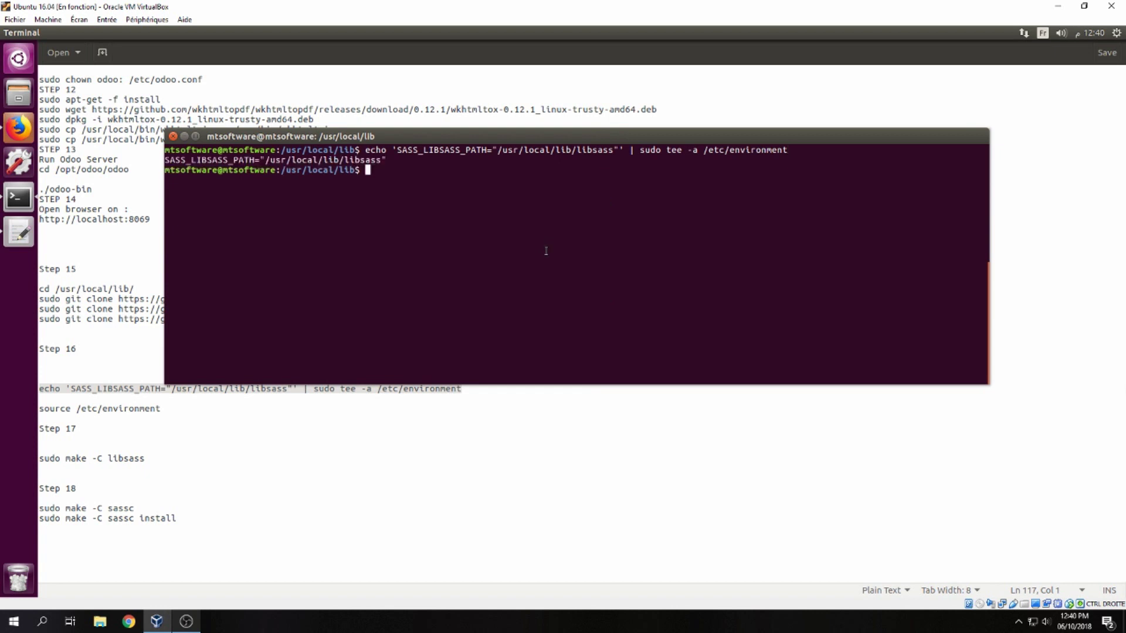
Reload the environment with source /etc/environment
triple_click(143, 408)
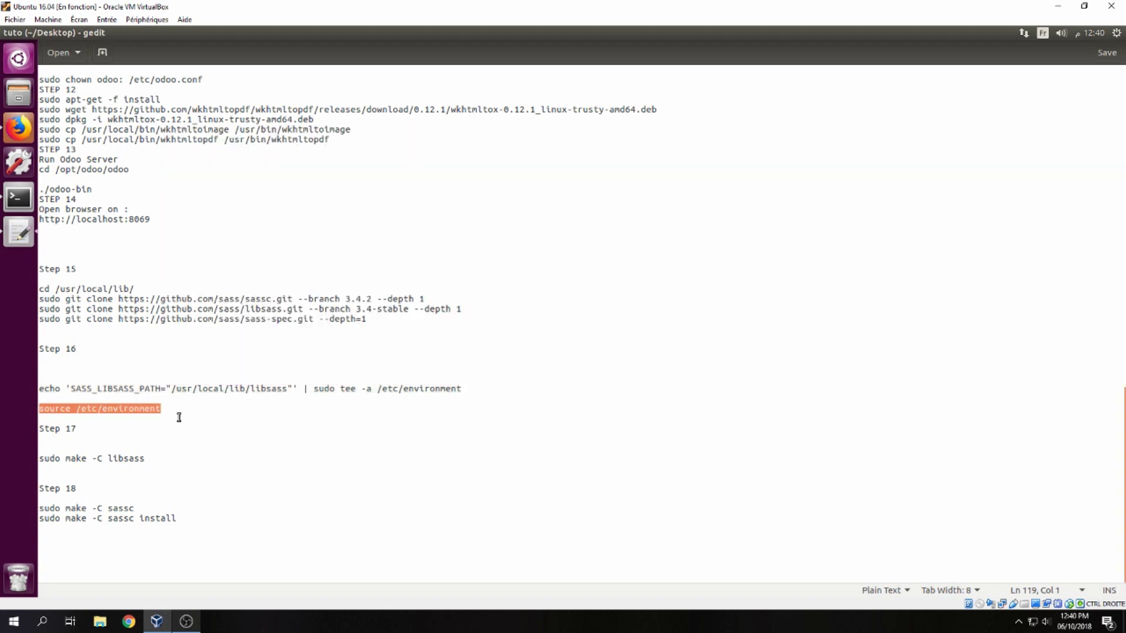
key(alt+Tab)
click(405, 264)
right_click(404, 275)
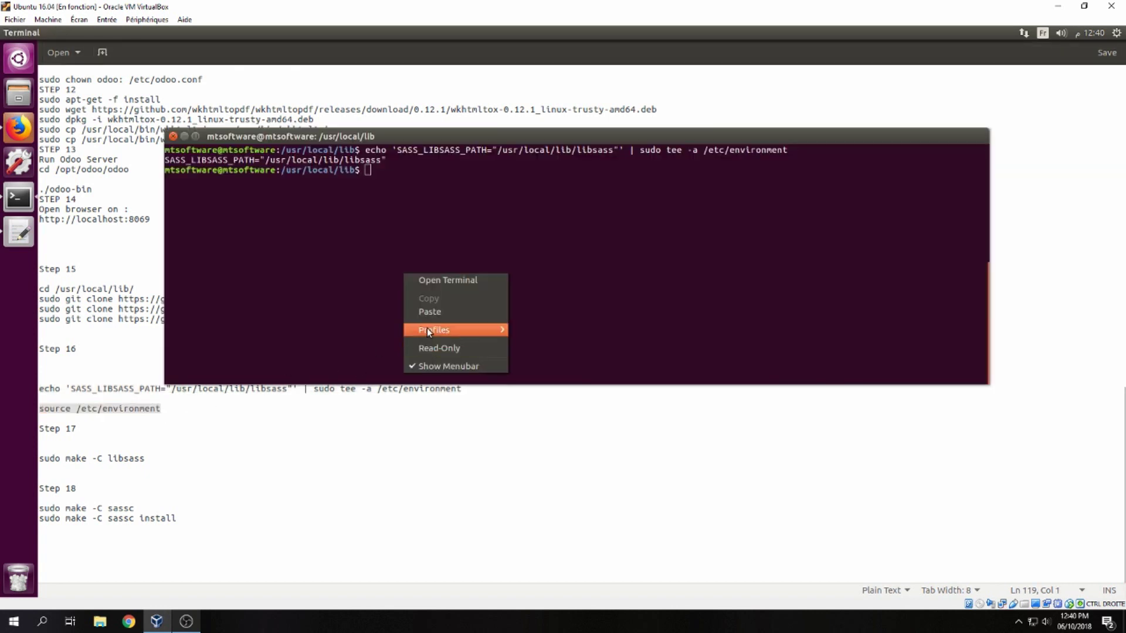
click(432, 314)
key(Return)
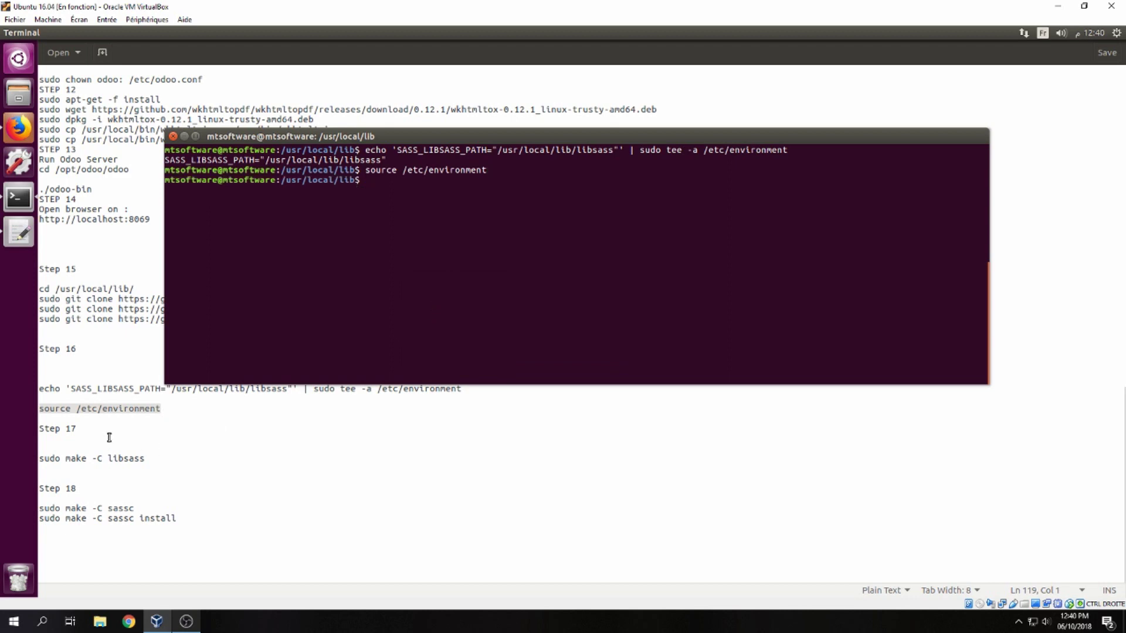
Start building libsass with sudo make -C libsass
triple_click(125, 459)
key(alt+Tab)
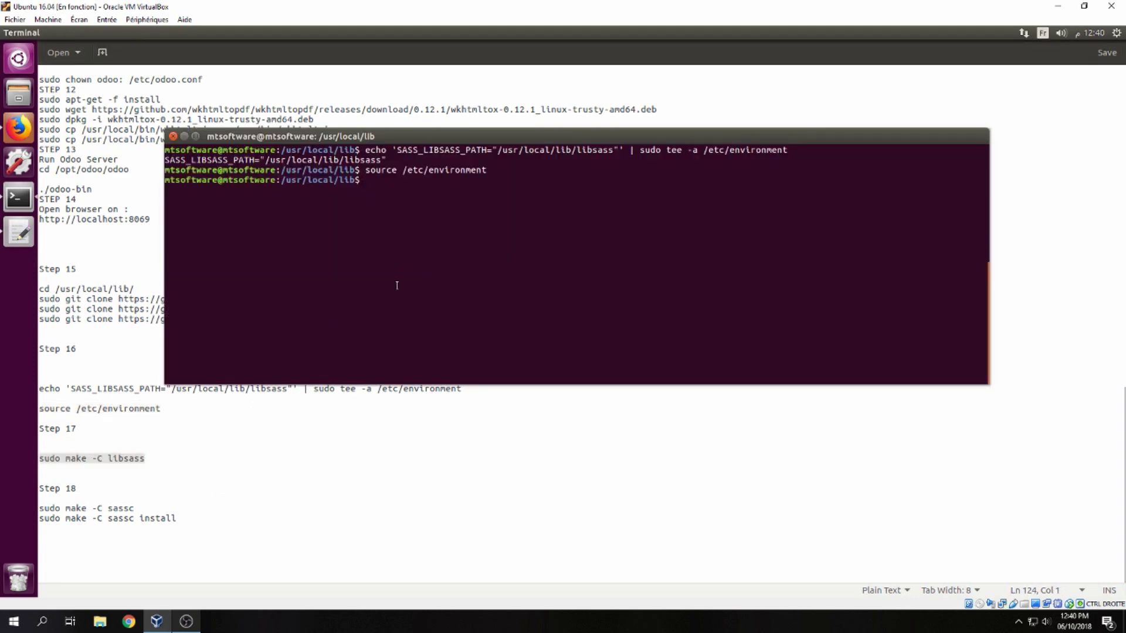
right_click(403, 258)
click(431, 297)
key(Return)
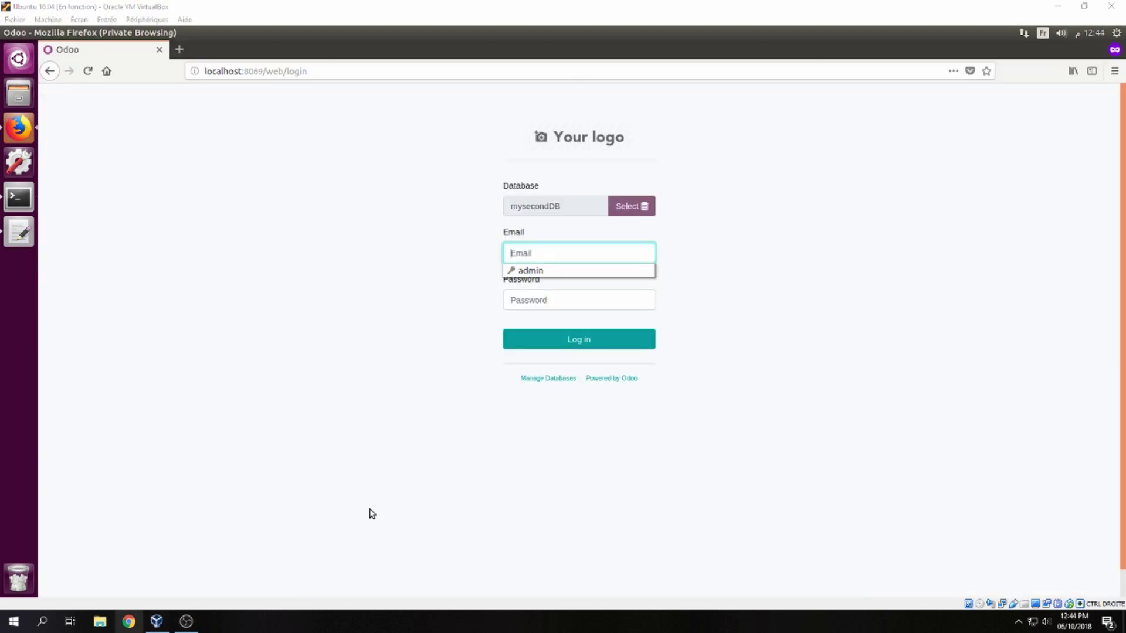
Log into mysecondDB as admin and open the Settings dashboard
click(563, 271)
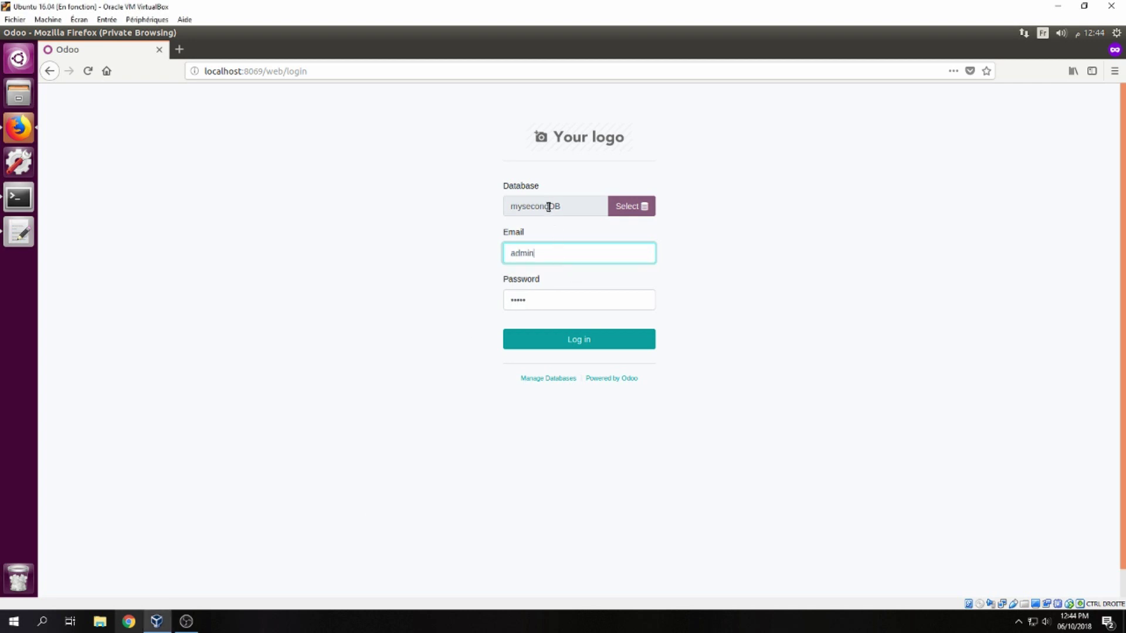
click(541, 338)
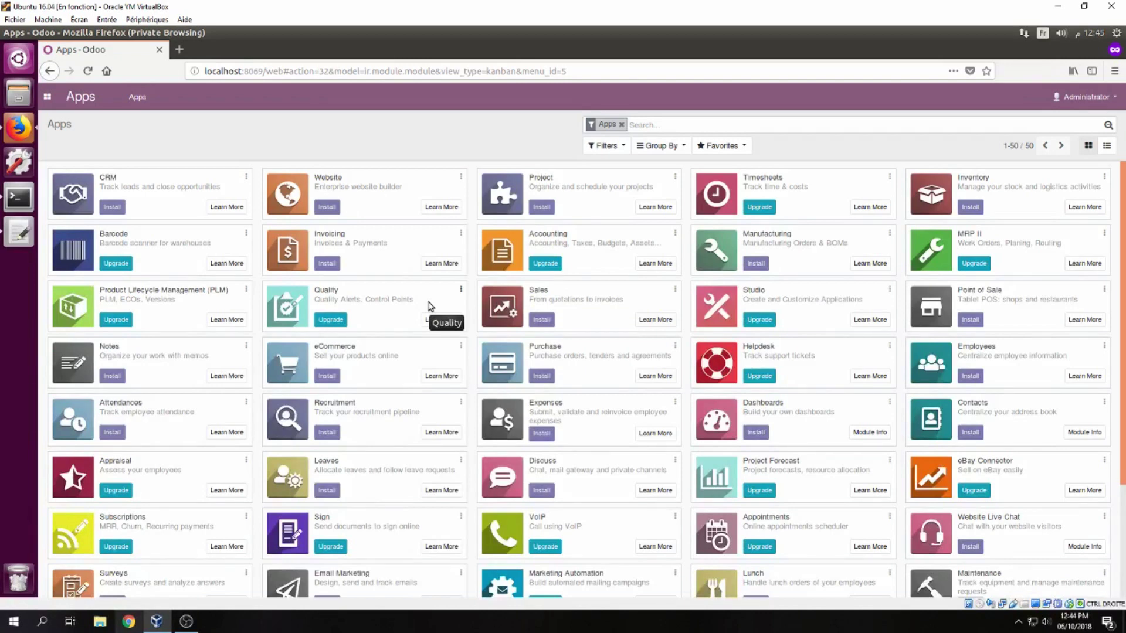
click(48, 97)
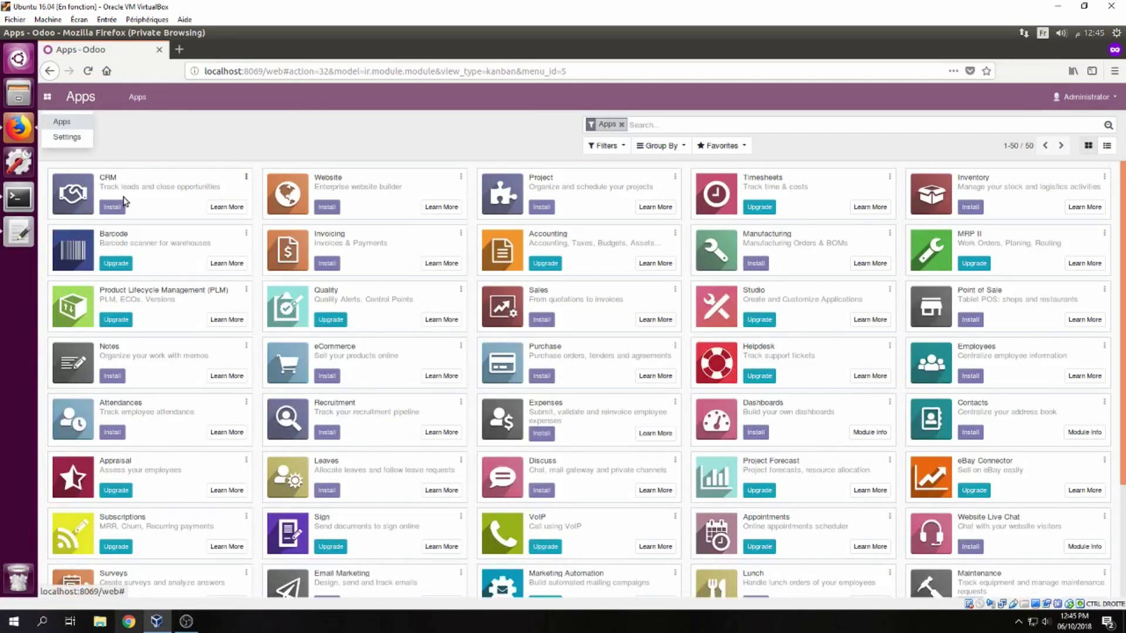
click(75, 138)
Activate developer mode, install the CRM app, and bring the install notes back
right_click(74, 137)
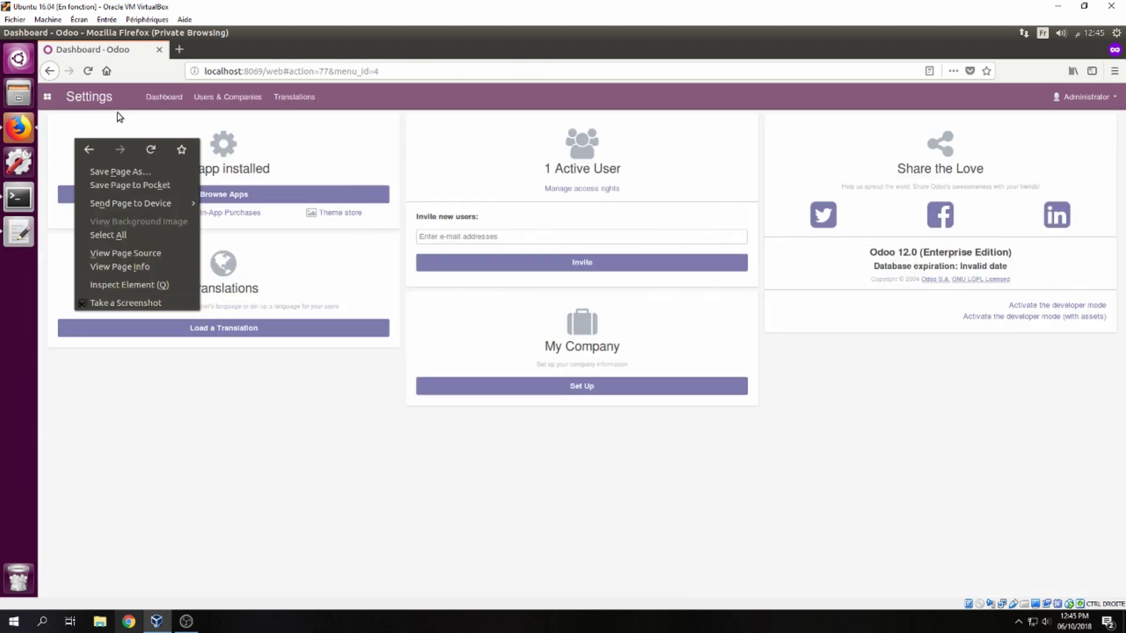
click(664, 275)
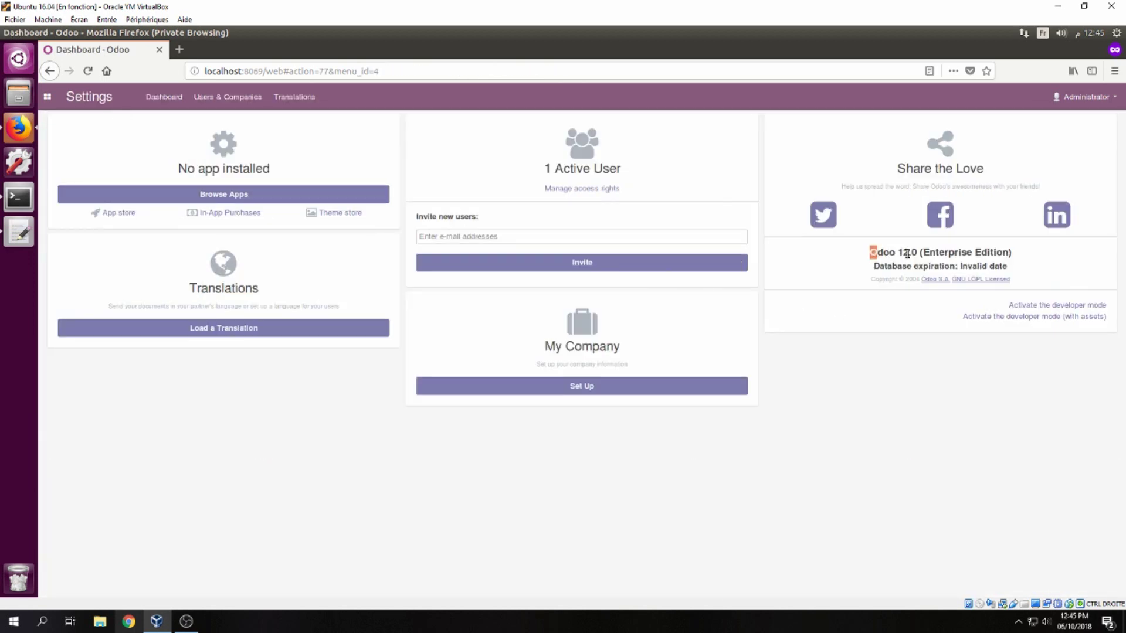
drag(869, 255, 933, 254)
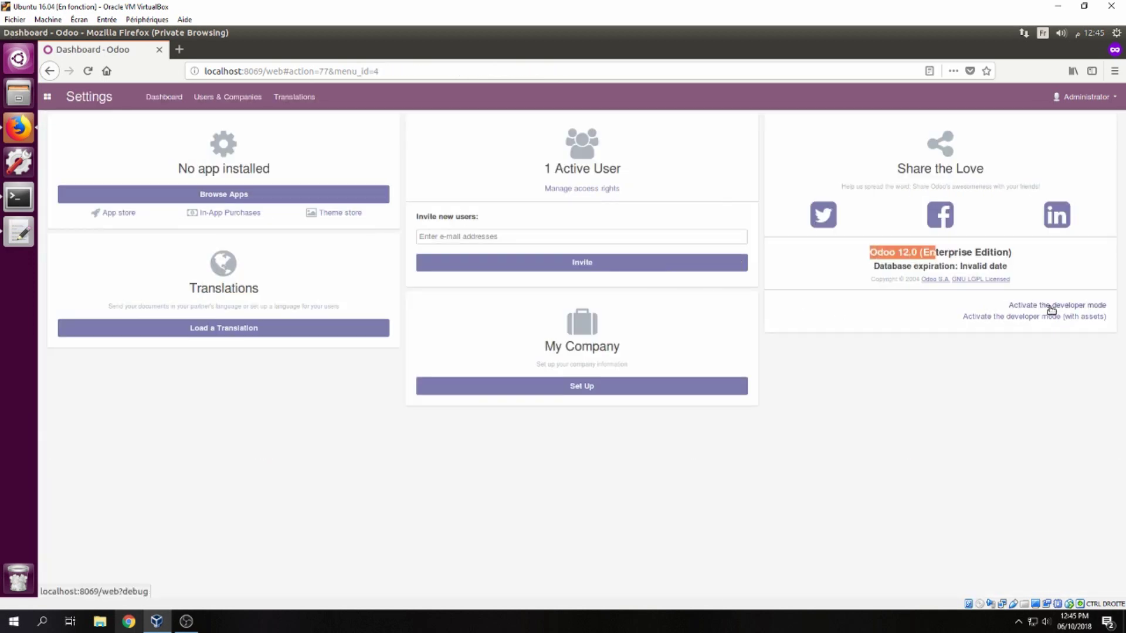
click(1051, 305)
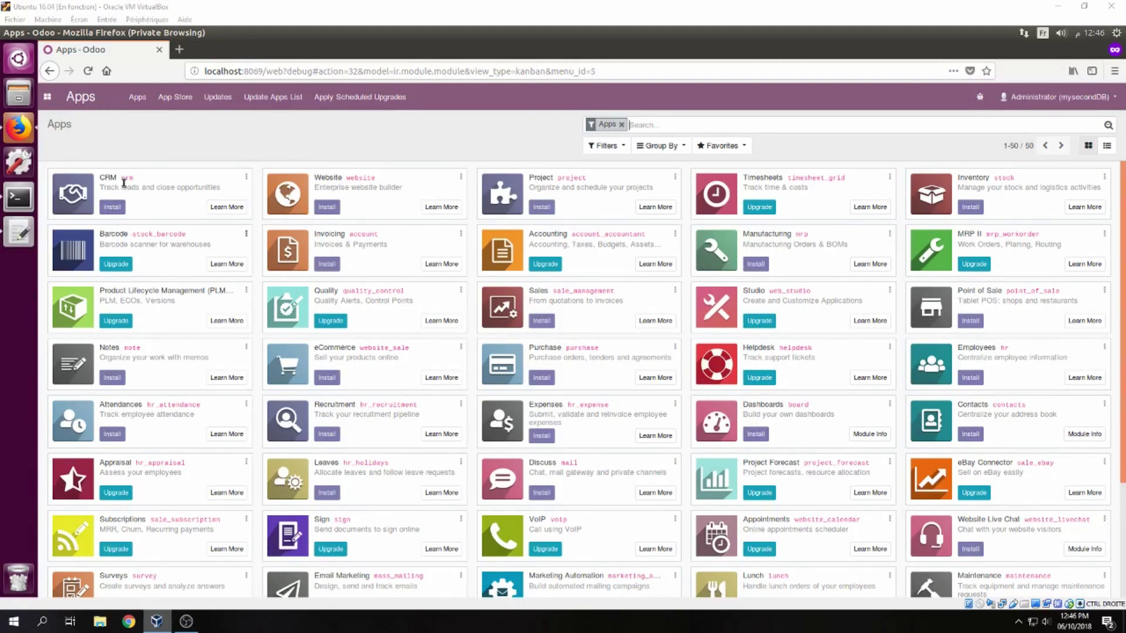
click(113, 208)
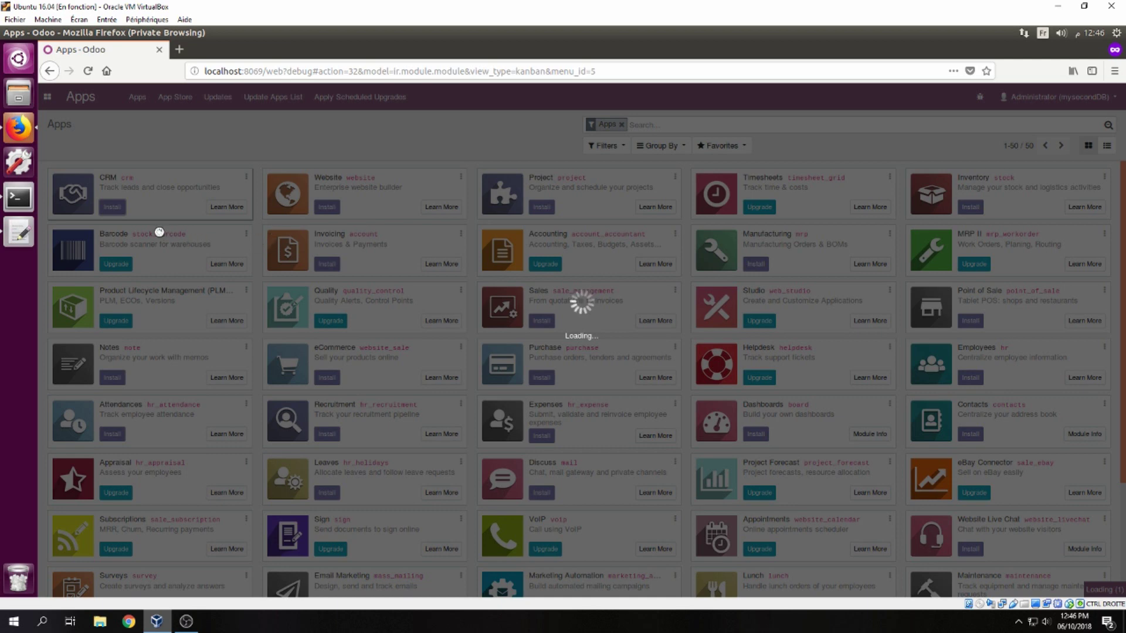
click(20, 233)
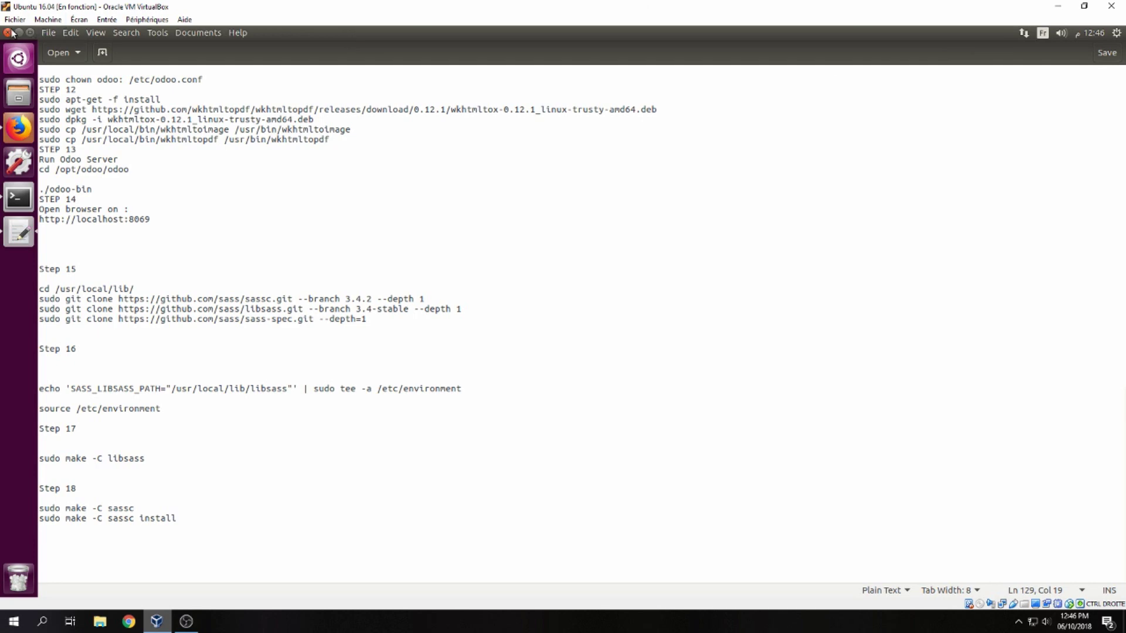
Close the gedit install notes window to reveal Firefox
click(10, 33)
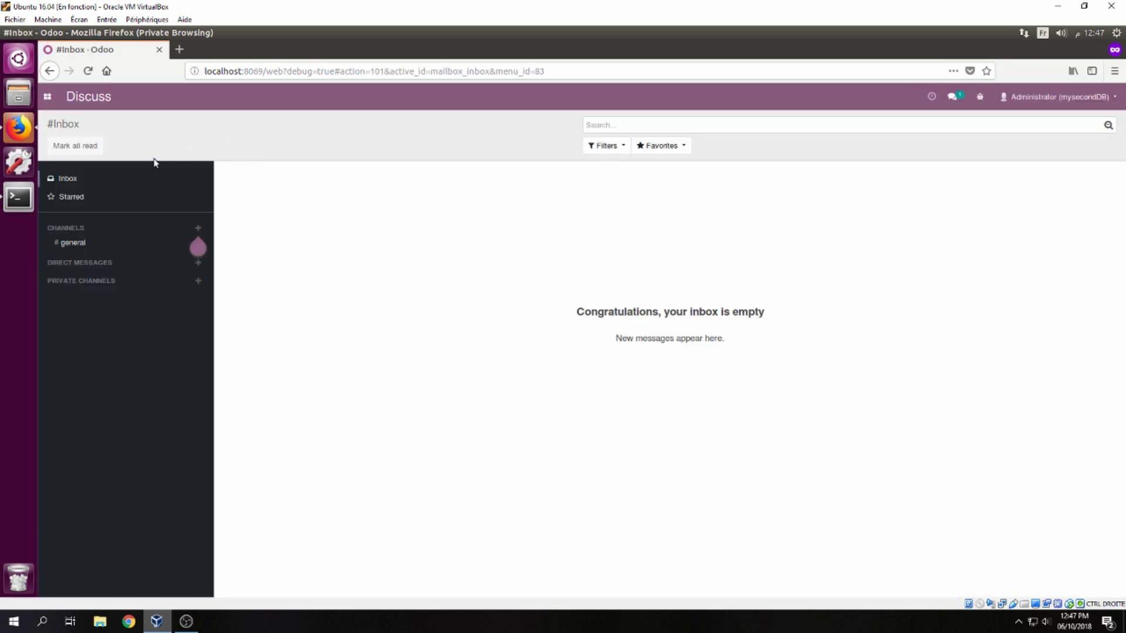
Open the CRM app from the Odoo apps menu to load its Pipeline page
click(48, 97)
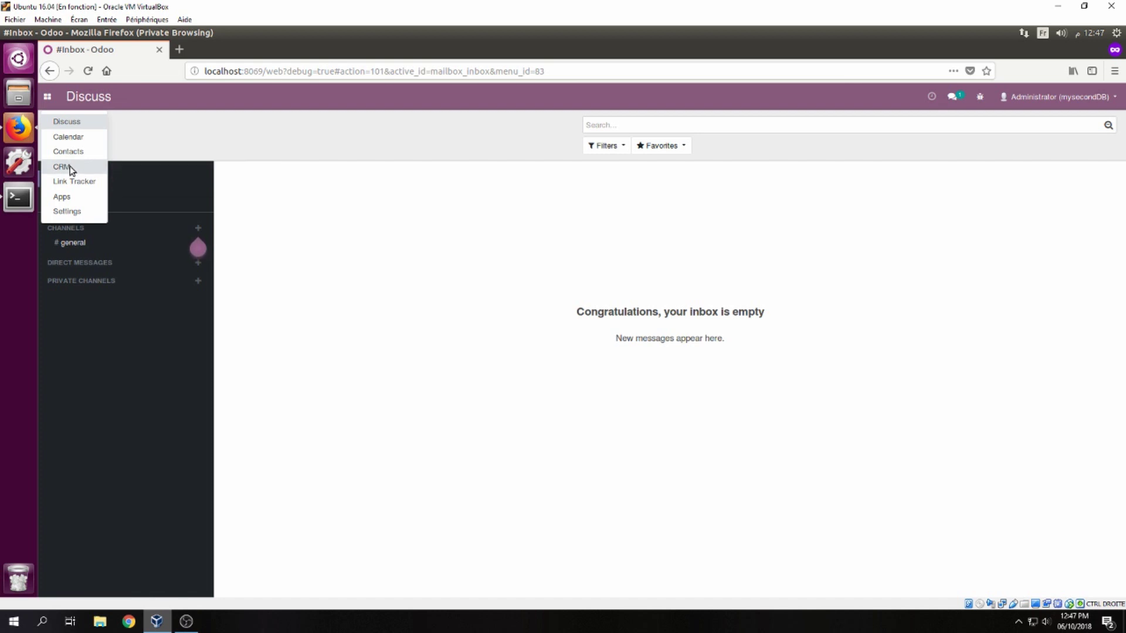
click(63, 167)
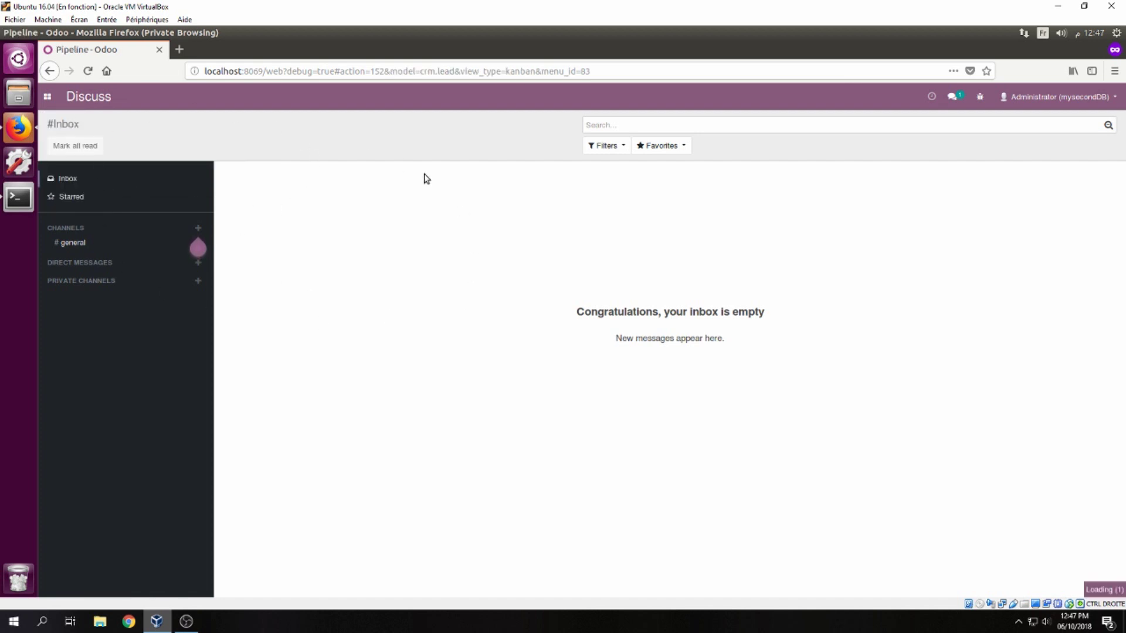